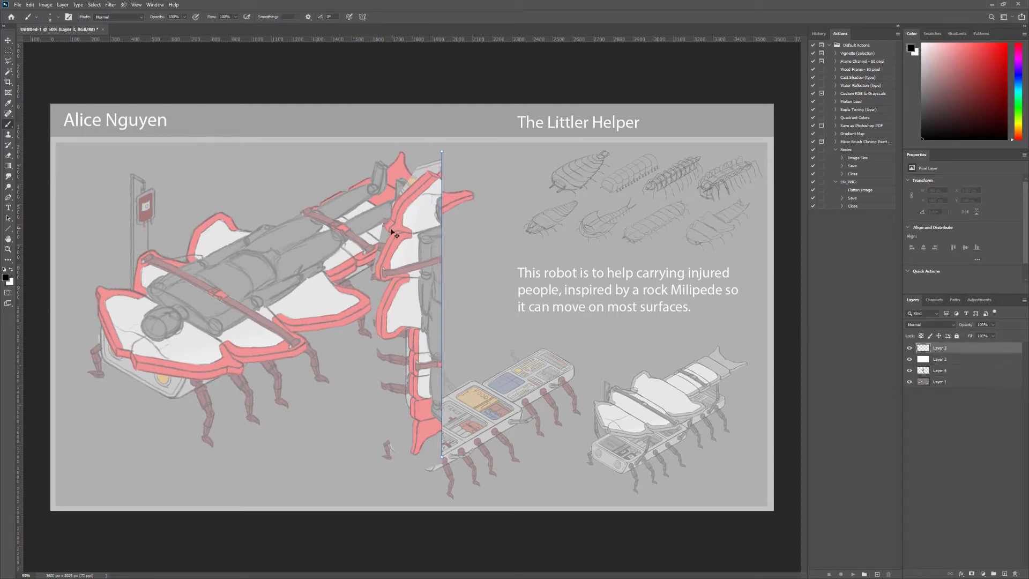
- Draw a mirrored top-down outline of the segmented body on the top view with Symmetry
mouse_move(440, 174)
mouse_down()
mouse_move(380, 274)
mouse_move(379, 330)
mouse_move(404, 383)
mouse_move(408, 338)
mouse_move(380, 350)
mouse_move(410, 361)
mouse_move(418, 423)
mouse_up()
key(ctrl+t)
mouse_move(445, 319)
mouse_down()
mouse_move(699, 276)
mouse_move(659, 320)
mouse_up()
key(Return)
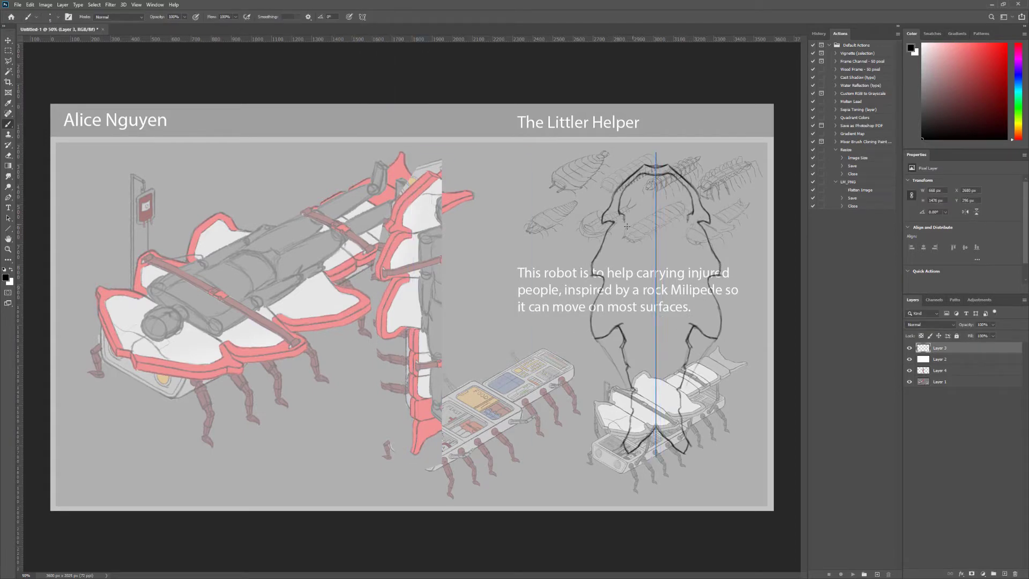
mouse_move(621, 222)
mouse_down()
mouse_move(609, 257)
mouse_move(611, 249)
mouse_move(637, 311)
mouse_move(648, 303)
mouse_move(630, 328)
mouse_move(648, 345)
mouse_move(632, 349)
mouse_move(636, 339)
mouse_move(636, 386)
mouse_up()
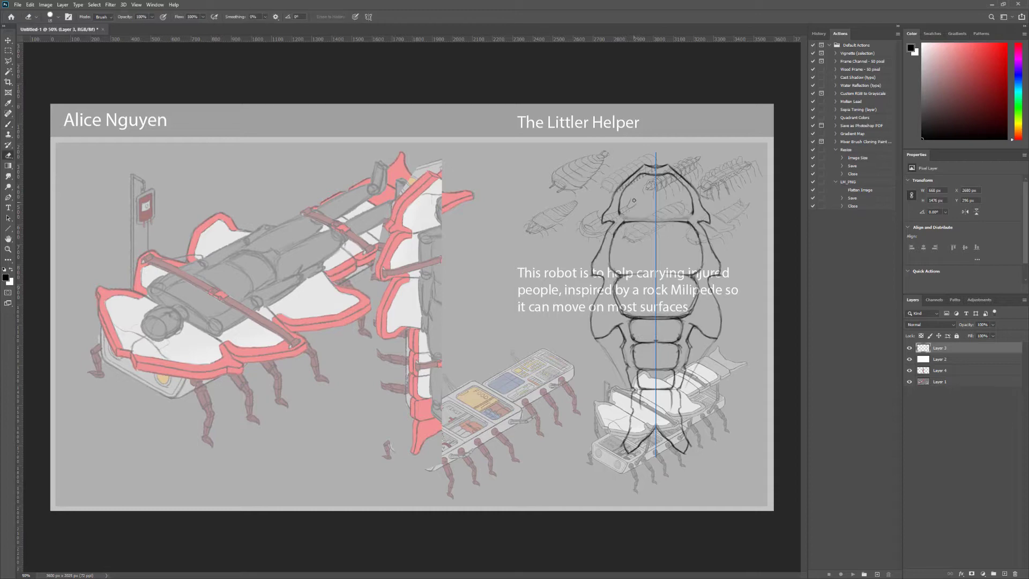
- Turn Symmetry off, then rotate and scale the sketch over the left robot
click(362, 16)
click(386, 26)
key(ctrl+t)
mouse_move(370, 158)
mouse_down()
mouse_move(101, 289)
mouse_move(258, 334)
mouse_move(300, 279)
mouse_move(394, 193)
mouse_move(470, 165)
mouse_up()
key(Return)
- Skew and distort the sketch corners into the robot's perspective, then move its layer beneath Layer 2
key(ctrl+t)
drag(289, 161, 300, 154)
drag(511, 396, 491, 372)
drag(44, 150, 81, 155)
drag(105, 365, 108, 376)
key(Return)
mouse_move(959, 348)
mouse_down()
mouse_move(962, 365)
mouse_move(965, 355)
mouse_up()
- Fade the UNder drawing layer to 36% opacity, lock it, and switch to brushing on Layer 5
key(3)
key(6)
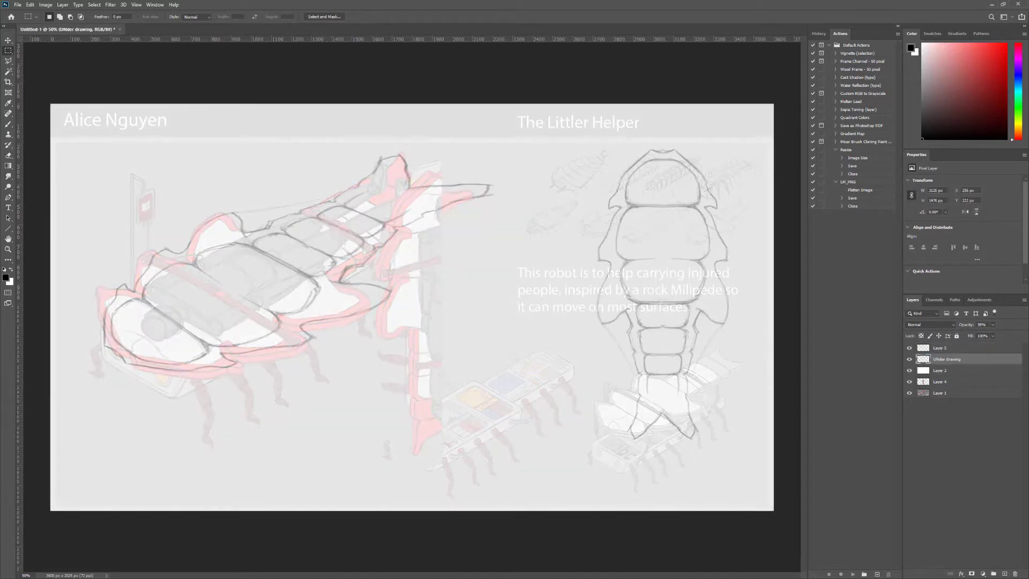
key(/)
key(alt+bracketright)
key(b)
- Trace the body outline and the first two pods in dark strokes
drag(118, 283, 107, 365)
drag(413, 241, 343, 332)
drag(351, 271, 295, 364)
drag(372, 191, 340, 276)
drag(236, 269, 247, 312)
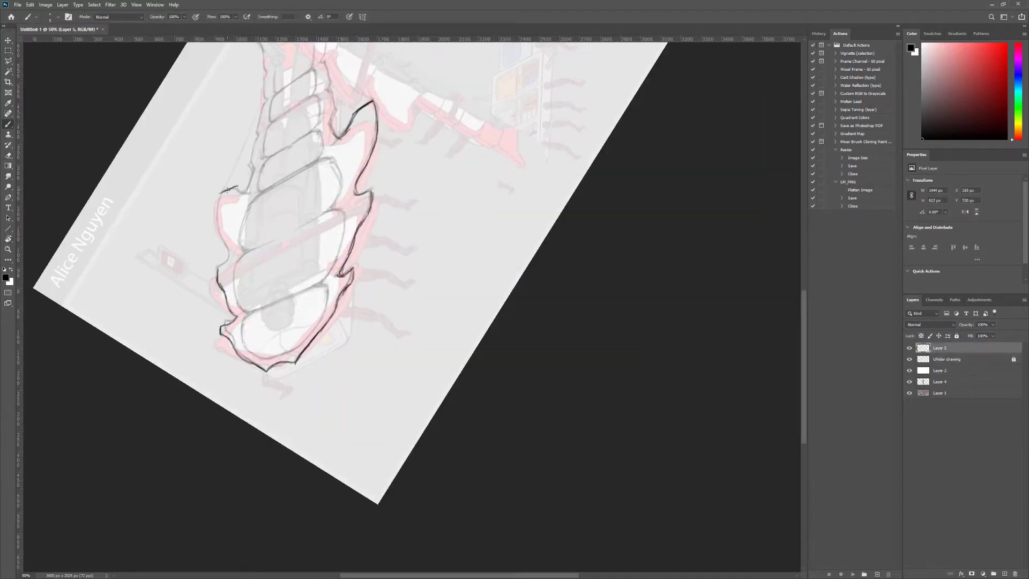
drag(249, 186, 323, 281)
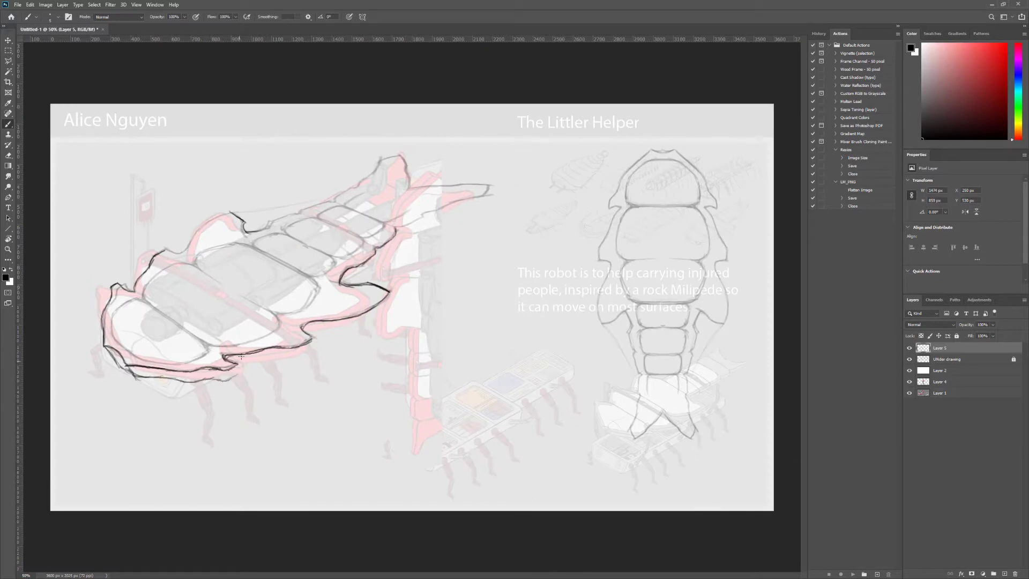
mouse_move(116, 307)
mouse_down()
mouse_move(175, 318)
mouse_move(125, 346)
mouse_up()
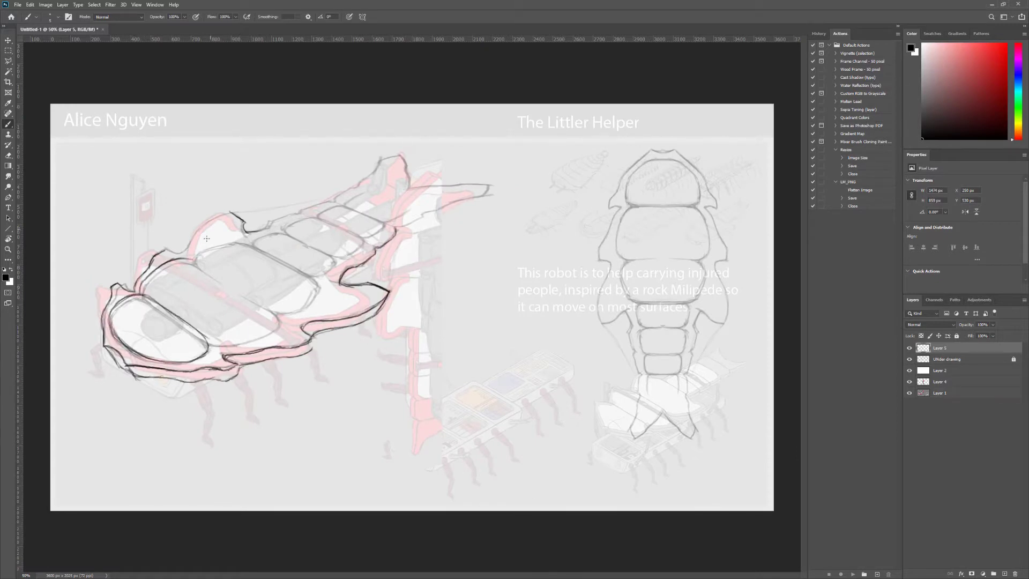
drag(183, 259, 238, 345)
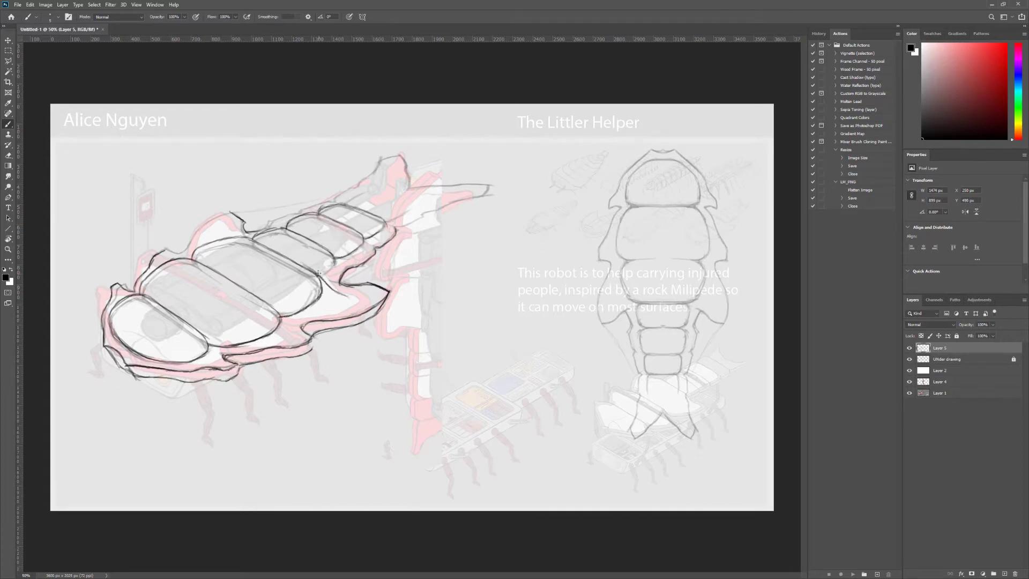
- Redraw and strengthen the front pod's left, lower-left and upper-left edges
drag(341, 293, 323, 396)
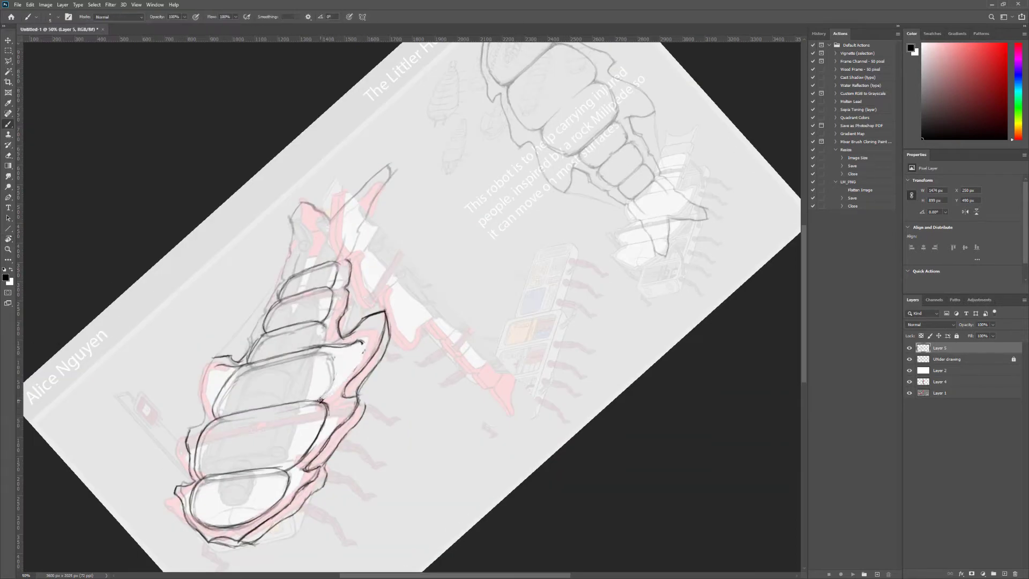
key(Escape)
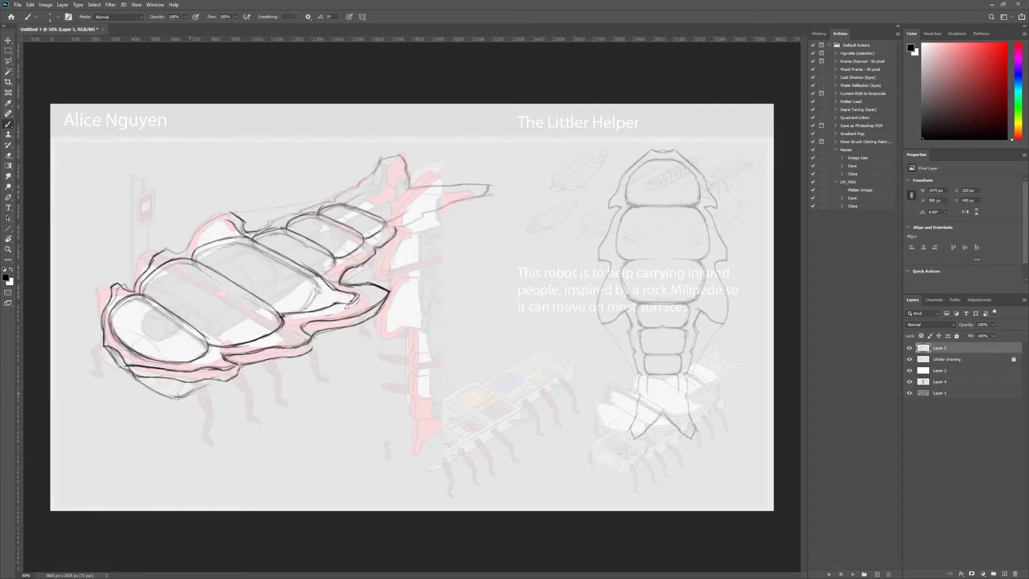
drag(116, 370, 118, 305)
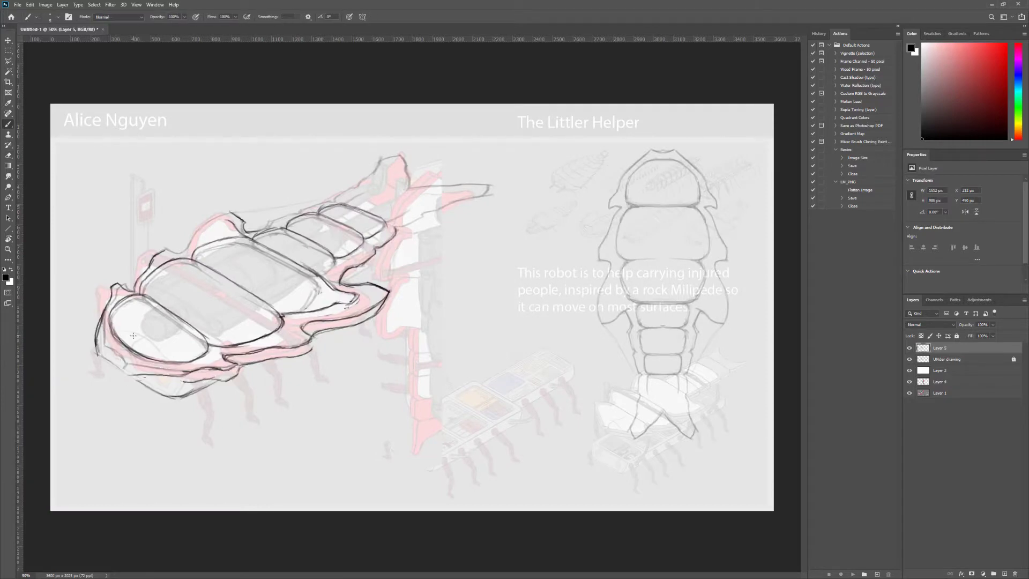
drag(97, 348, 182, 388)
drag(183, 389, 230, 466)
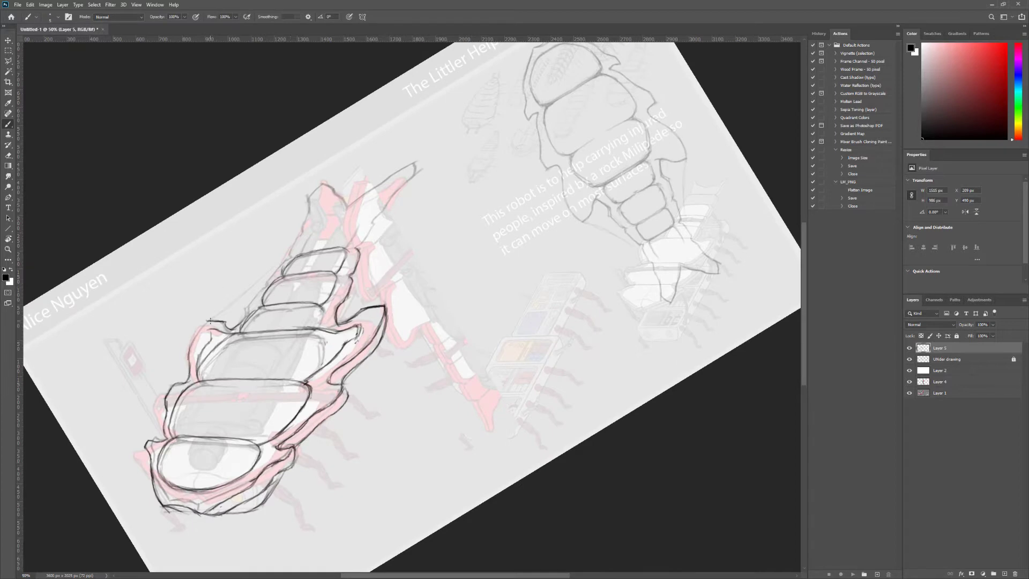
drag(210, 320, 190, 349)
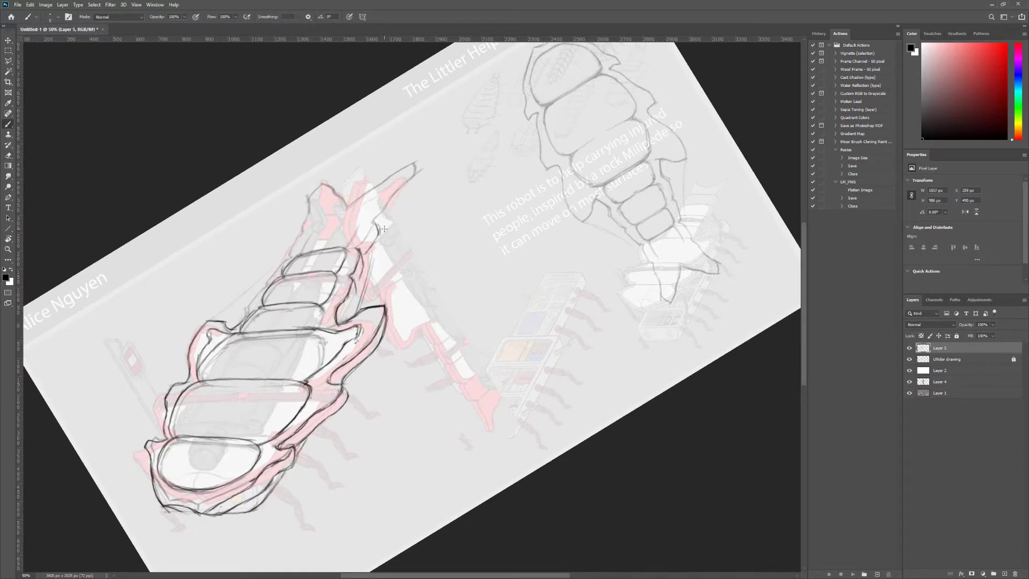
key(Escape)
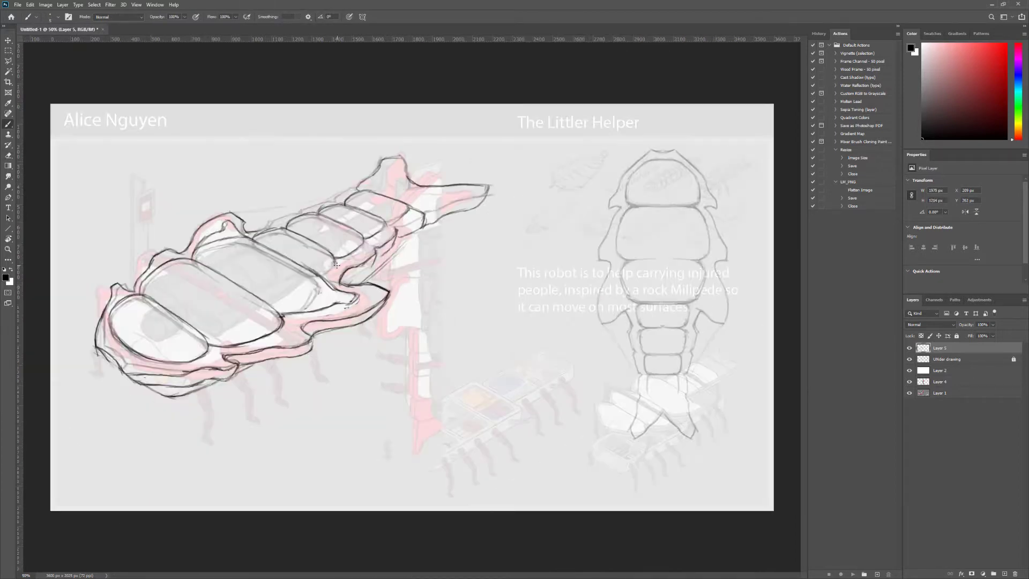
- On a new layer, draw a long curved arm rising from the front pod
key(ctrl+shift+alt+n)
mouse_move(104, 324)
mouse_down()
mouse_move(80, 348)
mouse_move(148, 369)
mouse_up()
mouse_move(81, 341)
mouse_down()
mouse_move(107, 261)
mouse_move(185, 161)
mouse_up()
drag(113, 319, 147, 205)
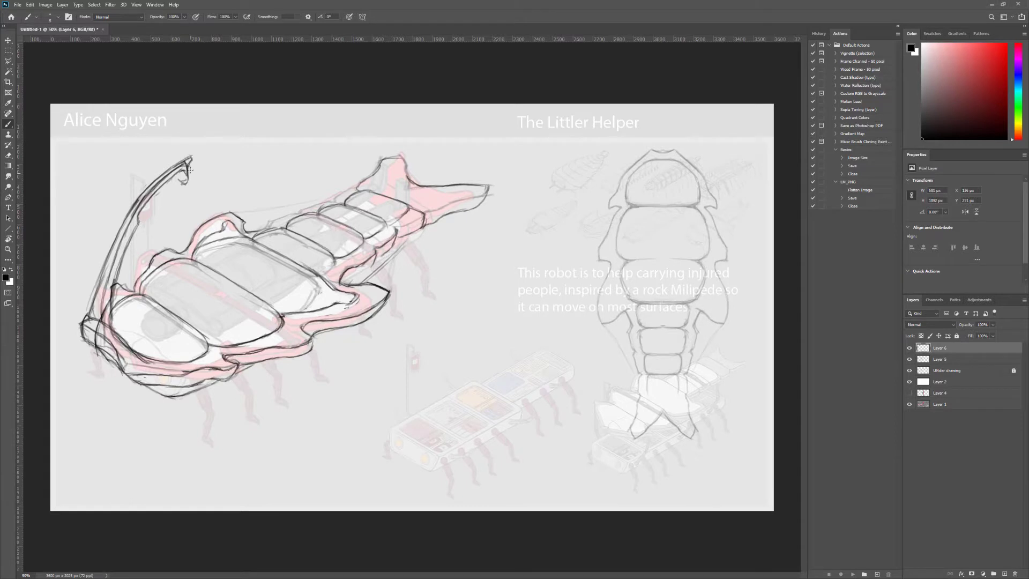
- Add a hook at the arm tip and draw a second long arm with its lower edge, erasing strays
drag(197, 171, 182, 184)
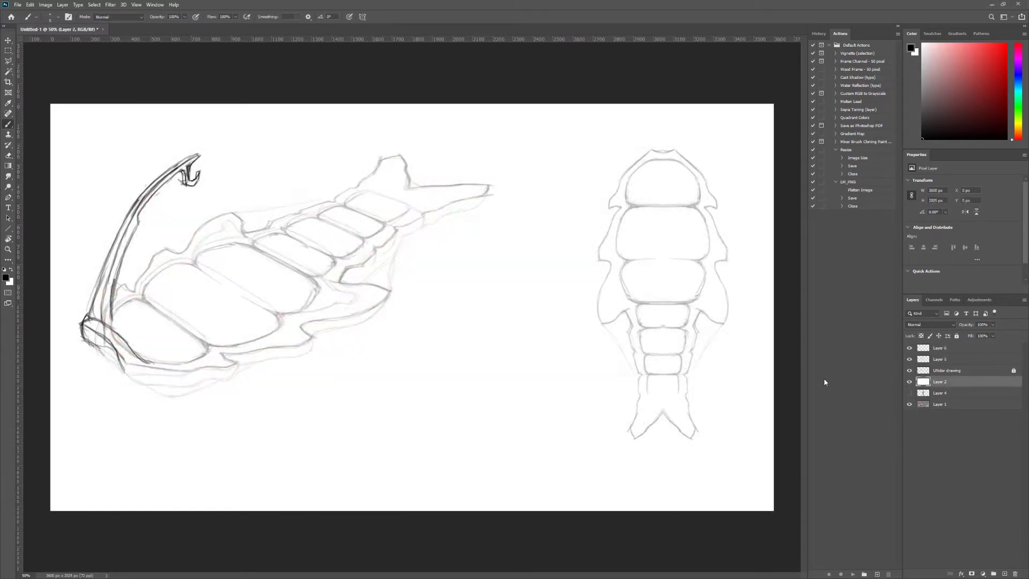
key(e)
drag(97, 324, 91, 337)
key(b)
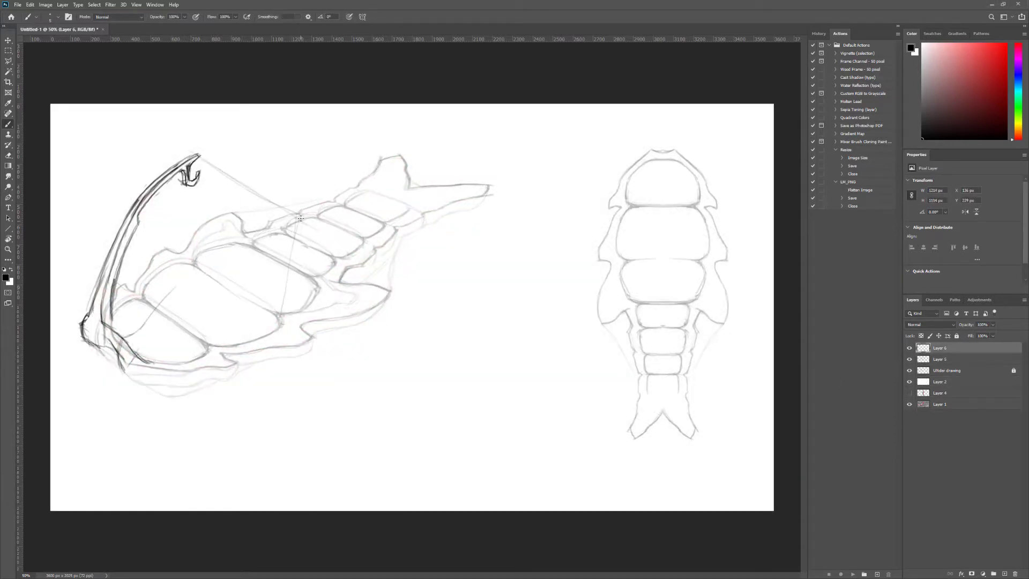
mouse_move(298, 212)
mouse_down()
mouse_move(125, 348)
mouse_move(137, 358)
mouse_move(217, 270)
mouse_move(307, 204)
mouse_up()
drag(188, 159, 208, 143)
drag(125, 364, 236, 375)
drag(239, 365, 223, 381)
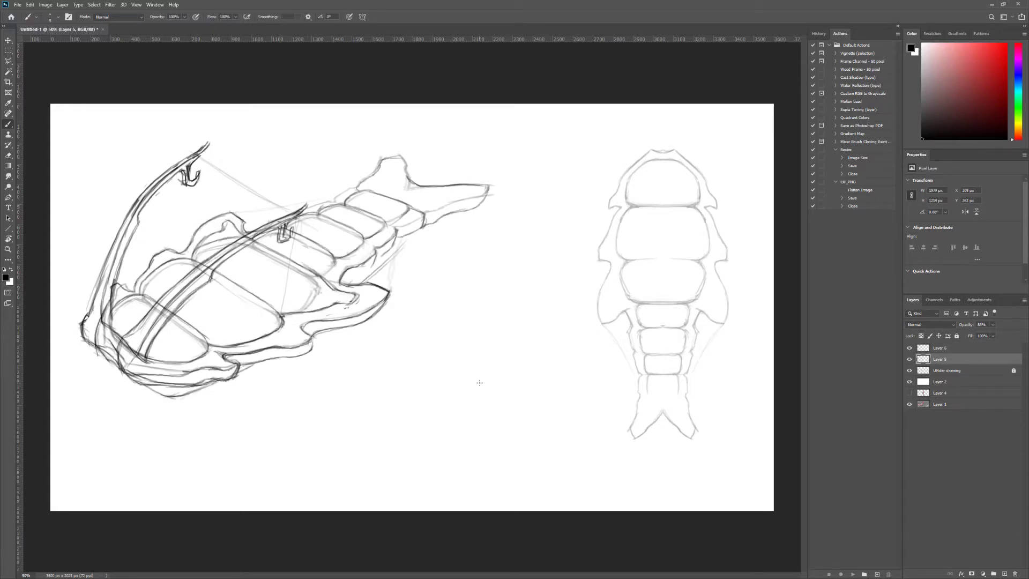
- Erase leftover marks, hide UNder drawing, merge the arm into Layer 5, and set Layer 2 to 40% opacity
key(e)
drag(142, 358, 120, 340)
drag(274, 228, 244, 240)
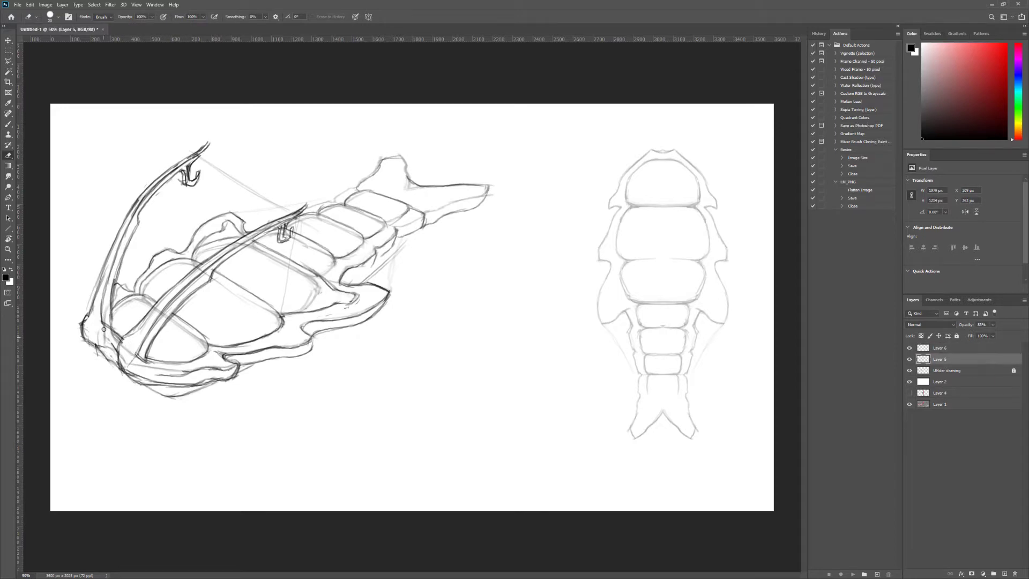
click(909, 371)
key(ctrl+e)
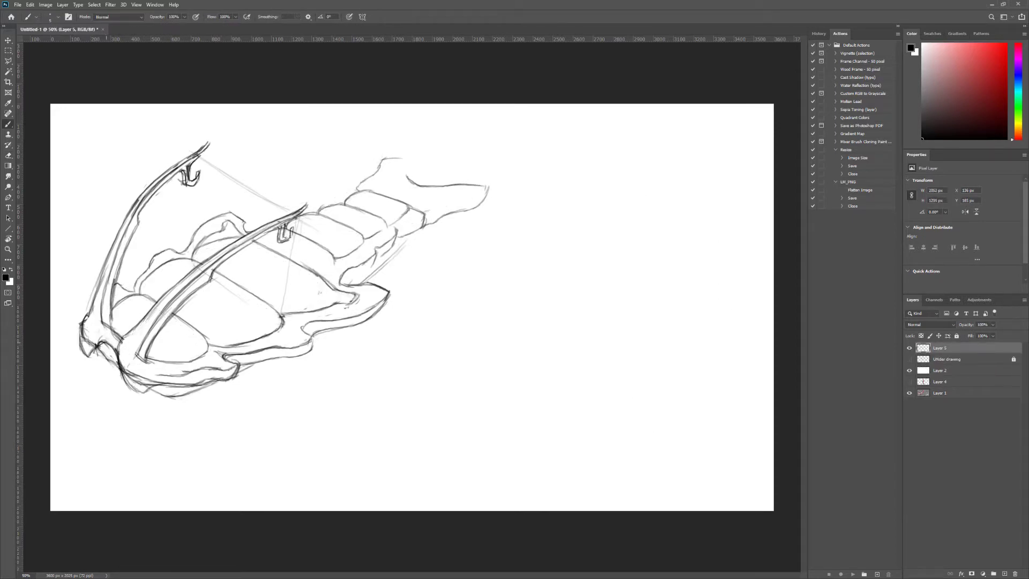
click(940, 370)
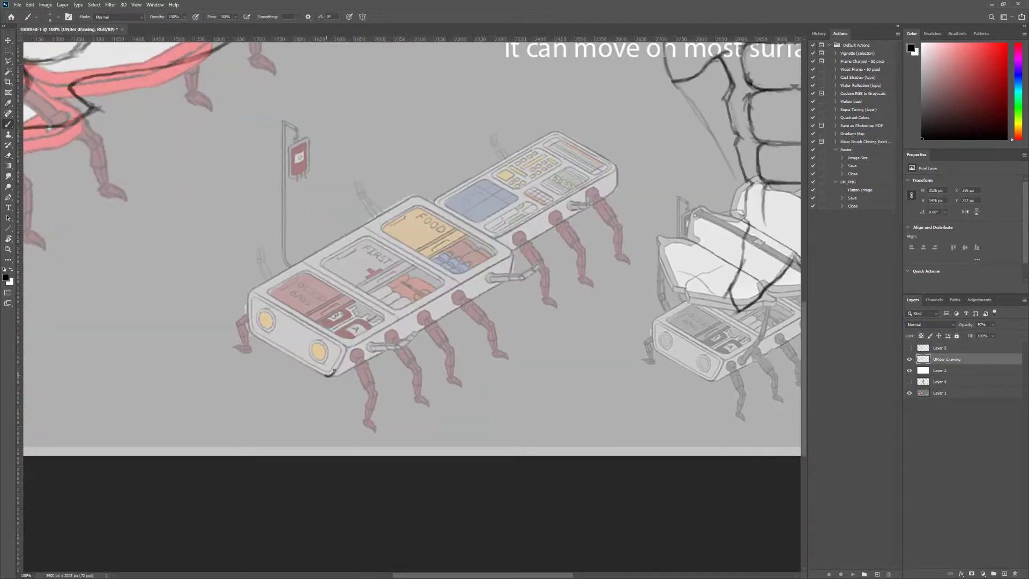
- Outline the cart's front end, top edge and right side in dark strokes, undoing one stray stroke
drag(248, 291, 358, 355)
drag(248, 289, 416, 200)
drag(354, 350, 509, 256)
drag(284, 254, 407, 321)
drag(247, 289, 326, 376)
key(ctrl+z)
drag(252, 307, 335, 360)
- Draw long lines across the cart top and box in the front end and rear module edges
drag(303, 107, 611, 136)
drag(273, 94, 571, 94)
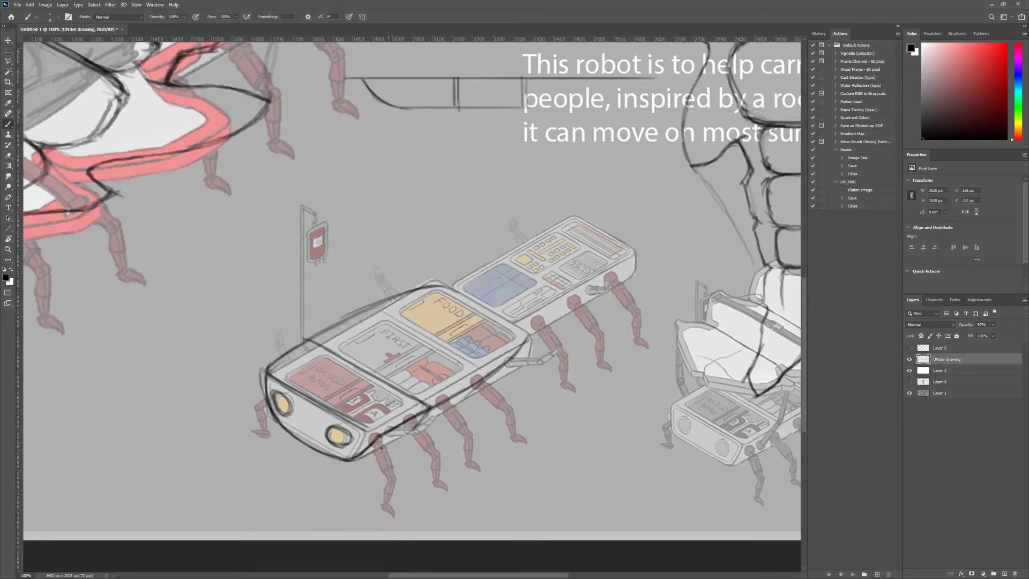
drag(349, 460, 508, 358)
drag(310, 405, 398, 305)
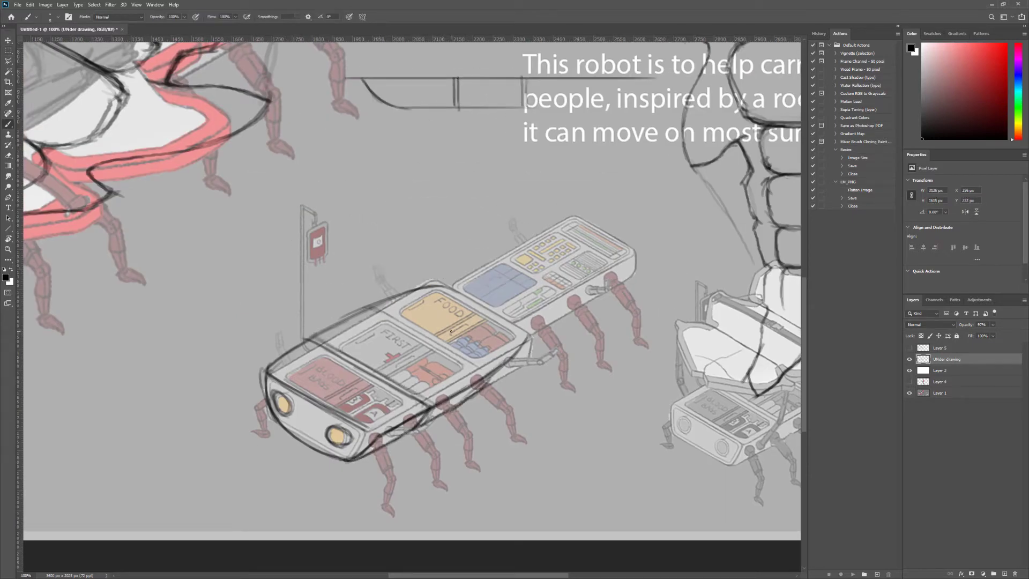
drag(410, 299, 276, 373)
drag(516, 335, 367, 425)
mouse_move(354, 360)
mouse_down()
mouse_move(260, 407)
mouse_move(375, 435)
mouse_up()
drag(453, 290, 587, 214)
drag(630, 260, 564, 295)
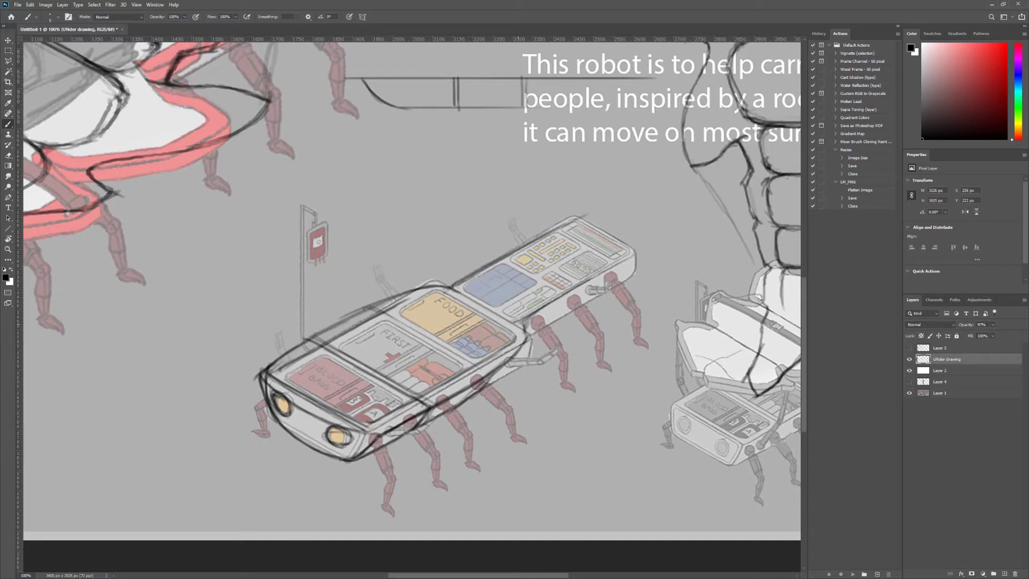
drag(573, 215, 651, 243)
drag(645, 245, 616, 289)
- Zoom in and draw the front leg as jointed cylinders on a new layer
key(ctrl+plus)
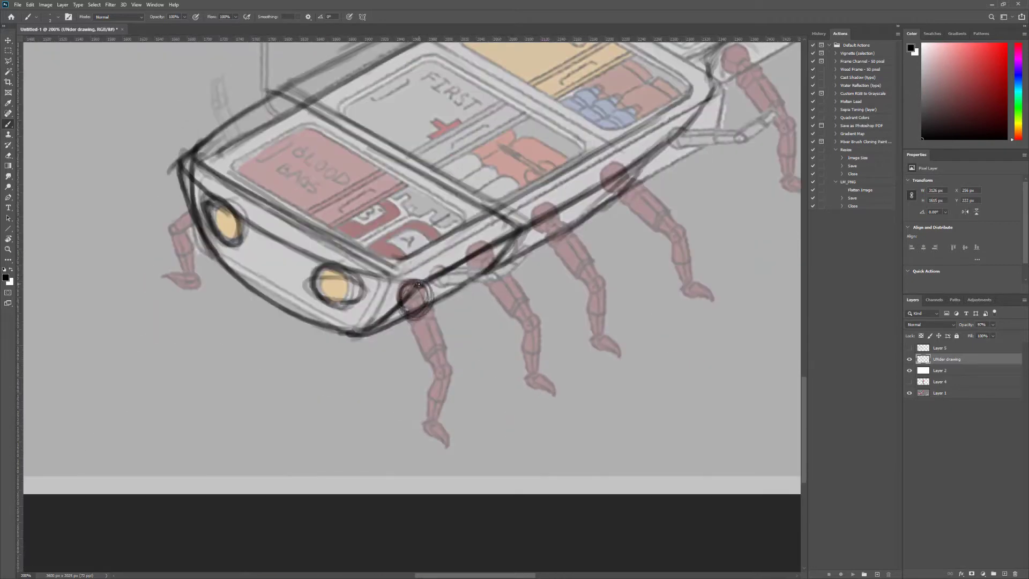
key(ctrl+shift+alt+n)
mouse_move(423, 292)
mouse_down()
mouse_move(410, 309)
mouse_move(431, 370)
mouse_move(474, 354)
mouse_move(439, 375)
mouse_up()
drag(454, 379, 435, 427)
drag(427, 419, 429, 426)
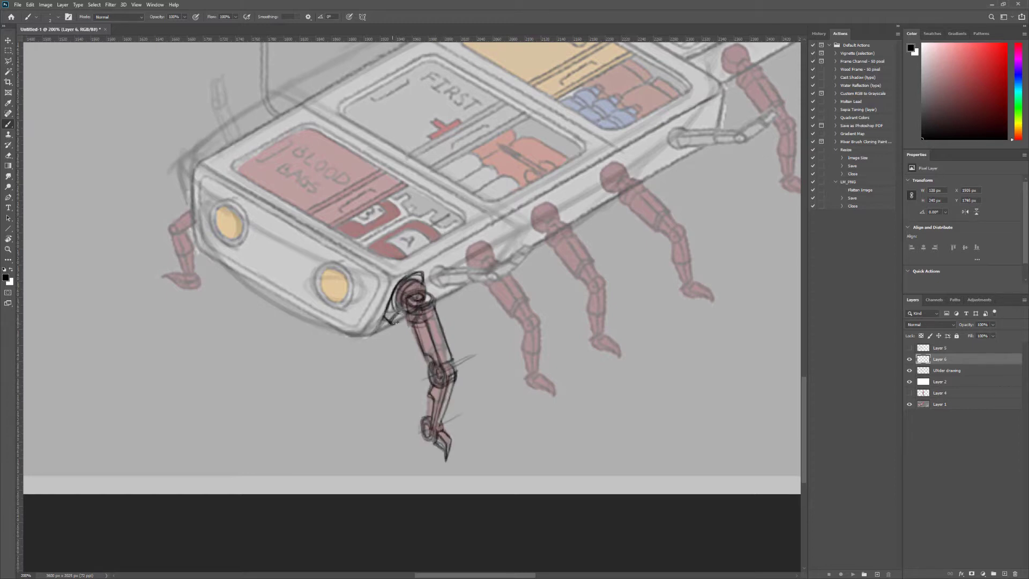
- Raise the UNder drawing layer to 92% opacity and erase scribbles around the leg's top joint
key(alt+bracketleft)
key(9)
key(2)
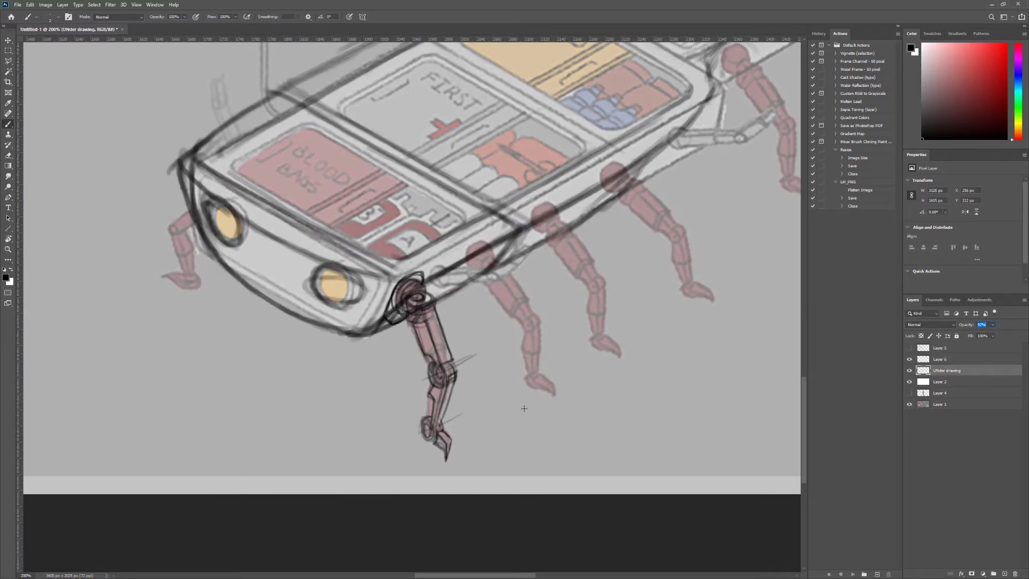
key(e)
drag(417, 293, 403, 310)
- Duplicate the leg twice along the front side, rotating one copy slightly
key(ctrl+minus)
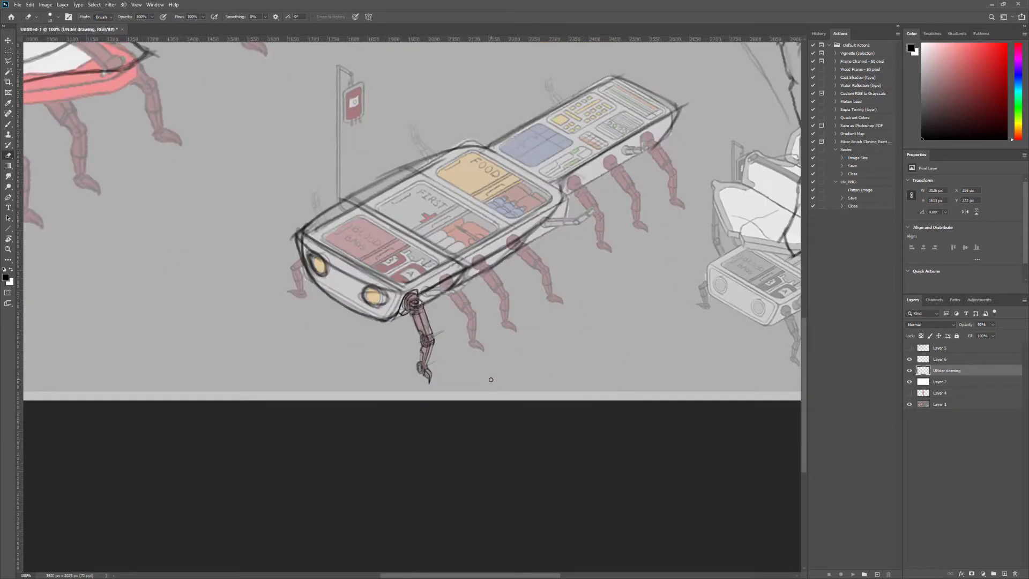
key(b)
click(909, 362)
ctrl+alt+drag(324, 187, 375, 171)
key(ctrl+t)
drag(498, 252, 471, 241)
key(Return)
ctrl+alt+drag(495, 292, 528, 276)
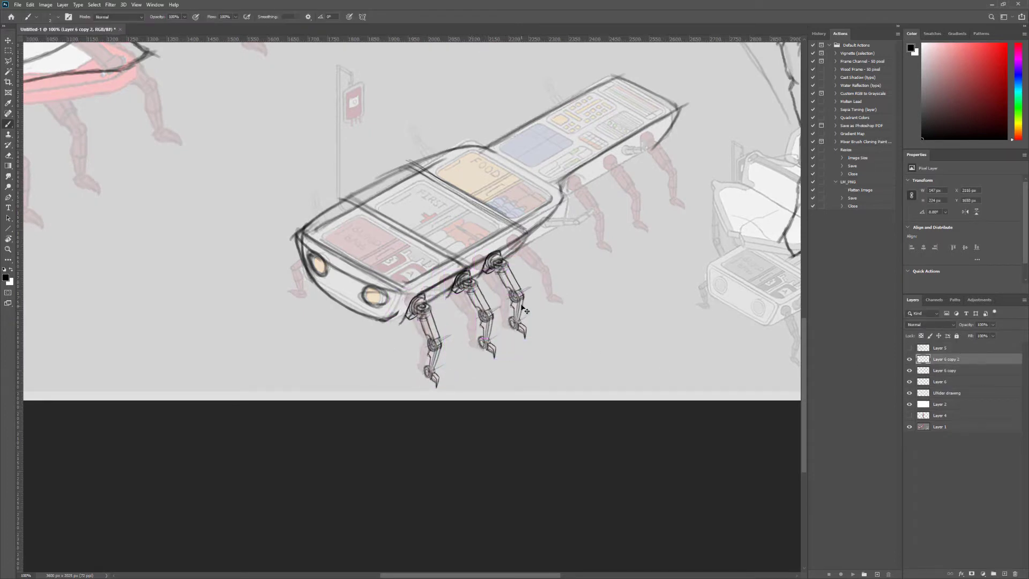
- Merge the leg copies into one layer and add a fourth leg further up-right
key(l)
key(b)
key(ctrl+e)
key(ctrl+e)
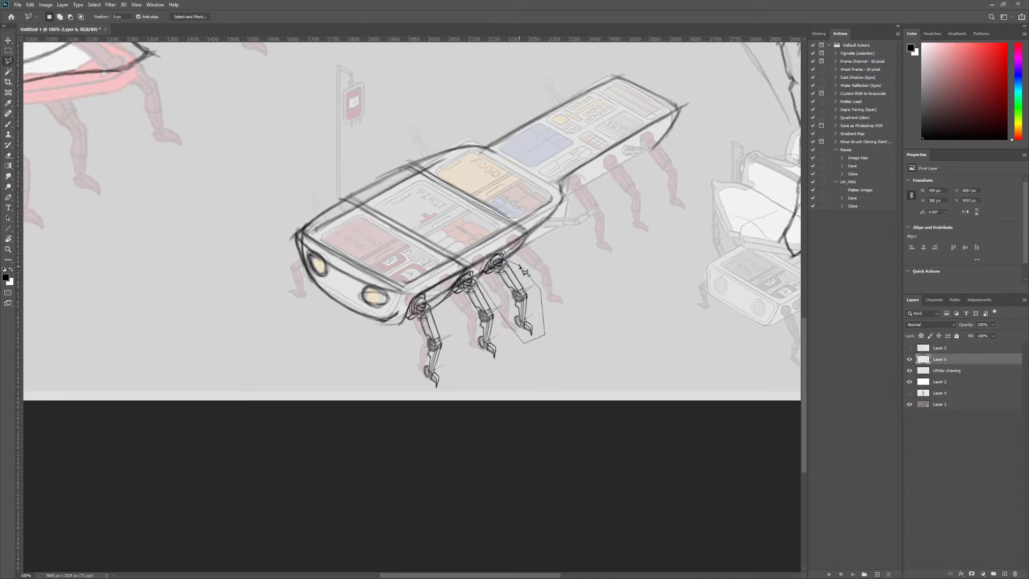
ctrl+alt+drag(511, 252, 546, 228)
key(ctrl+e)
- Erase the sketchy top body outline and redraw it cleanly
key(e)
mouse_move(408, 161)
mouse_down()
mouse_move(468, 146)
mouse_move(301, 229)
mouse_up()
key(b)
key(r)
drag(407, 241, 375, 300)
key(Escape)
- Ink the lower front outline and the top panel edges of the body darker
mouse_move(309, 257)
mouse_down()
mouse_move(412, 321)
mouse_move(560, 185)
mouse_up()
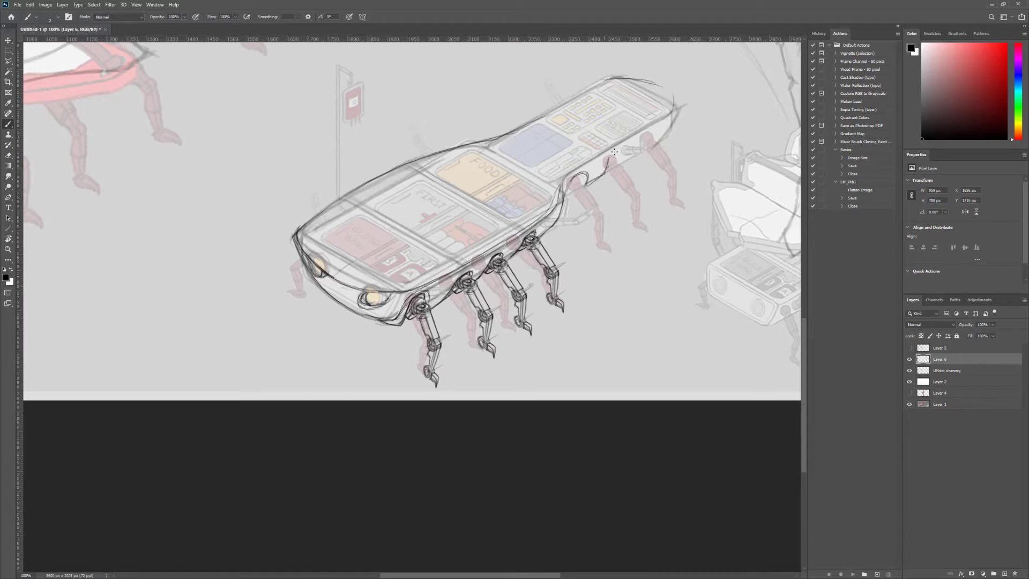
drag(555, 187, 316, 235)
drag(410, 233, 314, 284)
drag(560, 183, 547, 198)
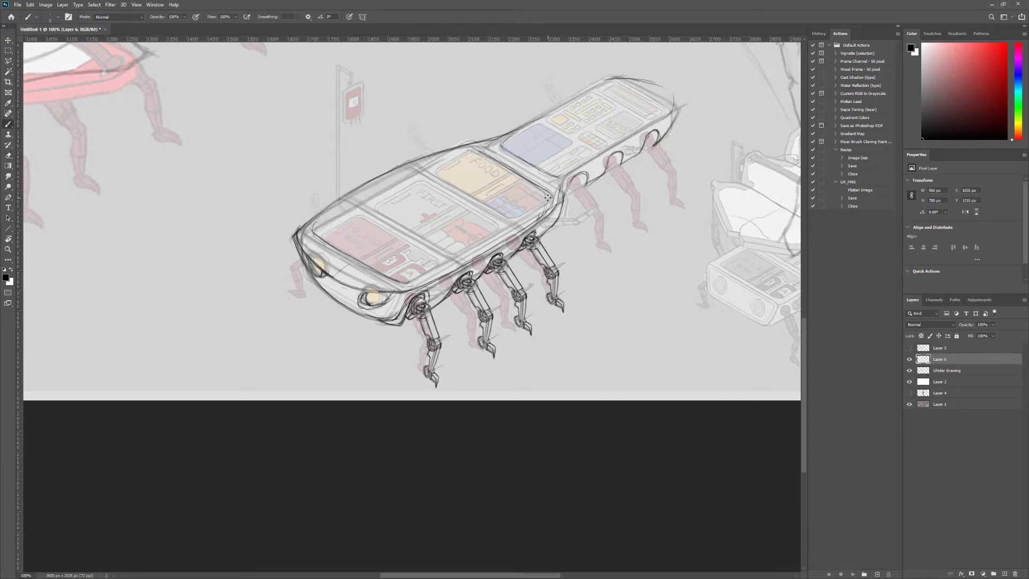
- Lasso the front leg, copy it to new layers under the rear section, and merge the copies
key(l)
drag(407, 313, 410, 316)
key(ctrl+j)
mouse_move(439, 348)
mouse_down()
mouse_move(645, 223)
mouse_move(643, 200)
mouse_move(691, 167)
mouse_up()
key(ctrl+j)
key(ctrl+e)
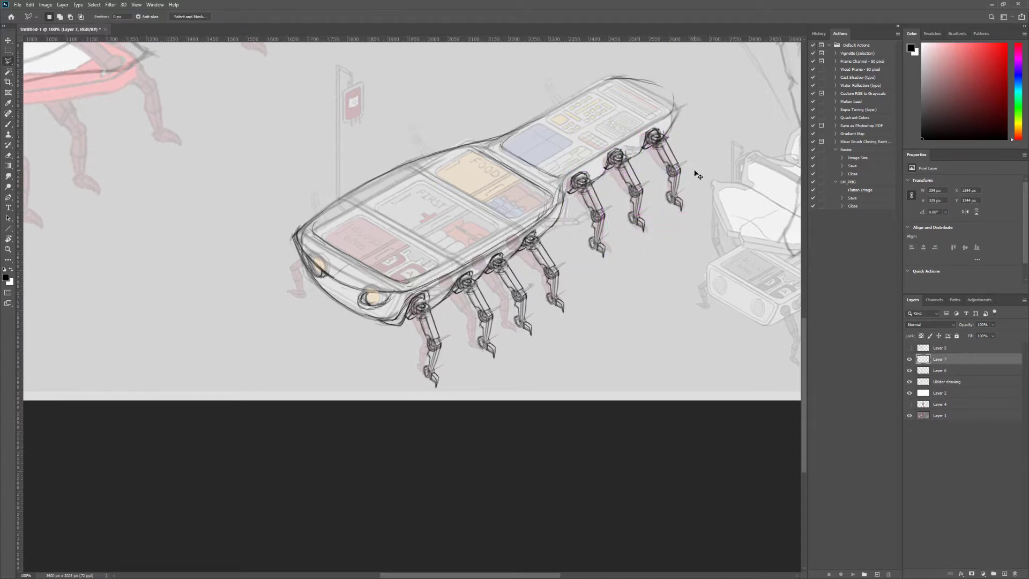
scroll(637, 167, up, 3)
key(e)
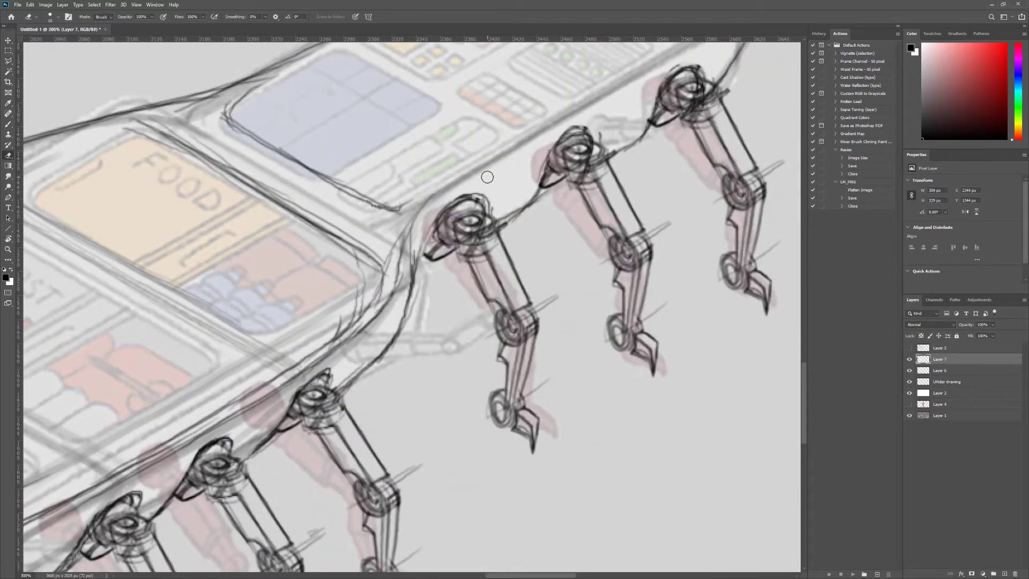
- With the Brush on Layer 6, ink the left headlight, lower edge and upper body edge
scroll(487, 177, down, 3)
key(b)
key(alt+bracketleft)
scroll(649, 289, up, 2)
mouse_move(210, 390)
mouse_down()
mouse_move(221, 424)
mouse_move(308, 466)
mouse_up()
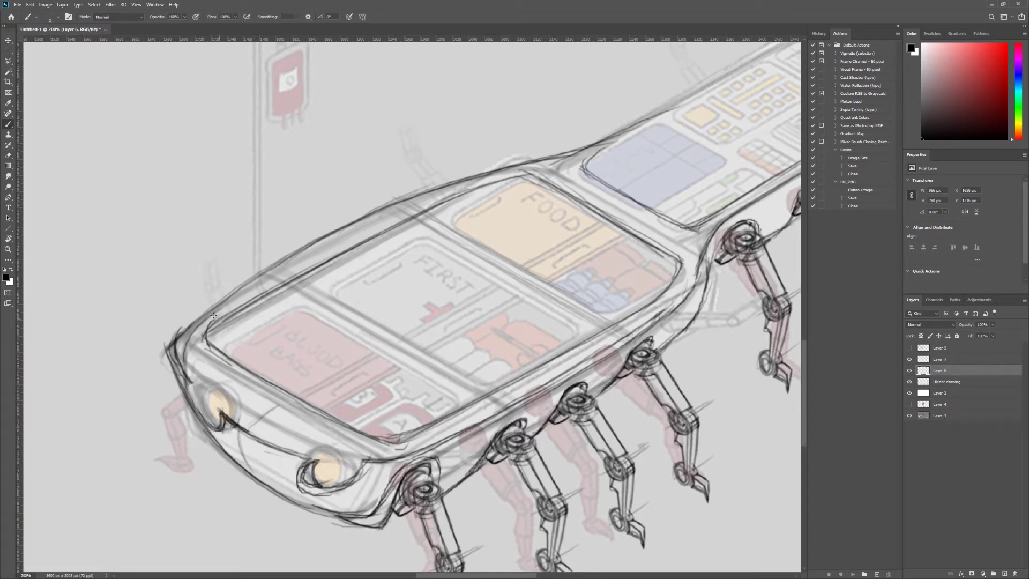
key(ctrl+z)
drag(182, 338, 508, 167)
- Outline the blue panel, the FIRST panel compartment and the blood-bag panel edge
mouse_move(204, 417)
mouse_down()
mouse_move(67, 508)
mouse_move(25, 508)
mouse_up()
mouse_move(555, 250)
mouse_down()
mouse_move(483, 211)
mouse_move(617, 140)
mouse_up()
mouse_move(366, 233)
mouse_down()
mouse_move(259, 302)
mouse_move(365, 353)
mouse_up()
drag(351, 353, 465, 284)
drag(363, 310, 514, 226)
drag(235, 293, 410, 392)
drag(277, 416, 365, 361)
drag(161, 350, 231, 309)
- Sketch small cylinders and tubes under the FIRST panel and touch up its edge
drag(263, 418, 359, 365)
mouse_move(326, 396)
mouse_down()
mouse_move(370, 434)
mouse_move(387, 411)
mouse_move(346, 394)
mouse_up()
drag(360, 351, 460, 286)
mouse_move(460, 288)
mouse_down()
mouse_move(460, 310)
mouse_move(371, 359)
mouse_up()
drag(437, 344, 379, 376)
drag(471, 353, 397, 388)
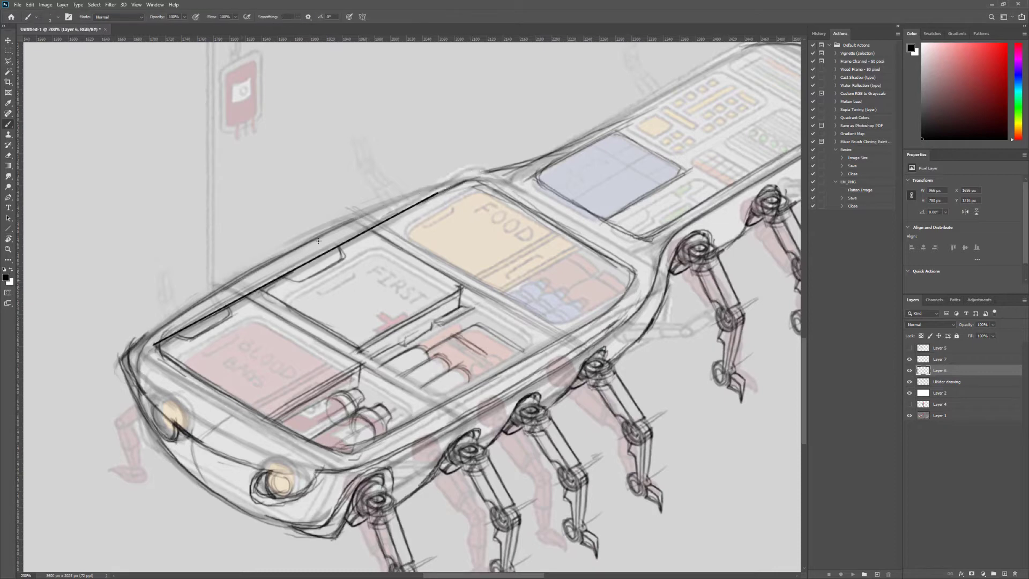
- Draw a straight line along the body's top edge and sketch lines across the FOOD panel
drag(153, 345, 439, 192)
mouse_move(543, 235)
mouse_down()
mouse_move(432, 203)
mouse_move(453, 194)
mouse_up()
drag(422, 210, 405, 217)
drag(560, 237, 482, 275)
- Draw a straight-edged frame around the cart's top compartments with clicked points
key(e)
key(b)
click(349, 457)
shift+click(646, 280)
shift+click(477, 185)
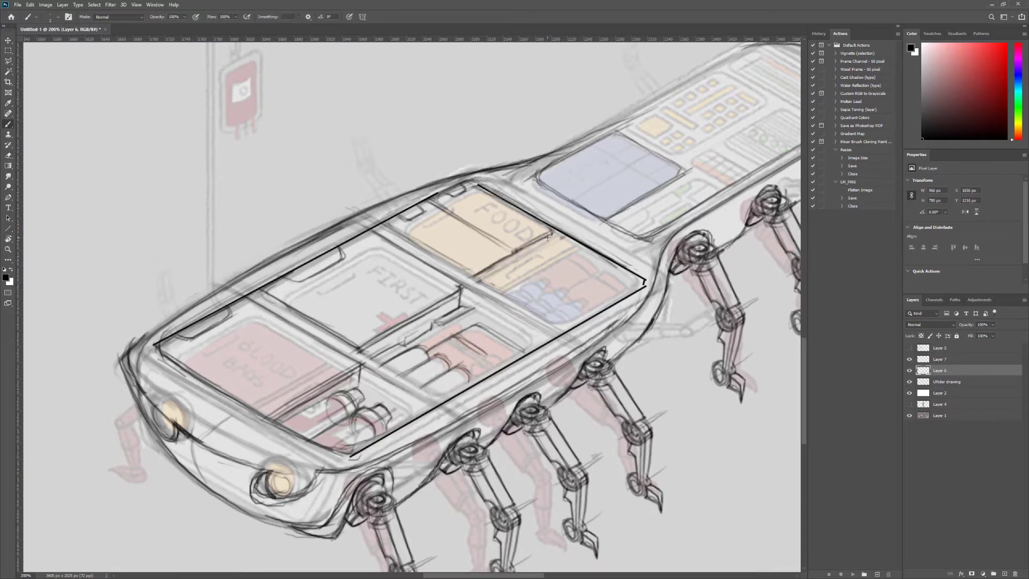
- Add dividers, an arc and slanted strokes to the FOOD panel
drag(557, 235, 478, 277)
drag(554, 268, 502, 292)
drag(578, 246, 528, 276)
drag(594, 255, 543, 284)
drag(603, 265, 568, 293)
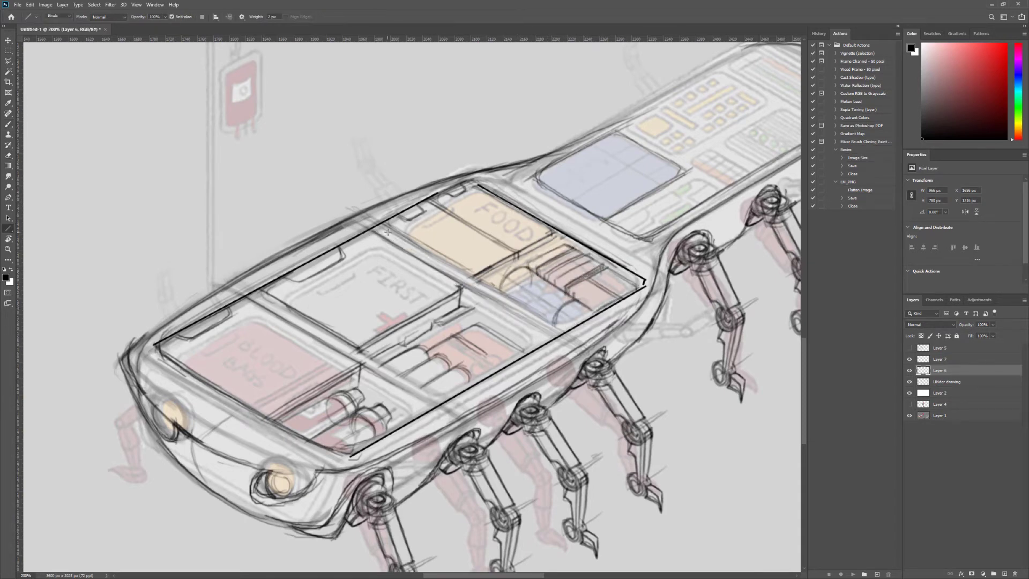
- Add a slanted stroke, a double circle and a rectangle to the keypad panel
drag(603, 284, 474, 364)
mouse_move(648, 182)
mouse_down()
mouse_move(552, 236)
mouse_move(556, 202)
mouse_move(552, 212)
mouse_move(482, 161)
mouse_up()
drag(439, 128, 399, 166)
drag(482, 160, 536, 225)
mouse_move(609, 164)
mouse_down()
mouse_move(568, 173)
mouse_move(570, 212)
mouse_up()
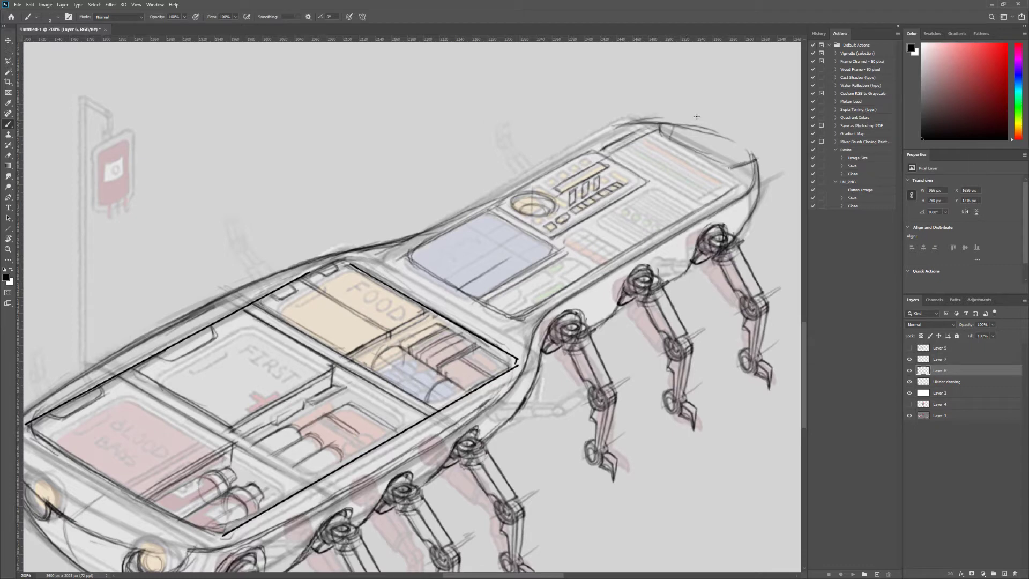
- Sketch a small arc, details, the top edge and hatch strokes on the rear housing
key(r)
drag(681, 131, 696, 177)
key(Escape)
key(b)
drag(599, 375, 569, 375)
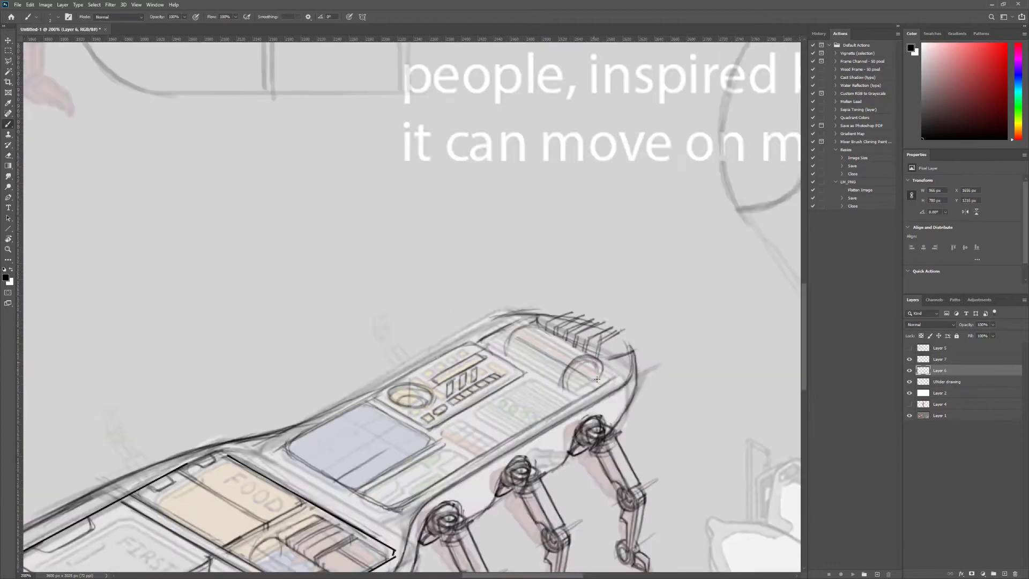
mouse_move(515, 354)
mouse_down()
mouse_move(504, 333)
mouse_move(529, 362)
mouse_up()
drag(599, 359, 635, 349)
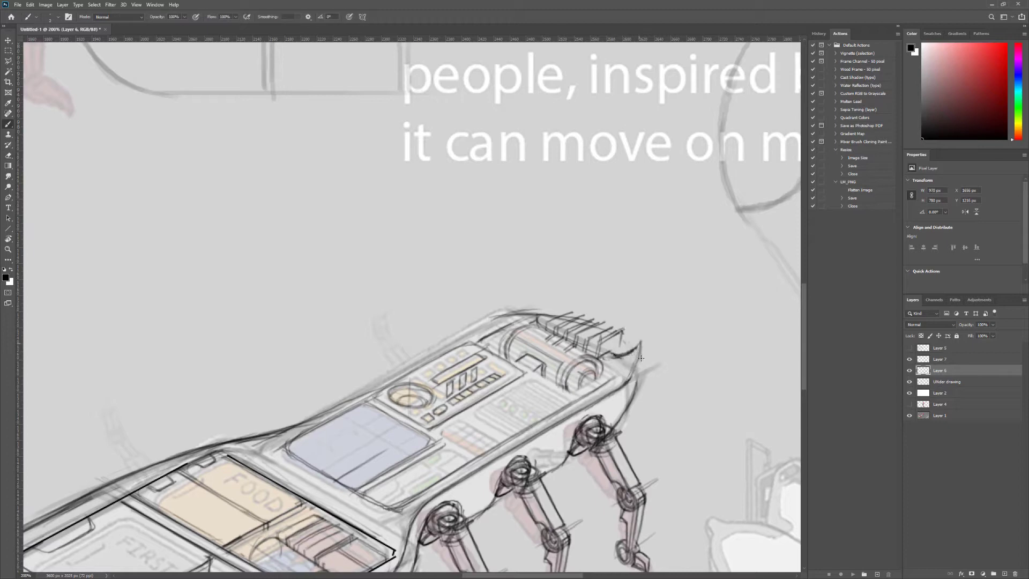
drag(557, 327, 611, 314)
drag(547, 321, 616, 311)
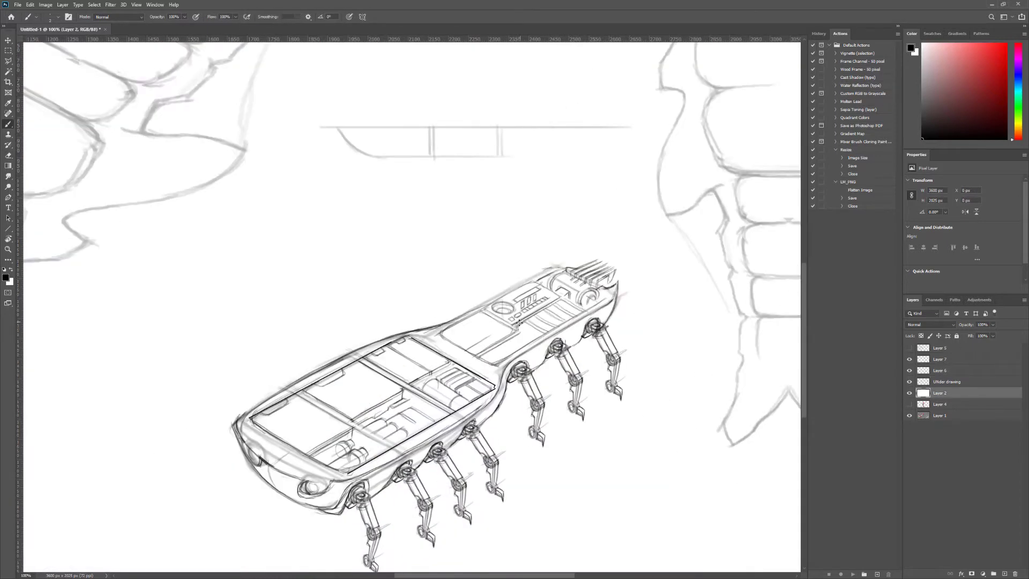
scroll(519, 322, up, 1)
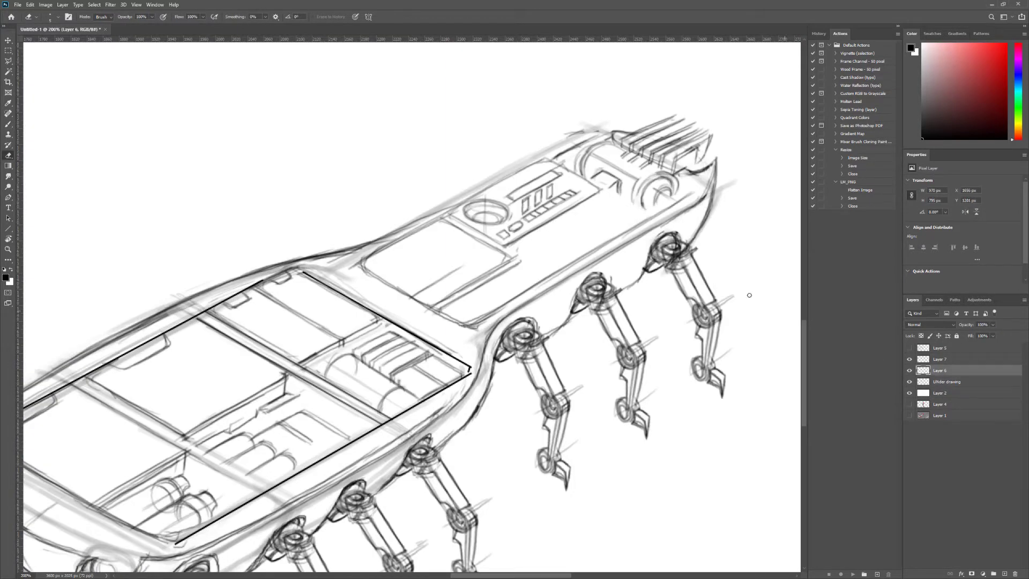
key(b)
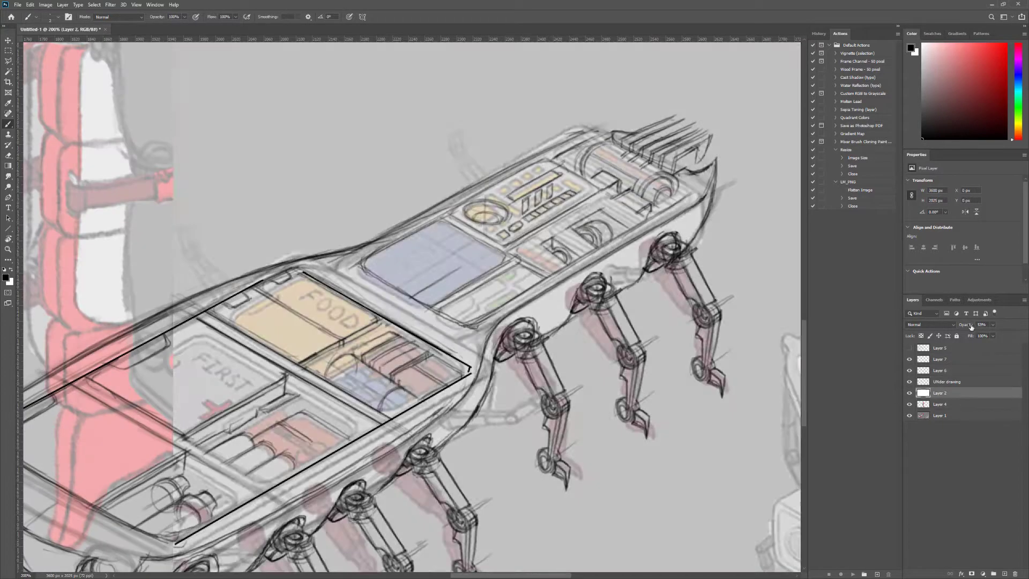
- Add a new layer above Layer 6 and sketch the base of a raised arm
click(939, 371)
drag(498, 300, 407, 251)
key(ctrl+shift+alt+n)
drag(322, 209, 348, 281)
drag(337, 207, 362, 278)
mouse_move(310, 208)
mouse_down()
mouse_move(345, 264)
mouse_move(346, 202)
mouse_up()
- Sketch the upper arm with joints above the body and darken its end joint
drag(273, 227, 379, 177)
drag(308, 193, 316, 219)
mouse_move(322, 249)
mouse_down()
mouse_move(335, 190)
mouse_move(313, 187)
mouse_up()
drag(300, 193, 369, 170)
drag(311, 215, 380, 177)
mouse_move(354, 190)
mouse_down()
mouse_move(402, 159)
mouse_move(374, 167)
mouse_up()
drag(362, 181, 324, 188)
- Clean up the arm's lower stroke and draw a curved stroke along the body
drag(489, 335, 476, 396)
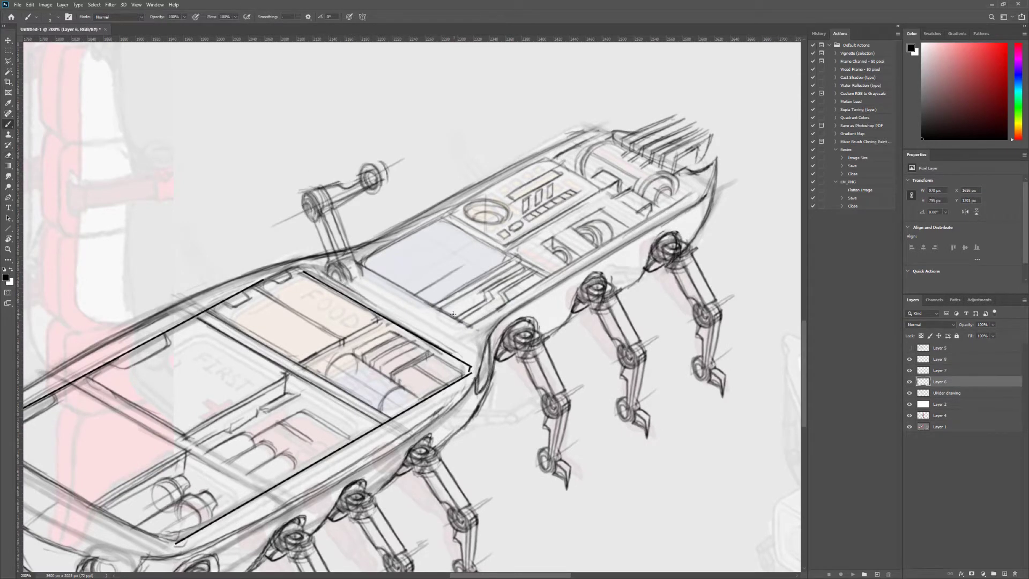
key(e)
drag(300, 260, 346, 248)
key(b)
mouse_move(402, 308)
mouse_down()
mouse_move(468, 325)
mouse_move(457, 356)
mouse_move(471, 357)
mouse_up()
- Sketch a second arm rising to an upper joint and linkage, plus a rounded panel edge
drag(455, 348, 504, 284)
mouse_move(455, 343)
mouse_down()
mouse_move(496, 281)
mouse_move(509, 300)
mouse_up()
mouse_move(501, 300)
mouse_down()
mouse_move(485, 335)
mouse_move(485, 228)
mouse_up()
drag(367, 147, 399, 163)
drag(463, 214, 484, 225)
drag(418, 179, 466, 207)
drag(458, 201, 489, 227)
drag(362, 271, 461, 335)
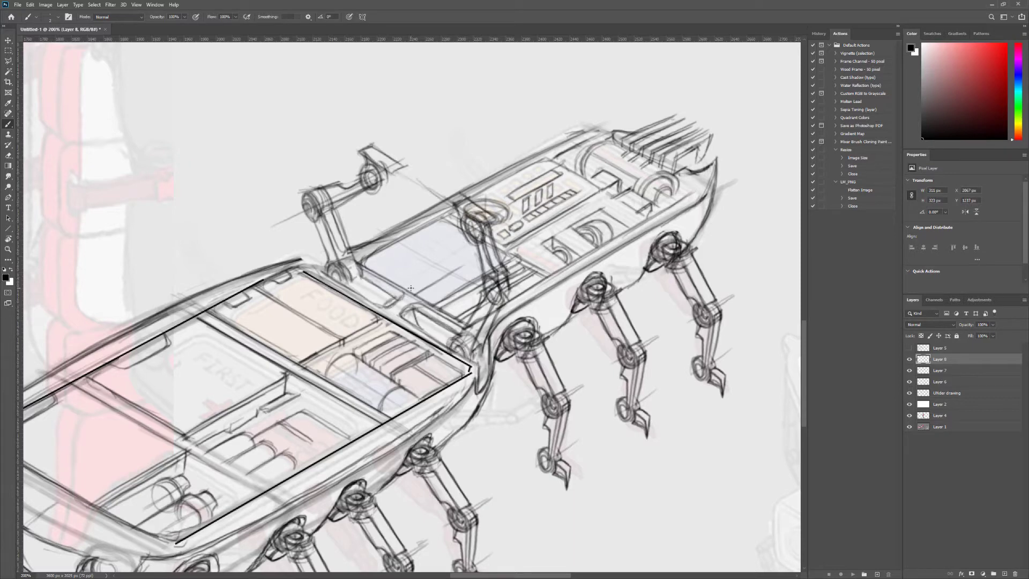
- Sketch a joint, framing lines and a raised arm at the front-left corner
drag(410, 287, 620, 143)
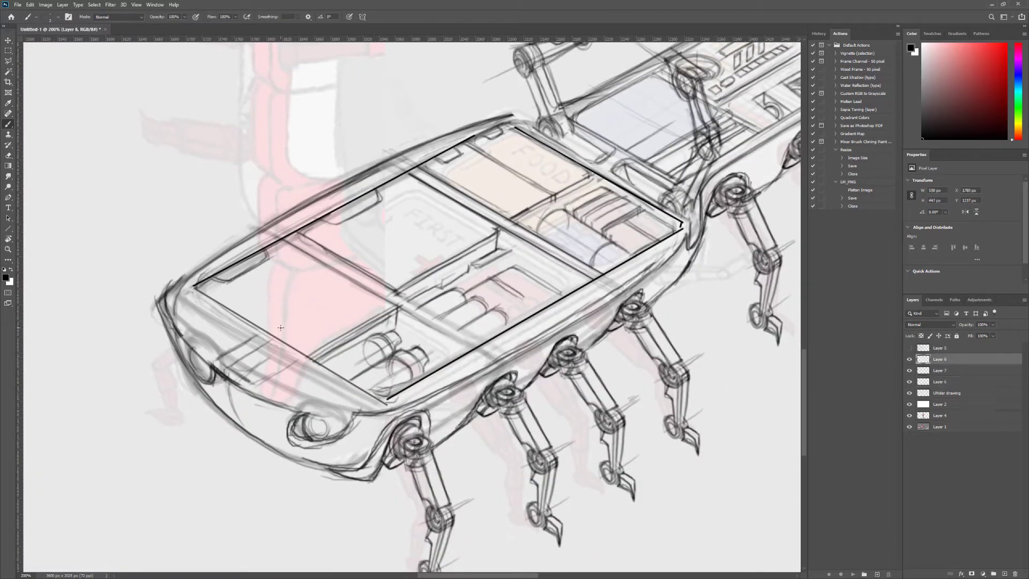
mouse_move(292, 343)
mouse_down()
mouse_move(225, 385)
mouse_move(284, 386)
mouse_up()
mouse_move(203, 295)
mouse_down()
mouse_move(284, 363)
mouse_move(225, 298)
mouse_move(279, 353)
mouse_up()
drag(174, 249, 230, 308)
drag(236, 208, 195, 281)
drag(231, 235, 250, 193)
drag(262, 327, 356, 276)
drag(300, 370, 393, 308)
mouse_move(268, 182)
mouse_down()
mouse_move(238, 180)
mouse_move(267, 156)
mouse_move(242, 185)
mouse_up()
- Lasso-copy the small robot, enlarge it over the big sketch and lower its opacity
key(ctrl+minus)
key(ctrl+minus)
key(ctrl+minus)
click(909, 348)
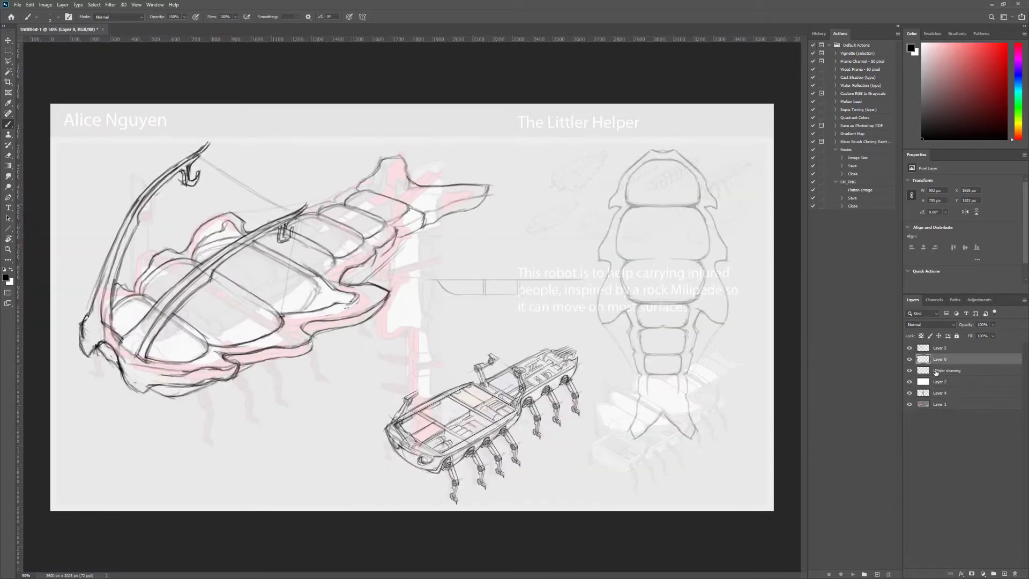
key(l)
drag(375, 353, 380, 348)
key(ctrl+j)
key(ctrl+t)
drag(482, 426, 218, 293)
drag(378, 425, 425, 436)
key(Return)
drag(356, 291, 359, 300)
key(1)
key(2)
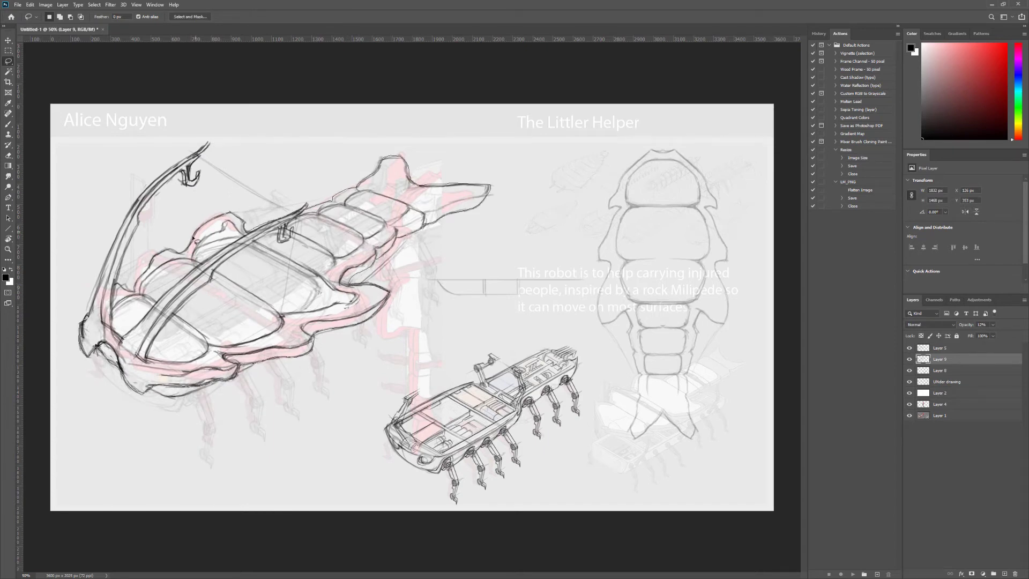
- Mask the Undercarriage copy to show only the legs, restore opacity and shift them under the body
click(972, 573)
key(9)
key(7)
drag(255, 400, 271, 408)
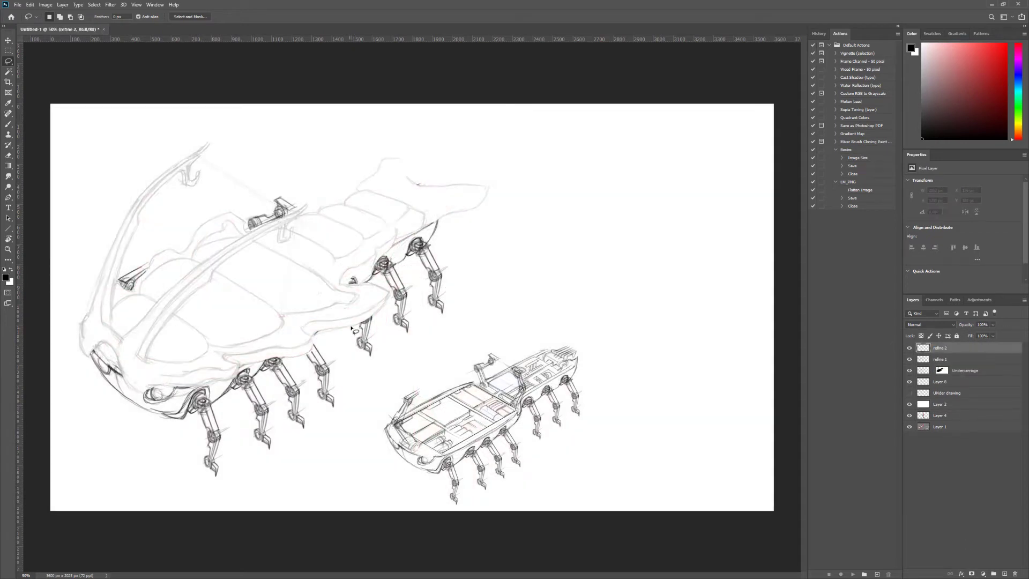
- Darken the hood outline and ink the inner hood curve and a small fin
key(b)
drag(114, 284, 217, 137)
drag(290, 214, 112, 327)
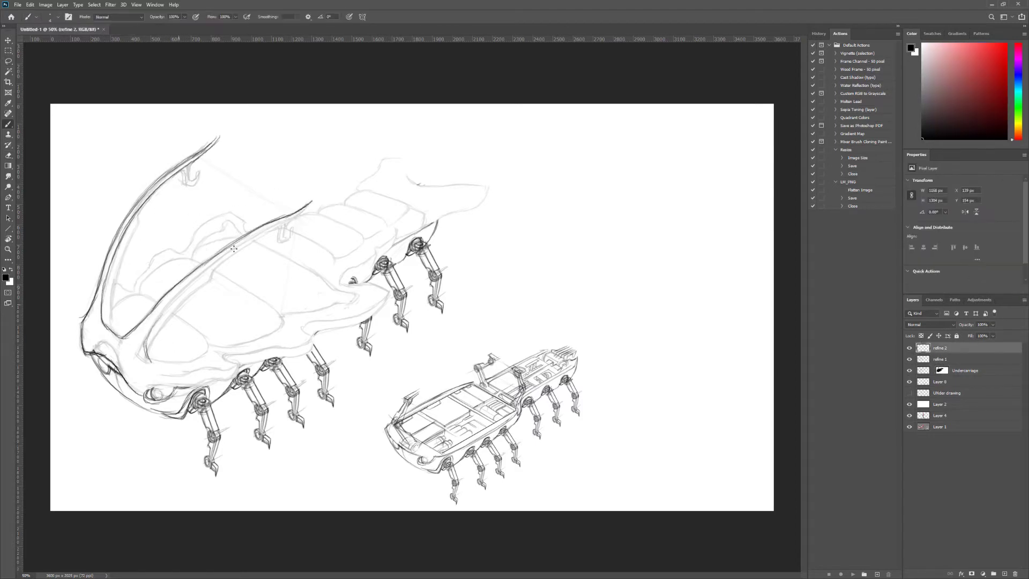
drag(144, 350, 311, 206)
drag(193, 163, 220, 131)
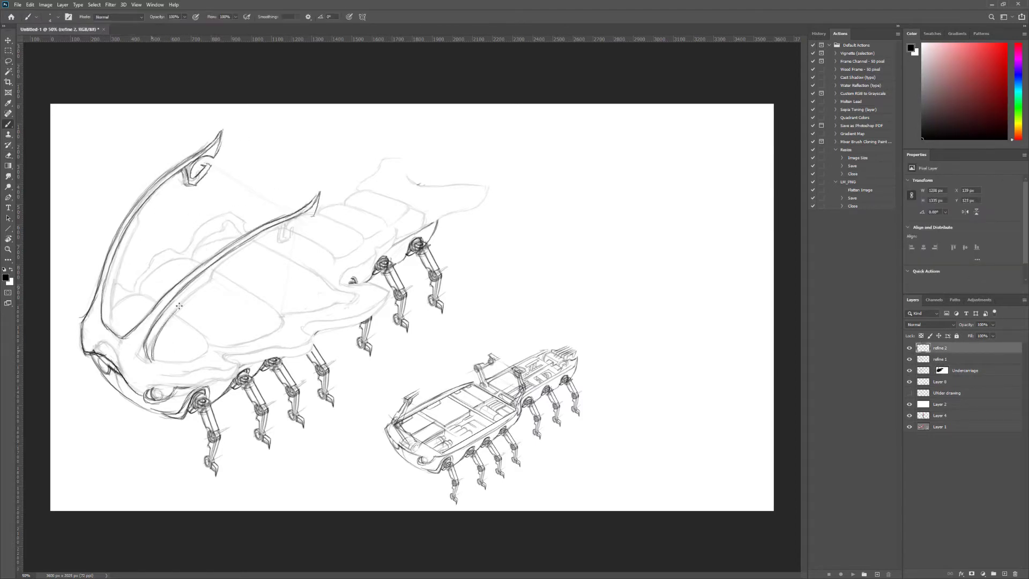
drag(169, 314, 283, 225)
drag(279, 241, 290, 230)
- Ink the lower body edge, inner oval, upper edge, back and tail outline darker
drag(169, 386, 299, 346)
drag(387, 294, 236, 372)
drag(303, 354, 232, 376)
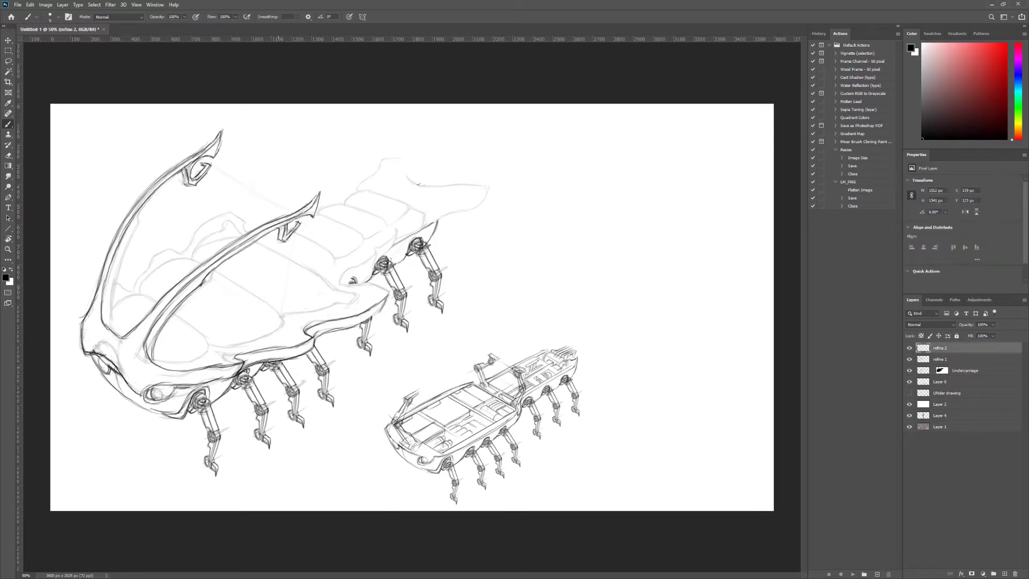
drag(161, 188, 111, 332)
mouse_move(151, 297)
mouse_down()
mouse_move(211, 347)
mouse_move(418, 211)
mouse_move(359, 193)
mouse_up()
drag(405, 231, 347, 270)
drag(489, 186, 396, 239)
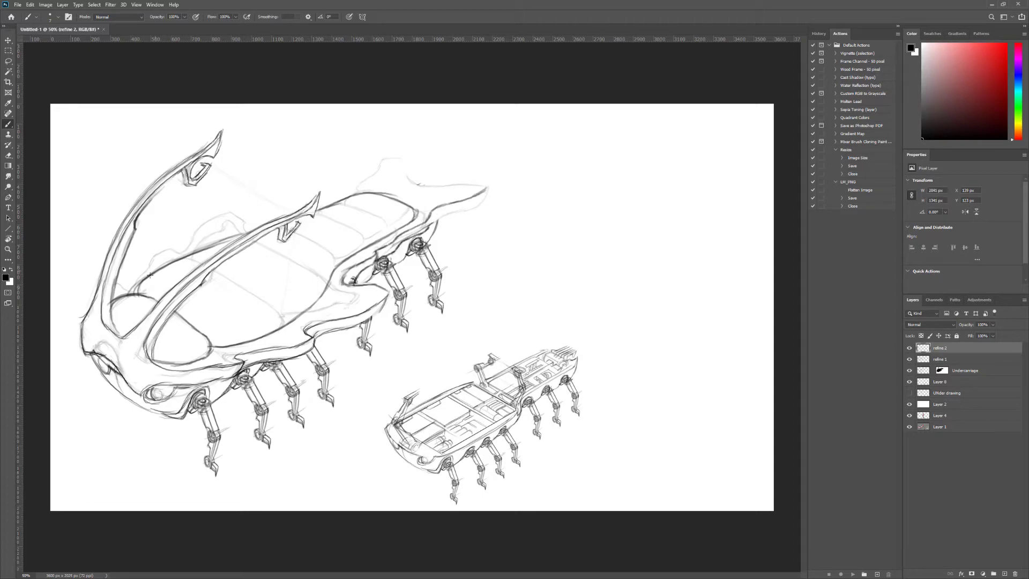
drag(138, 281, 235, 211)
drag(357, 192, 467, 180)
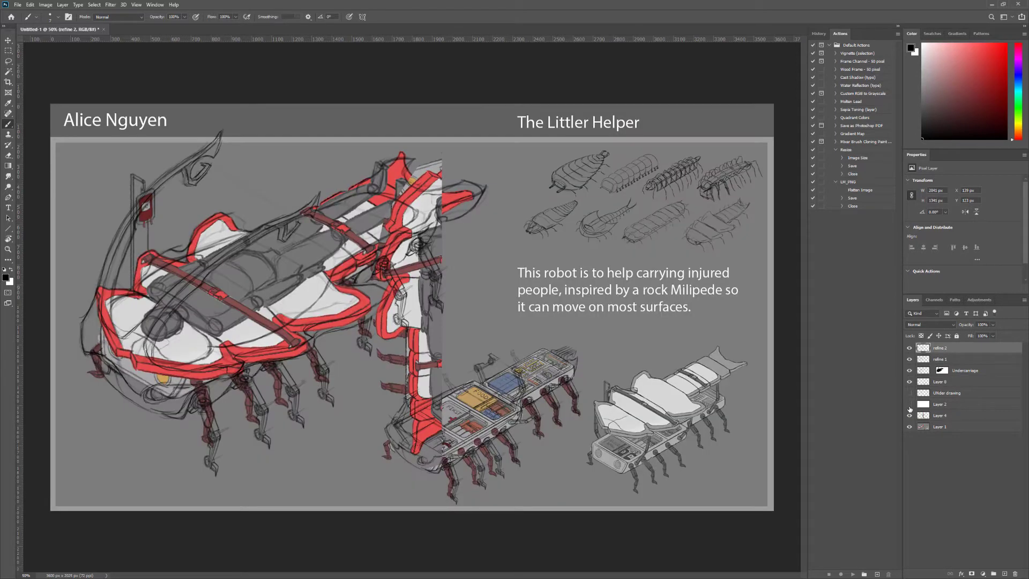
- On the new refine 2 layer, draw a curved contour and two humps along the upper ridge
key(ctrl+plus)
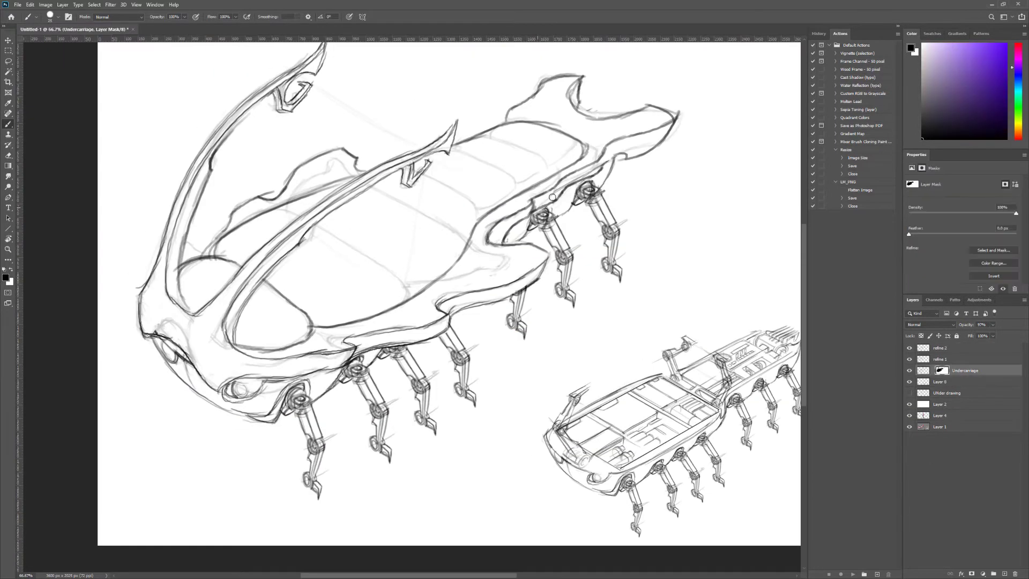
key(ctrl+shift+alt+n)
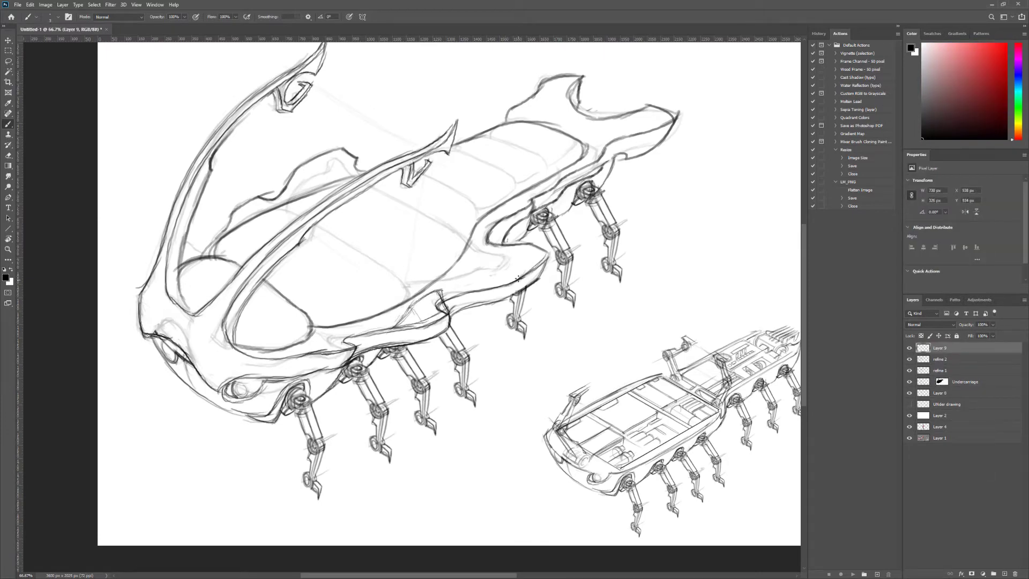
key(alt+bracketleft)
key(alt+bracketleft)
key(alt+bracketleft)
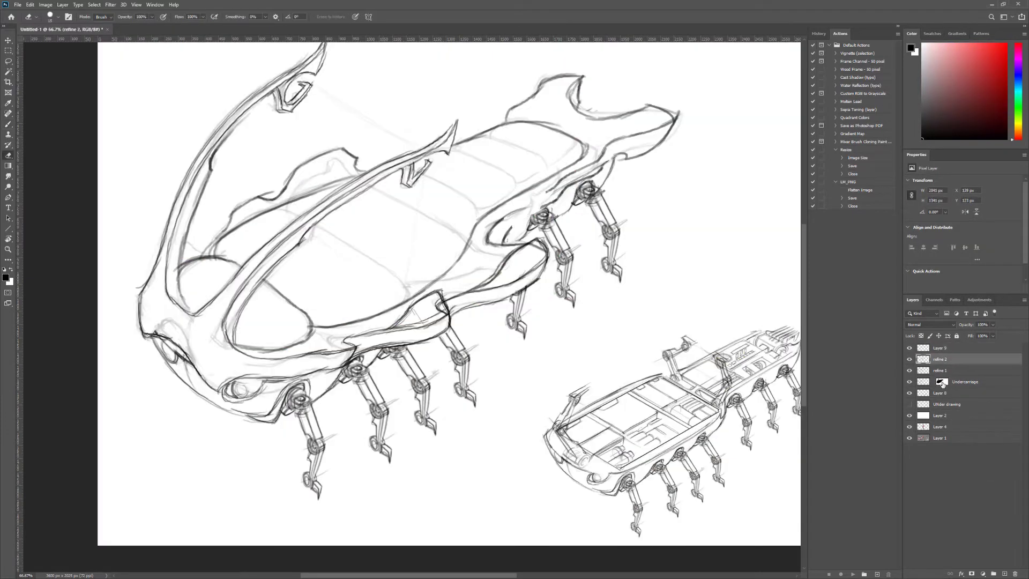
key(alt+bracketright)
key(alt+bracketright)
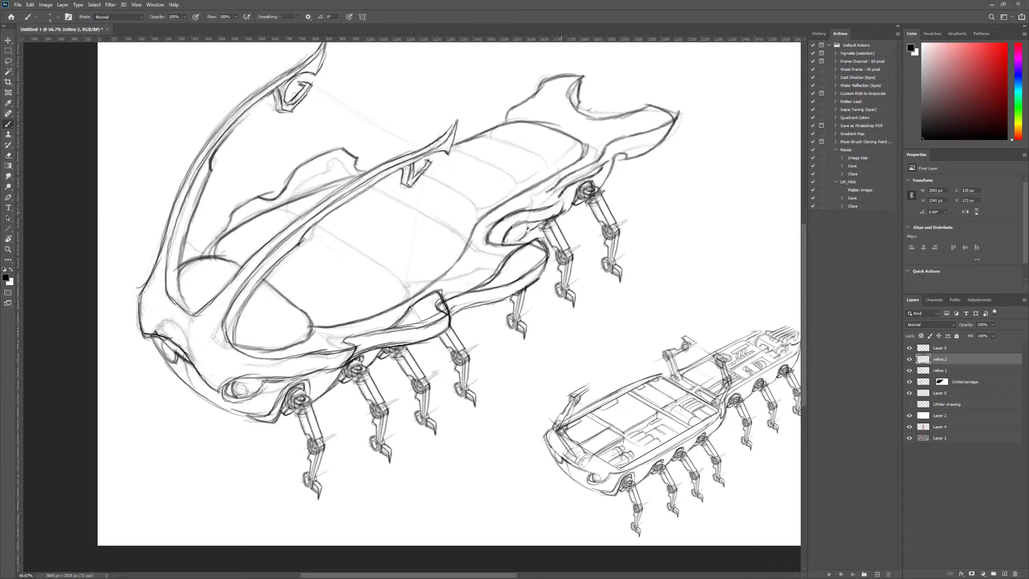
key(e)
key(b)
mouse_move(228, 225)
mouse_down()
mouse_move(238, 201)
mouse_move(271, 188)
mouse_move(280, 196)
mouse_move(364, 143)
mouse_up()
mouse_move(287, 182)
mouse_down()
mouse_move(353, 140)
mouse_move(358, 150)
mouse_up()
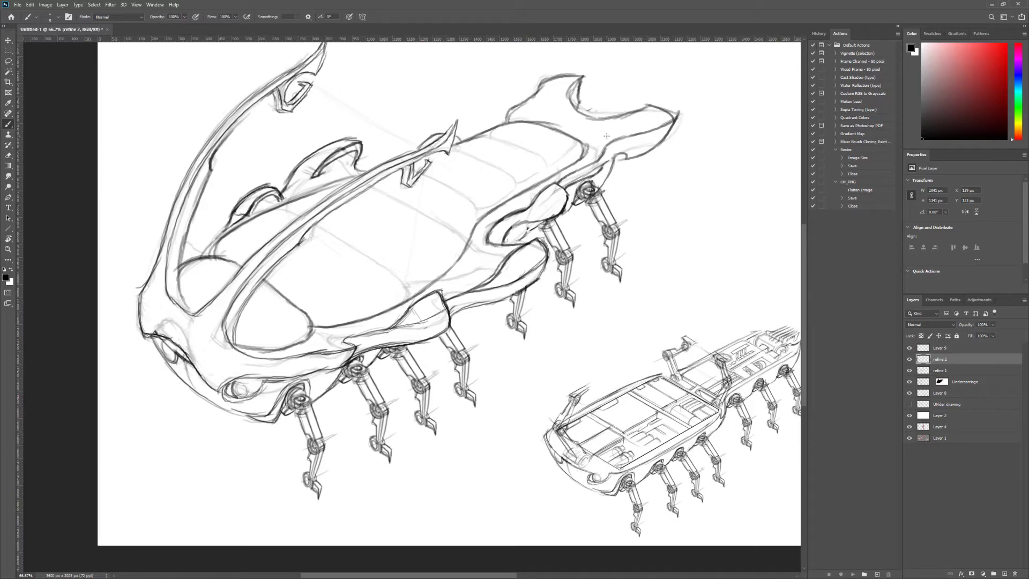
- Erase faint stray strokes and hide the refine 1 construction lines
key(e)
drag(413, 312, 441, 320)
click(910, 360)
- Scale the Undercarriage legs sketch up to about 108%
key(b)
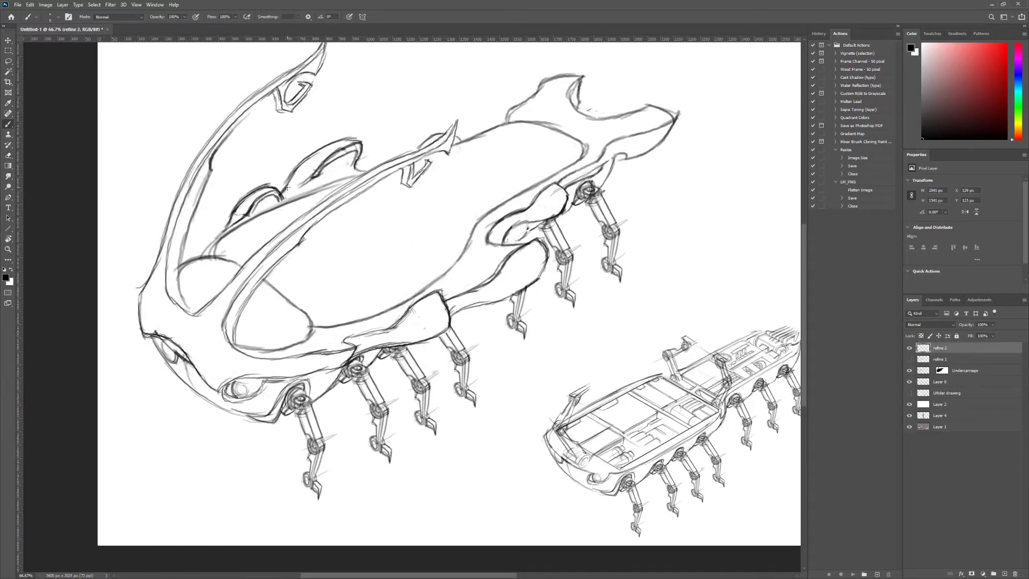
click(972, 369)
key(ctrl+t)
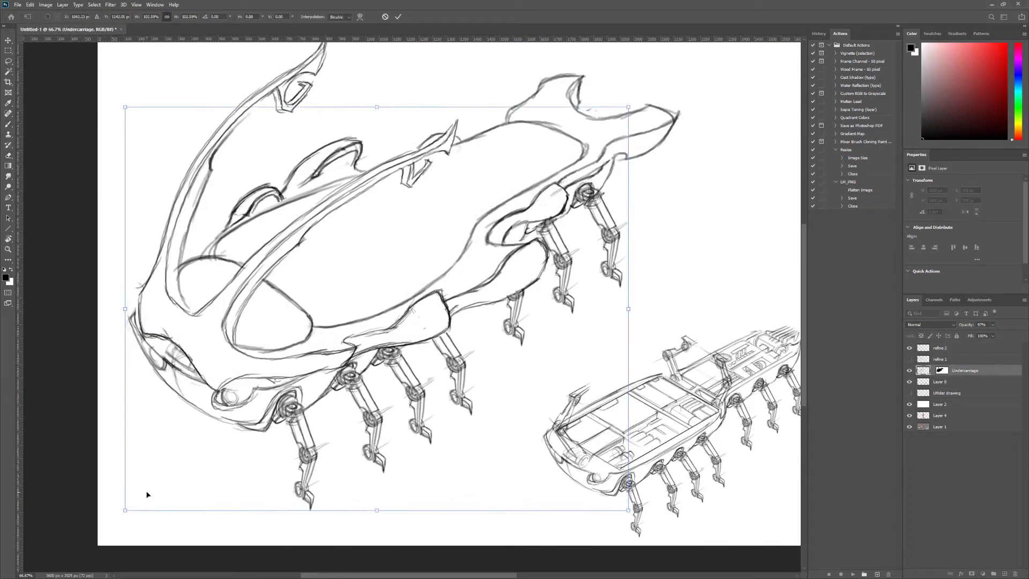
drag(631, 98, 653, 87)
key(Return)
- Add a short stroke at the left tip and mask out hatching near the eye on Undercarriage's mask
drag(118, 351, 127, 337)
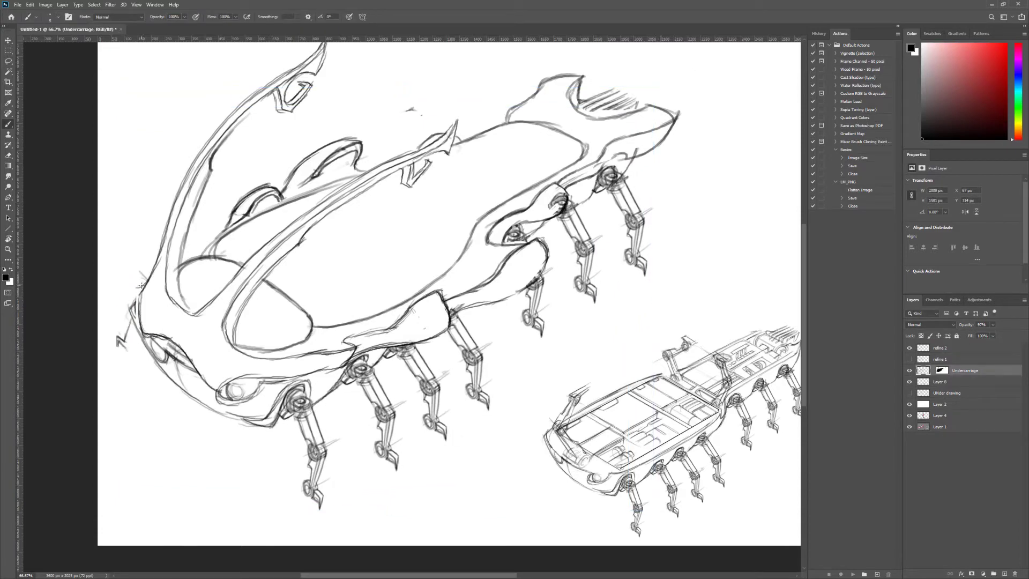
click(941, 370)
drag(616, 107, 578, 116)
drag(560, 195, 509, 237)
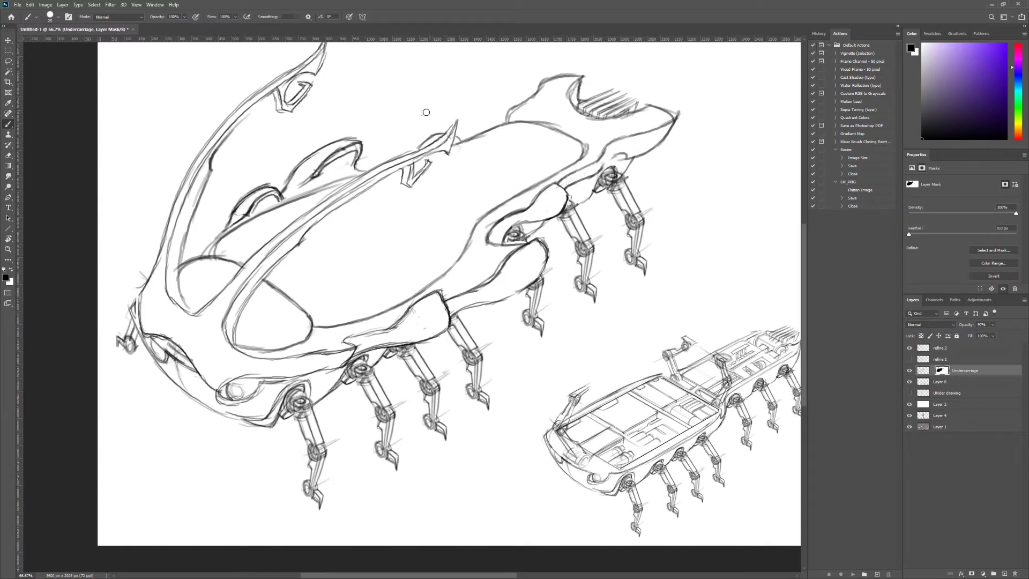
- Compare with Undercarriage hidden, then darken the nose and lower front contour on the layer itself
click(908, 371)
click(909, 370)
click(923, 370)
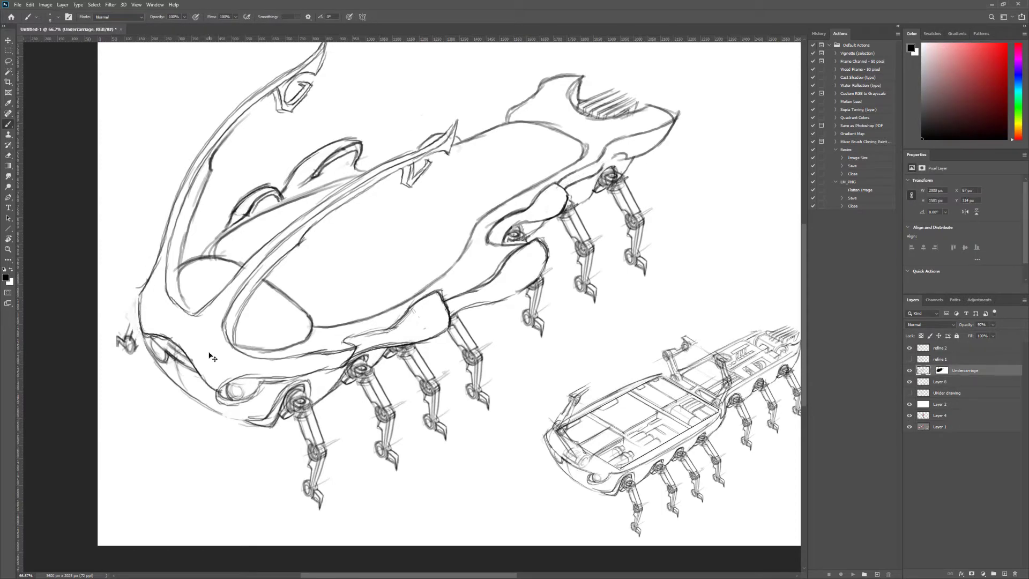
mouse_move(155, 338)
mouse_down()
mouse_move(185, 389)
mouse_move(197, 376)
mouse_move(244, 407)
mouse_up()
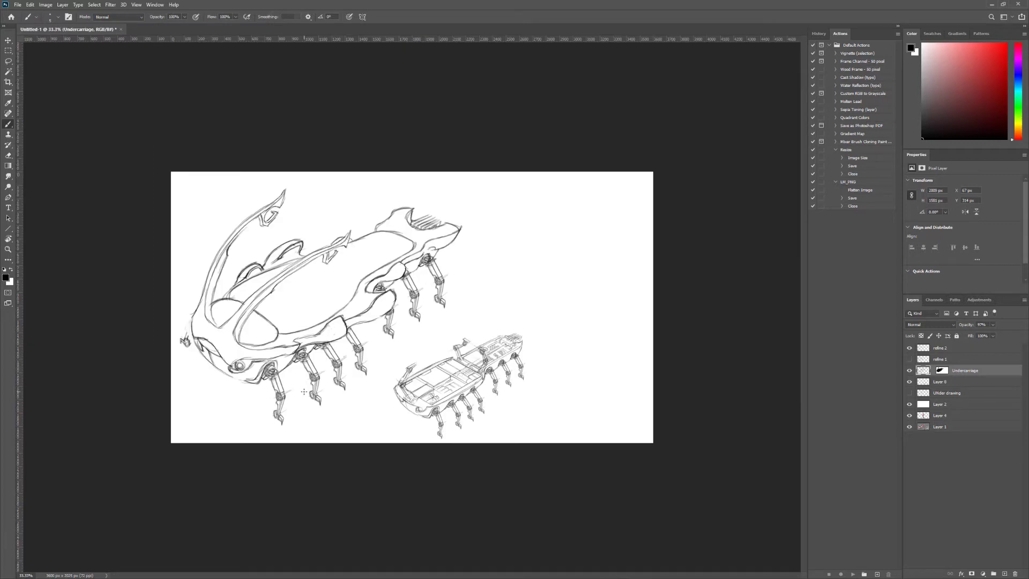
- Erase construction lines on the front leg, its joint and the lower foot
key(ctrl+plus)
key(ctrl+plus)
key(ctrl+plus)
key(ctrl+plus)
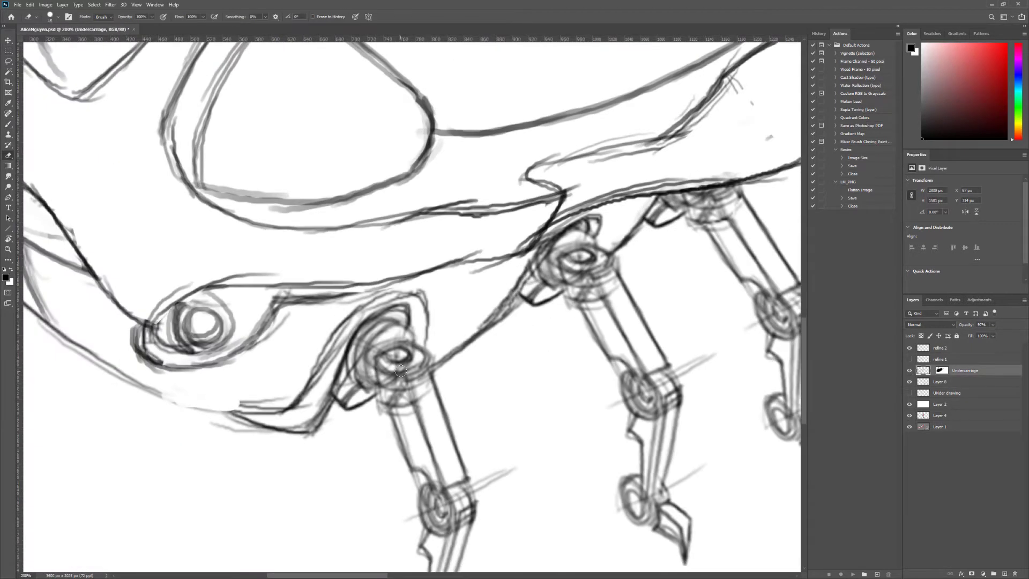
mouse_move(385, 354)
mouse_down()
mouse_move(424, 375)
mouse_move(413, 429)
mouse_up()
mouse_move(412, 386)
mouse_down()
mouse_move(431, 401)
mouse_move(386, 364)
mouse_move(375, 332)
mouse_move(343, 391)
mouse_move(418, 434)
mouse_up()
scroll(429, 373, down, 5)
drag(477, 363, 512, 347)
drag(423, 392, 407, 400)
drag(485, 465, 402, 485)
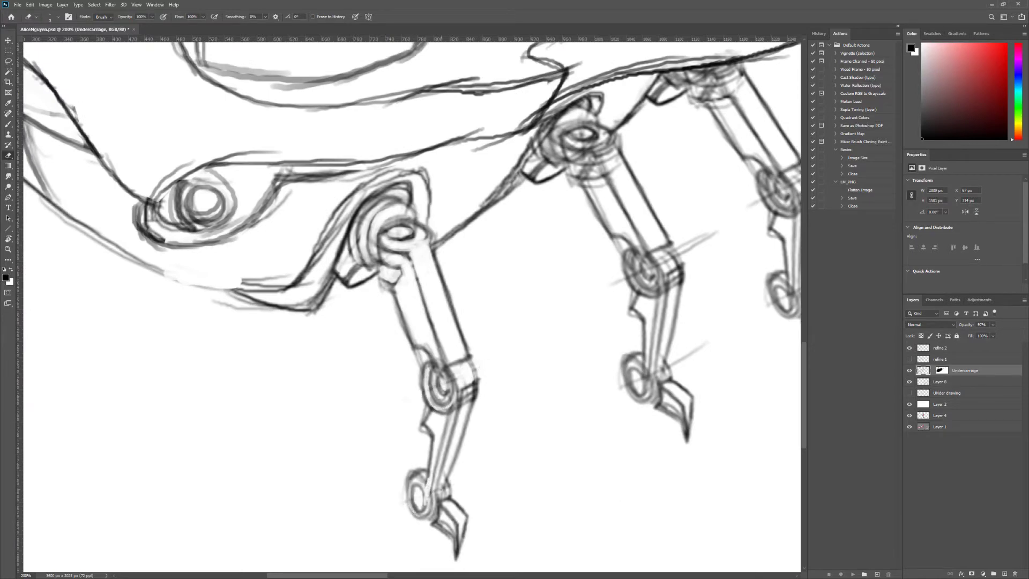
- Erase faint strokes around the upper leg joints, then review the whole drawing
drag(589, 173, 611, 187)
drag(713, 234, 700, 238)
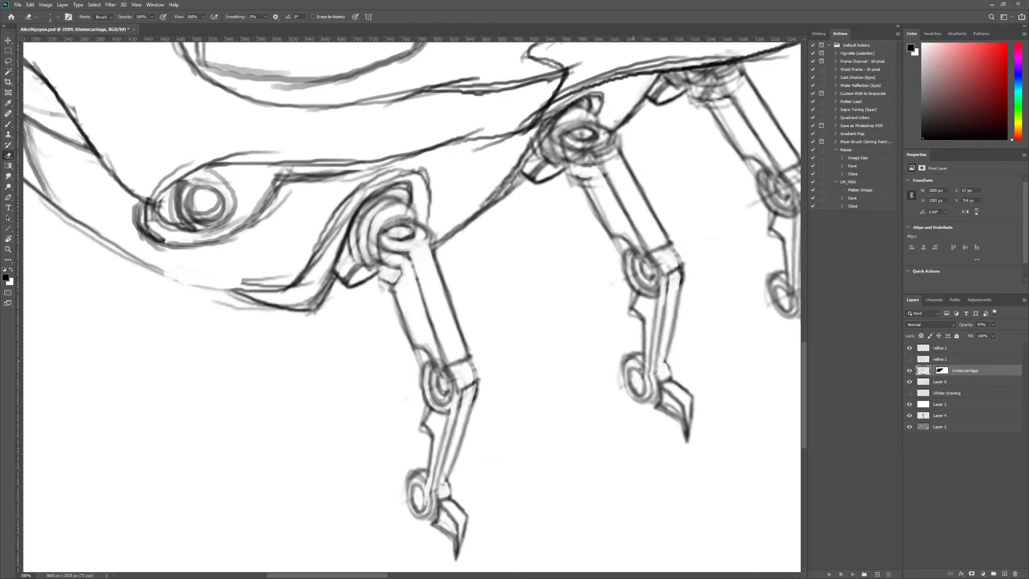
drag(693, 293, 636, 350)
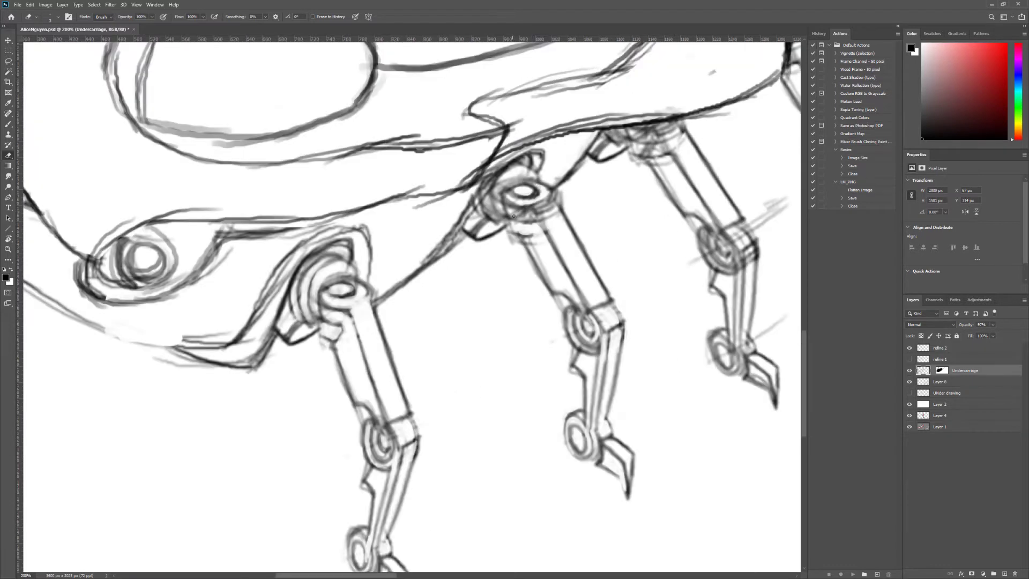
drag(650, 150, 680, 147)
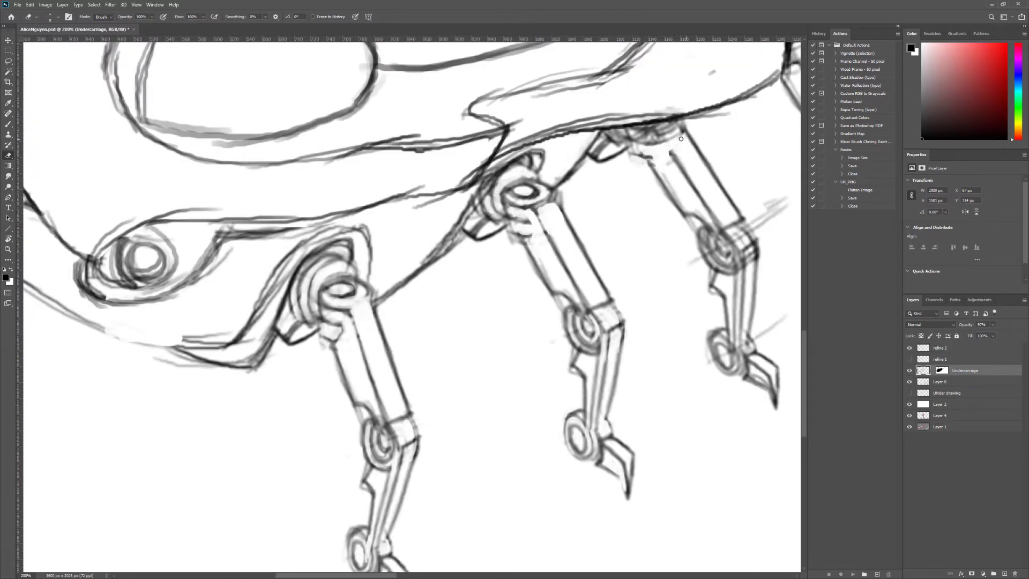
drag(750, 225, 780, 204)
drag(693, 260, 720, 241)
key(ctrl+0)
key(ctrl+1)
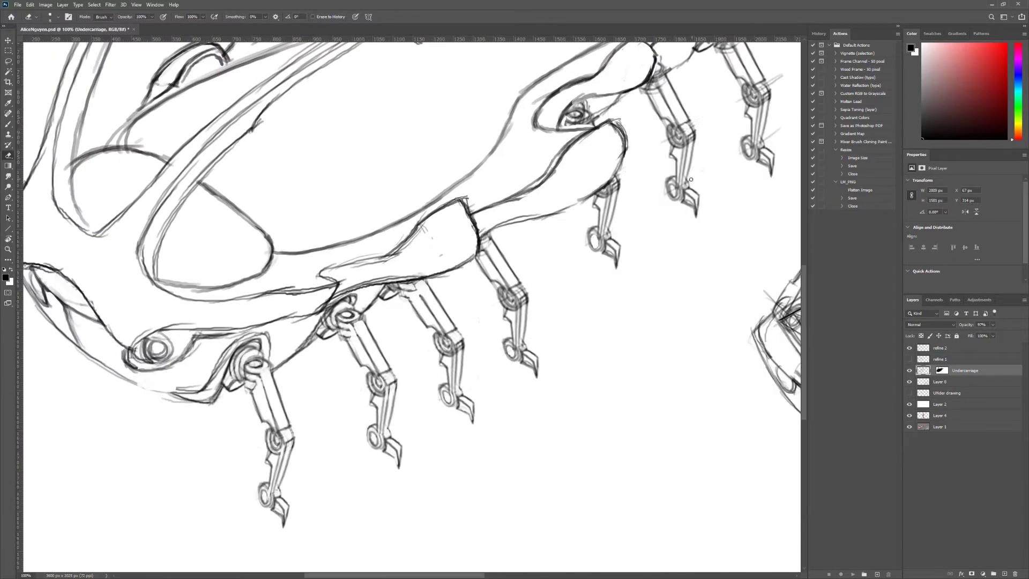
key(ctrl+minus)
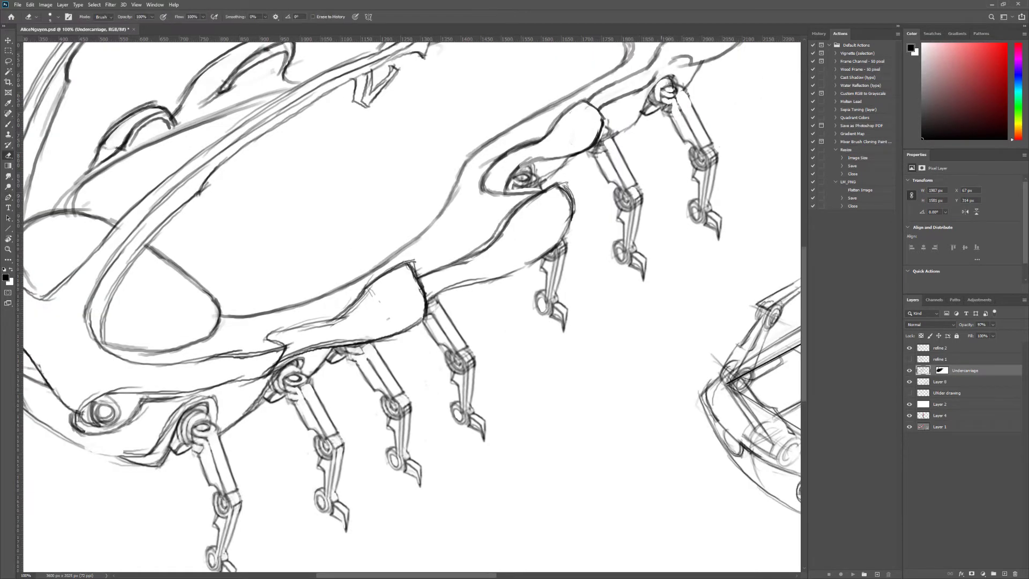
- On the refine 2 layer, redraw the head outline and lines near the front legs
key(ctrl+minus)
click(938, 348)
key(b)
key(F5)
key(ctrl+1)
drag(177, 375, 488, 279)
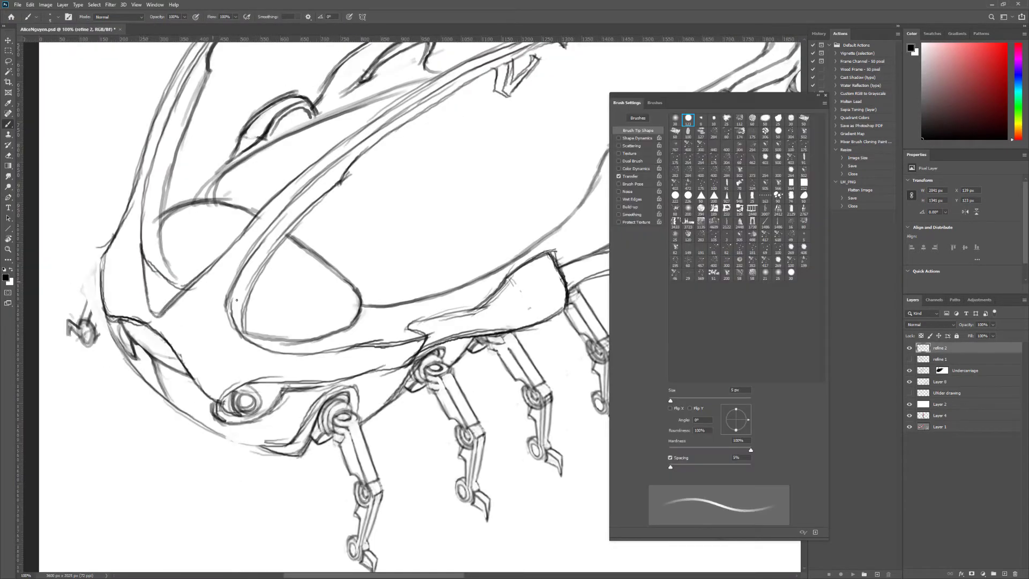
drag(118, 251, 131, 267)
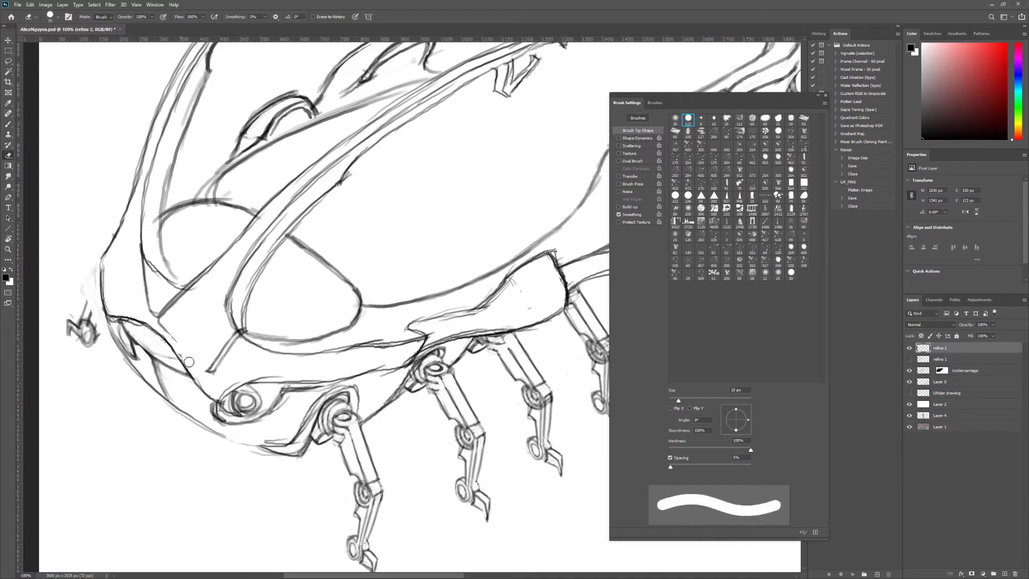
mouse_move(220, 369)
mouse_down()
mouse_move(251, 386)
mouse_move(315, 252)
mouse_move(406, 234)
mouse_up()
- Erase part of the inner leg line on Undercarriage with a 6 px then 4 px eraser
key(e)
key(alt+[)
key(alt+[)
key(bracketleft)
key(bracketleft)
key(bracketleft)
drag(466, 167, 477, 199)
key(bracketleft)
key(bracketleft)
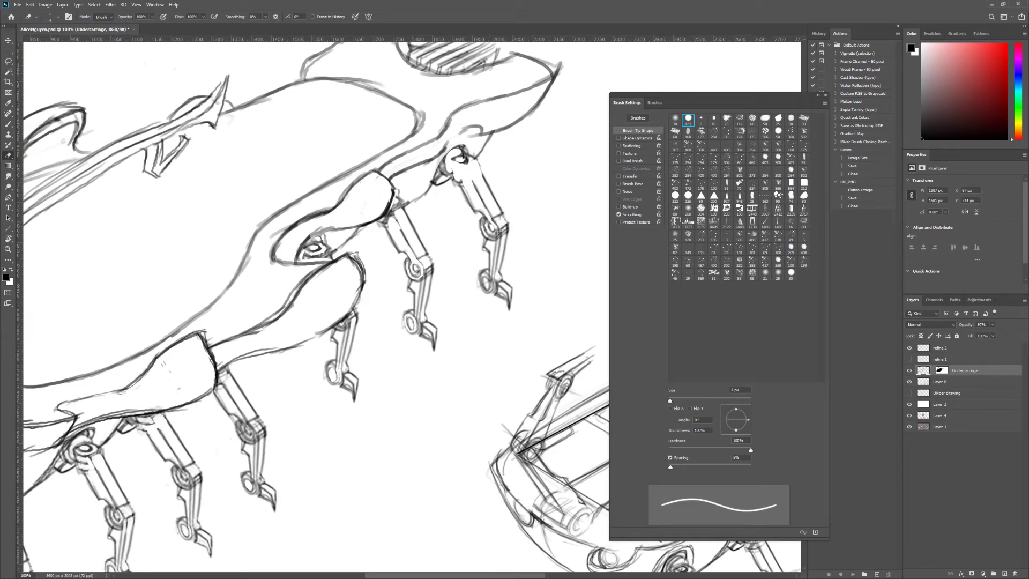
- Sketch light lines along the upper tooth curve on refine 2
key(b)
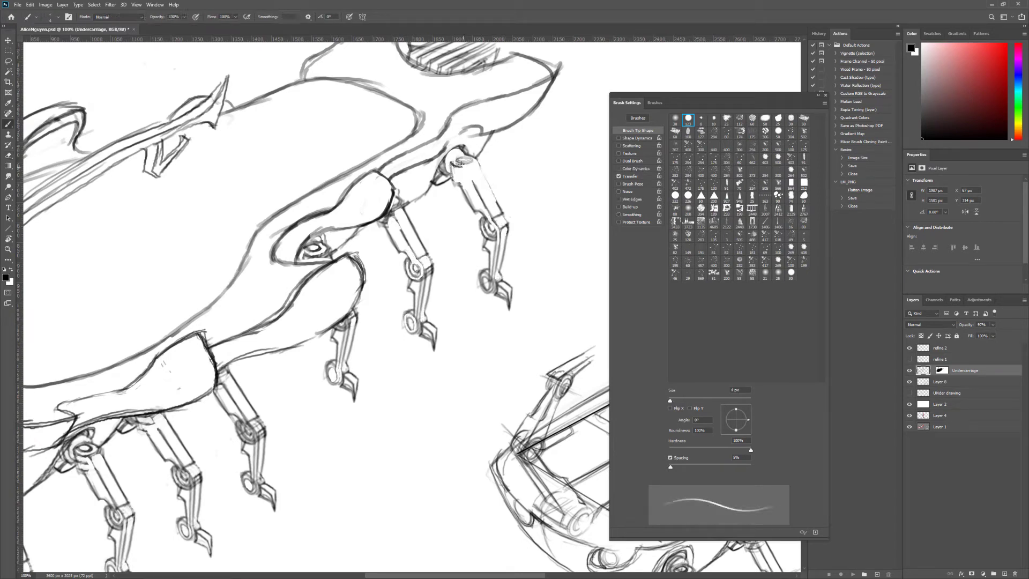
key(ctrl+minus)
key(ctrl+minus)
key(alt+bracketright)
key(alt+bracketright)
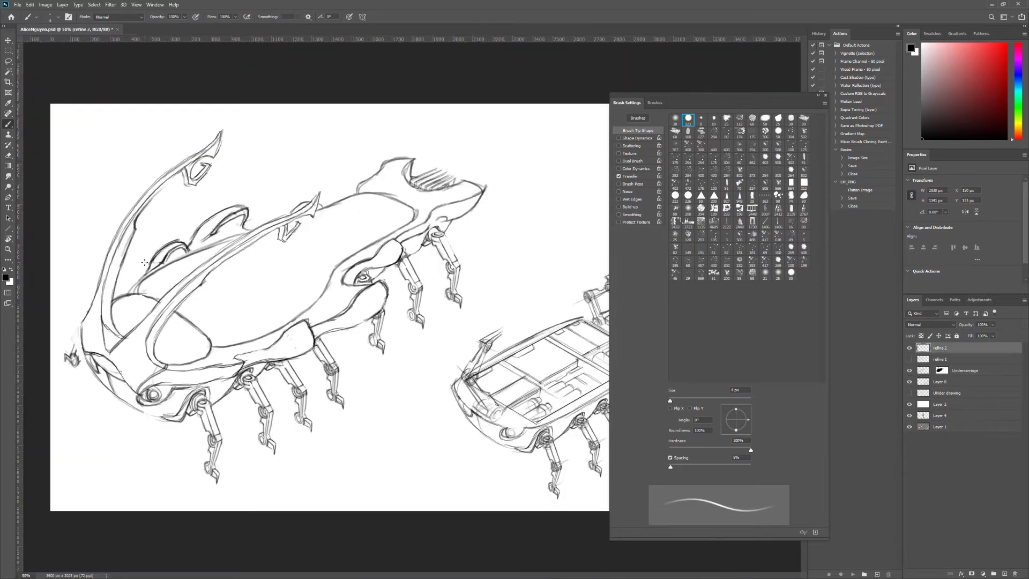
key(ctrl+plus)
key(ctrl+plus)
drag(492, 312, 473, 201)
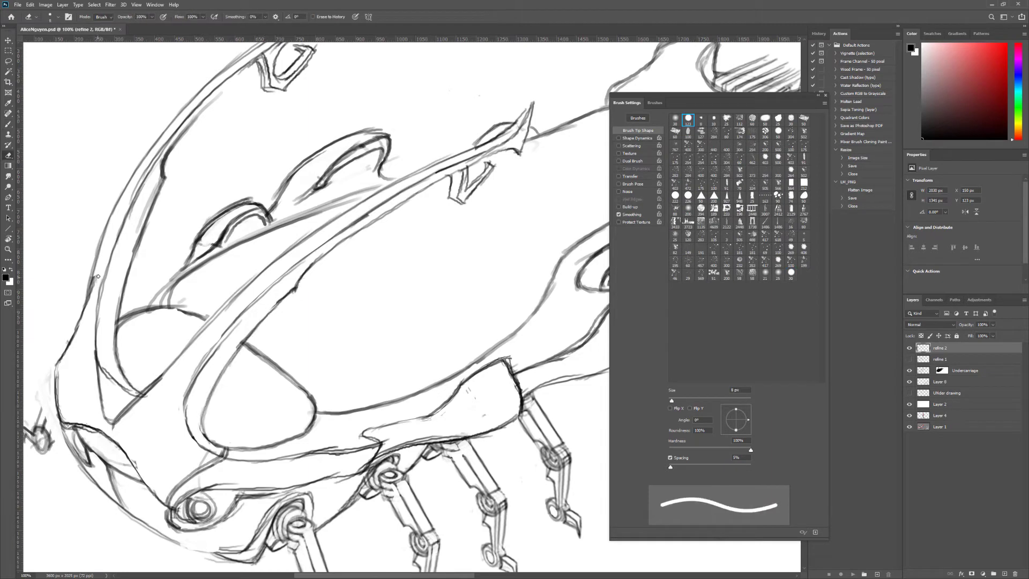
mouse_move(288, 205)
mouse_down()
mouse_move(310, 188)
mouse_move(375, 184)
mouse_up()
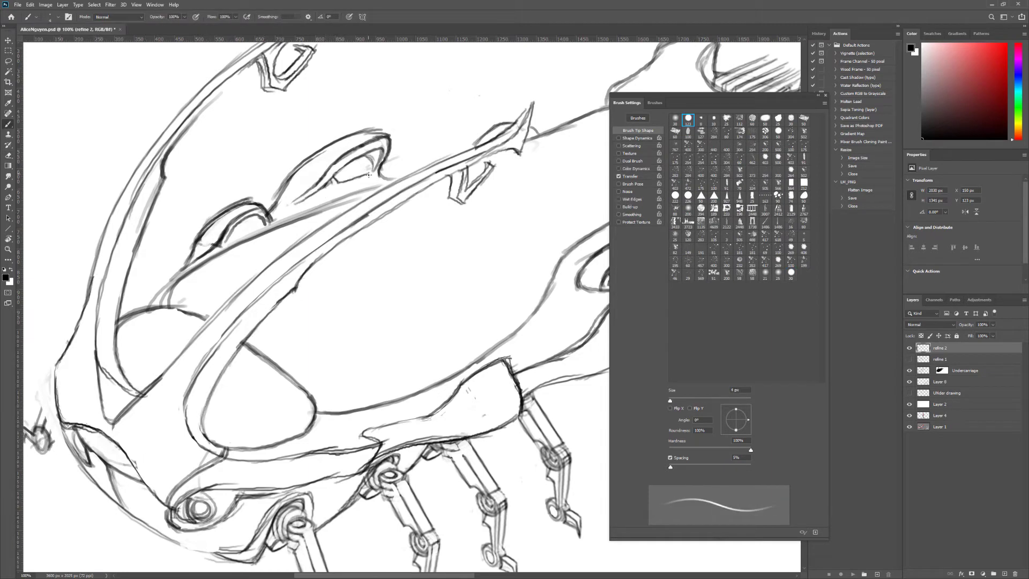
- Rework the upper eye outline and the strokes around the head and legs
key(e)
mouse_move(188, 263)
mouse_down()
mouse_move(252, 198)
mouse_move(251, 209)
mouse_up()
key(b)
drag(160, 289, 263, 206)
key(e)
mouse_move(321, 153)
mouse_down()
mouse_move(262, 209)
mouse_move(274, 225)
mouse_move(303, 201)
mouse_up()
key(b)
scroll(289, 203, down, 2)
drag(225, 375, 359, 305)
key(e)
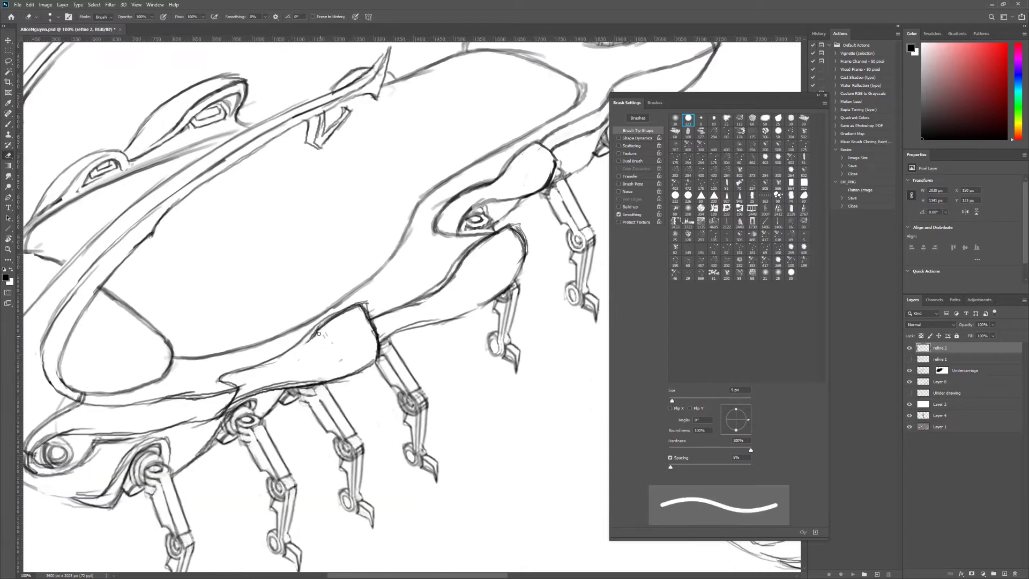
drag(273, 364, 375, 310)
- Delete an unused sketch layer
scroll(311, 350, up, 2)
scroll(312, 349, down, 2)
scroll(451, 231, up, 2)
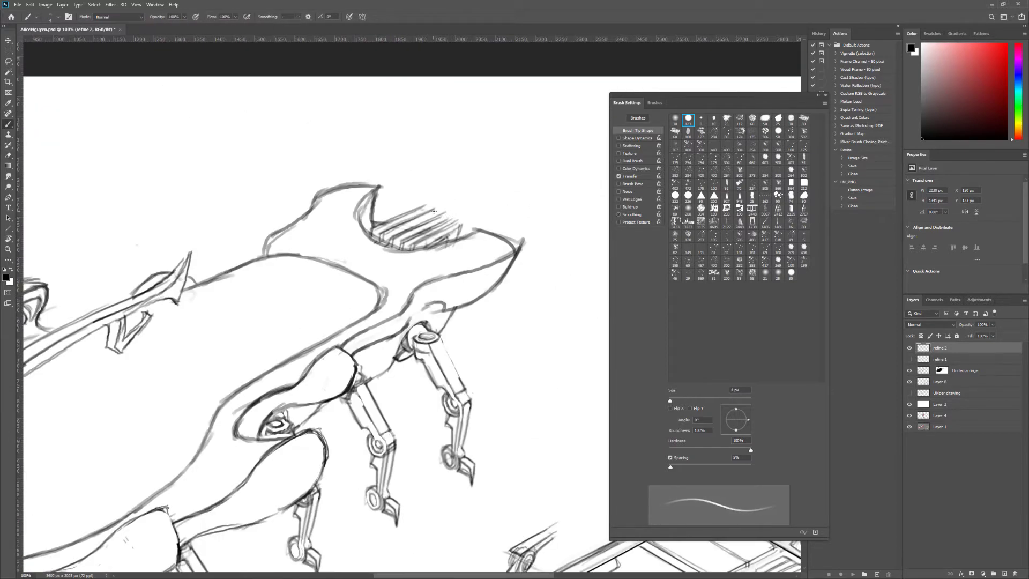
scroll(504, 302, down, 2)
key(Delete)
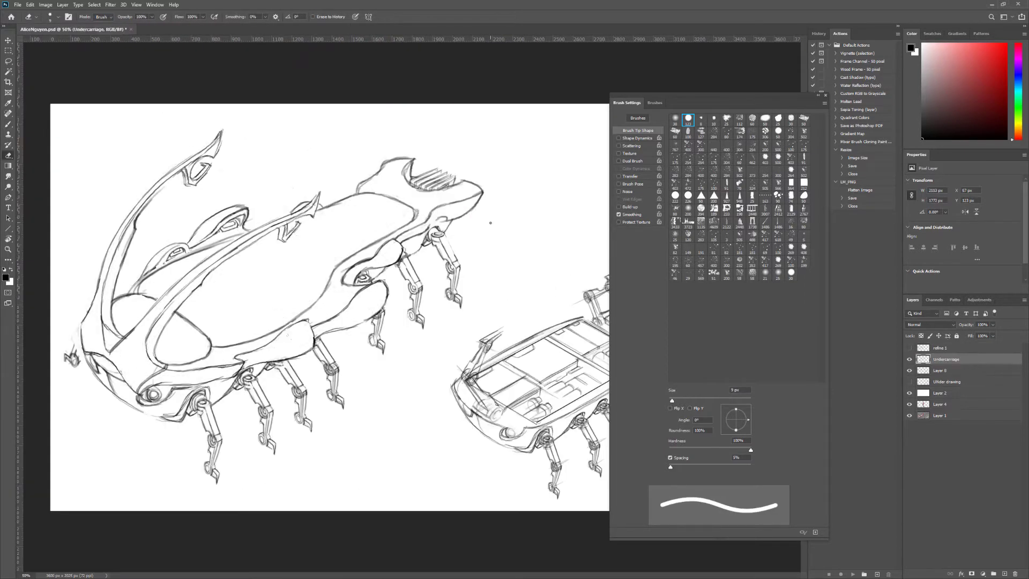
scroll(73, 256, up, 2)
- Touch up the leg lines, undoing a stray short stroke at the lower left
key(b)
drag(171, 353, 75, 260)
scroll(73, 255, down, 2)
key(e)
scroll(413, 311, up, 2)
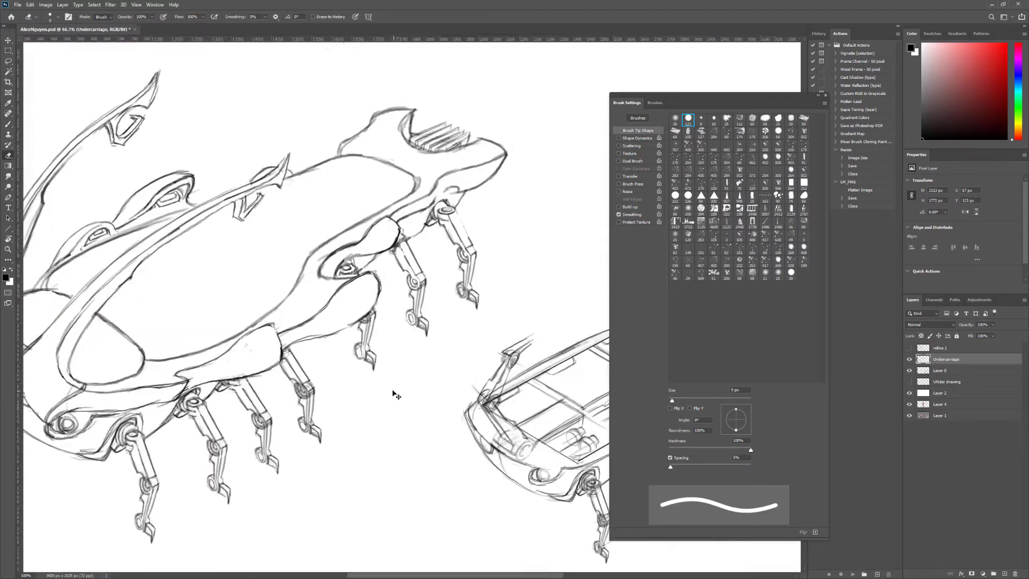
key(b)
scroll(403, 313, down, 2)
scroll(53, 442, up, 2)
drag(86, 265, 105, 222)
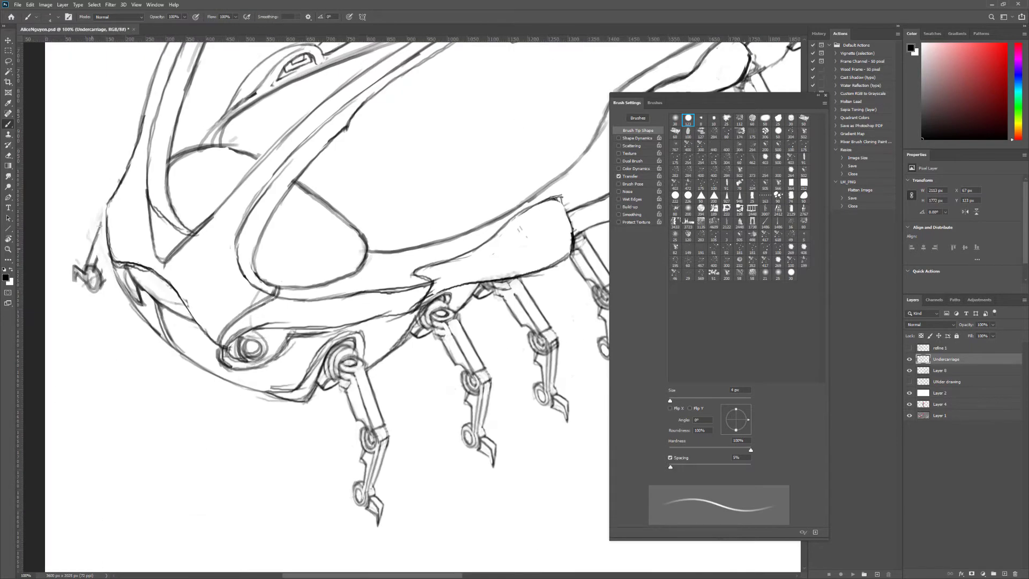
key(ctrl+z)
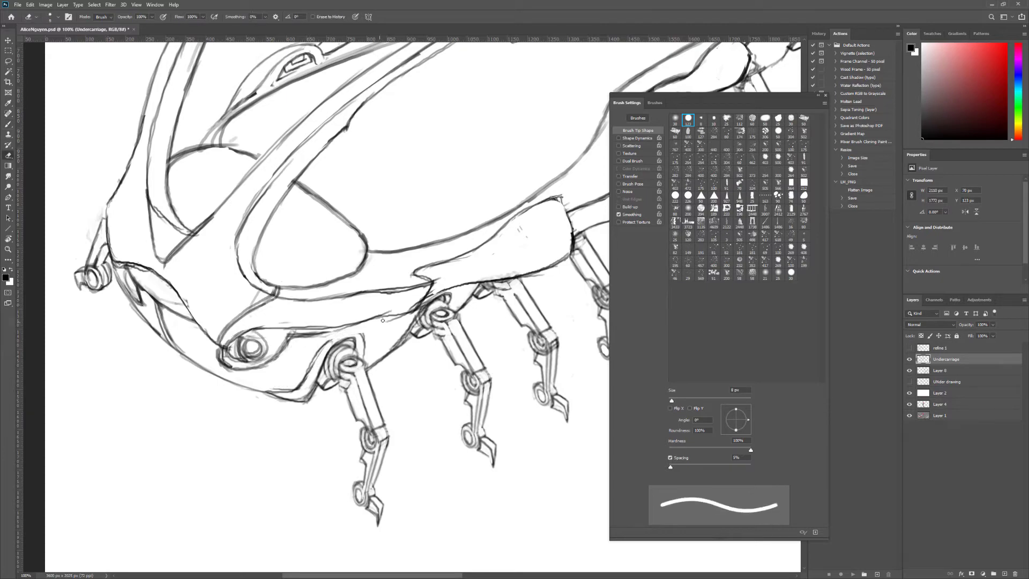
- Lighten the fin lines and add new Layer 9 above Undercarriage
key(e)
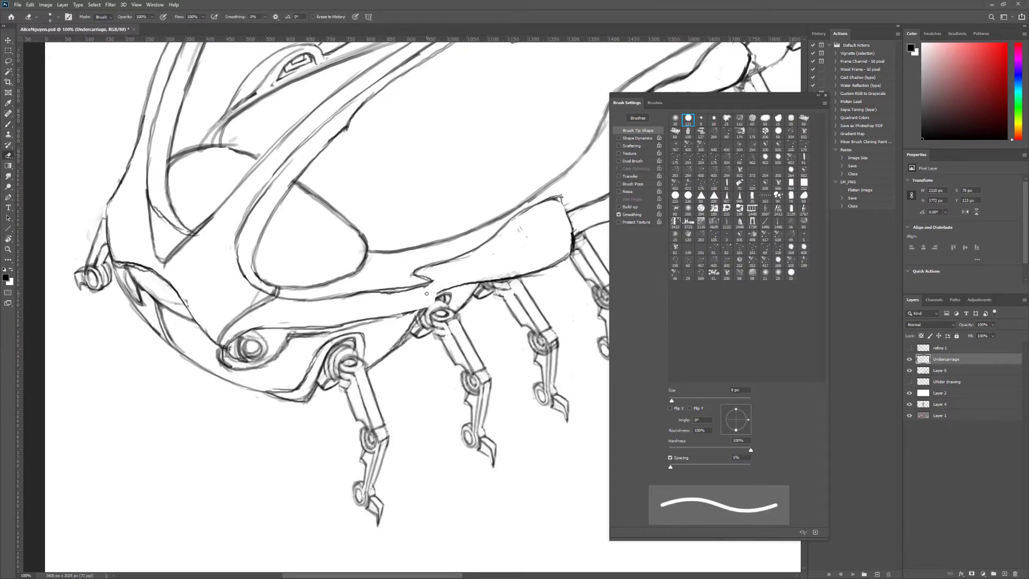
key(h)
mouse_move(427, 293)
mouse_down()
mouse_move(443, 404)
mouse_move(419, 227)
mouse_move(482, 228)
mouse_up()
key(b)
mouse_move(296, 274)
mouse_down()
mouse_move(360, 244)
mouse_move(343, 126)
mouse_up()
key(h)
key(ctrl+shift+alt+n)
- Undo the stray stroke and draw a rounded tag hanging from the chain
key(ctrl+z)
drag(340, 172, 336, 135)
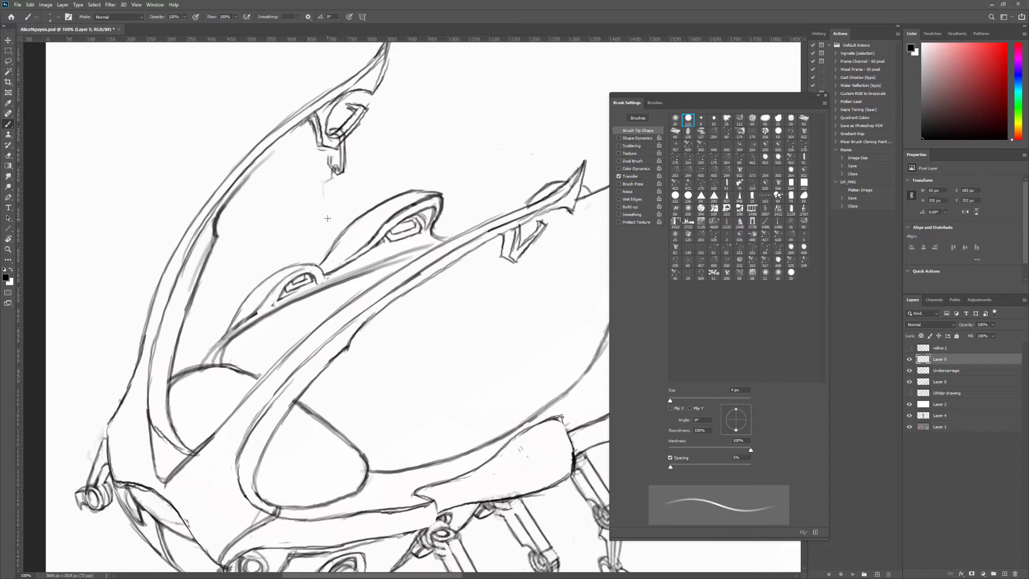
drag(339, 174, 359, 242)
drag(327, 174, 323, 202)
- Redraw the hook's left stroke on the Undercarriage layer
key(alt+[)
key(e)
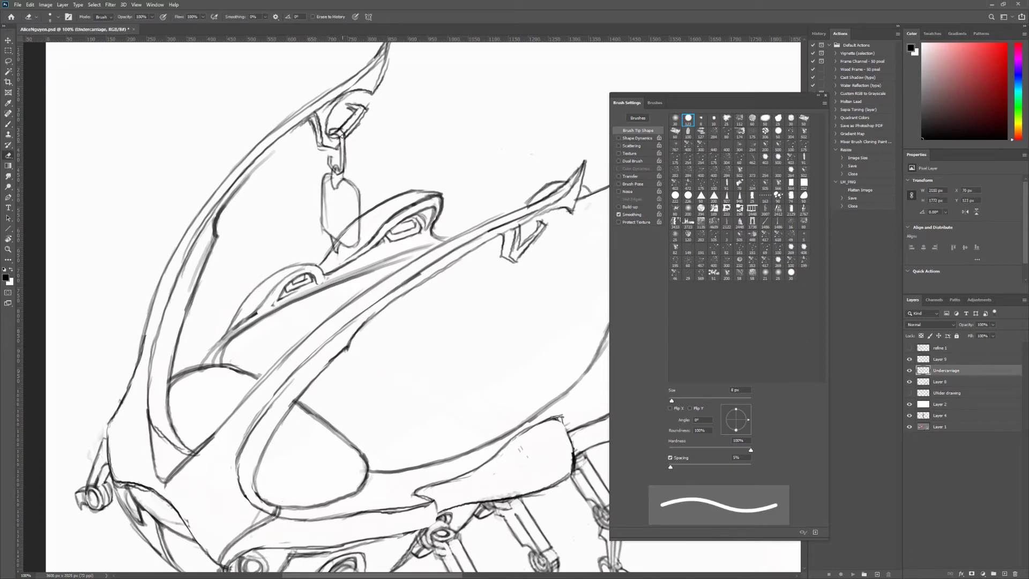
key(b)
scroll(344, 109, up, 3)
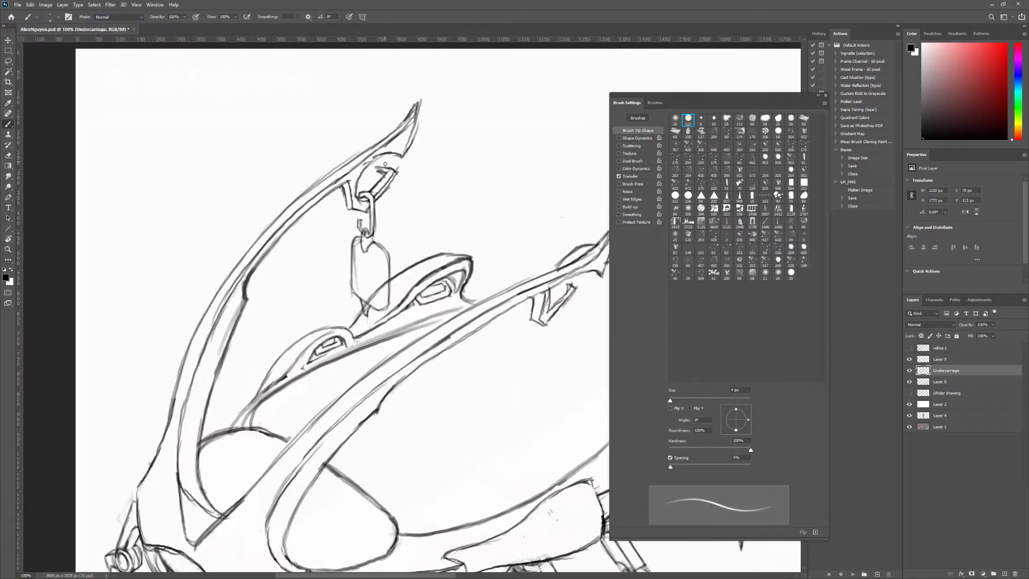
drag(481, 315, 473, 347)
- Erase stray lines on the hanging tag and review the whole sketch
key(e)
mouse_move(291, 316)
mouse_down()
mouse_move(290, 267)
mouse_move(310, 310)
mouse_up()
key(b)
key(e)
key(ctrl+minus)
key(ctrl+minus)
scroll(309, 325, up, 3)
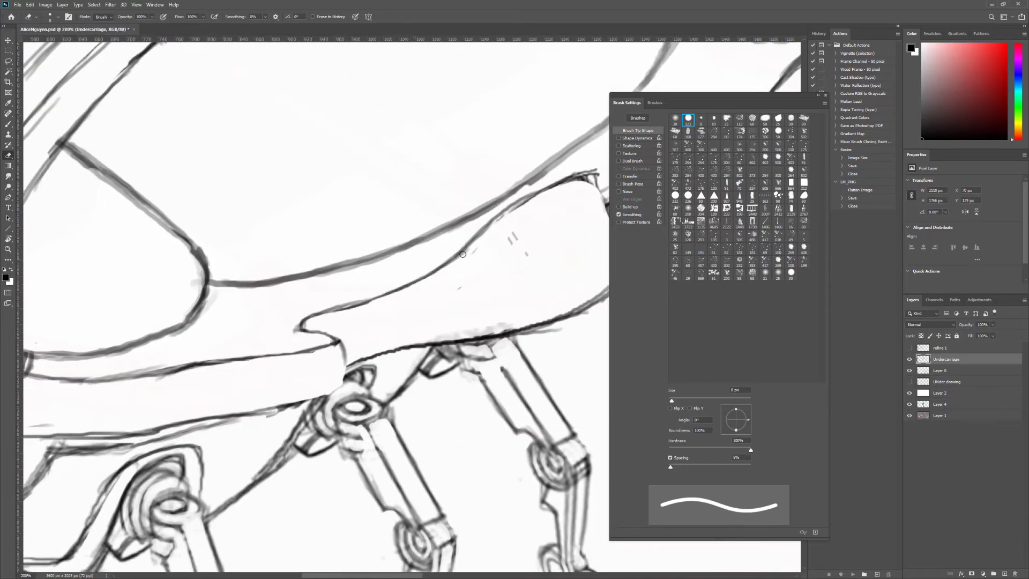
scroll(454, 399, down, 4)
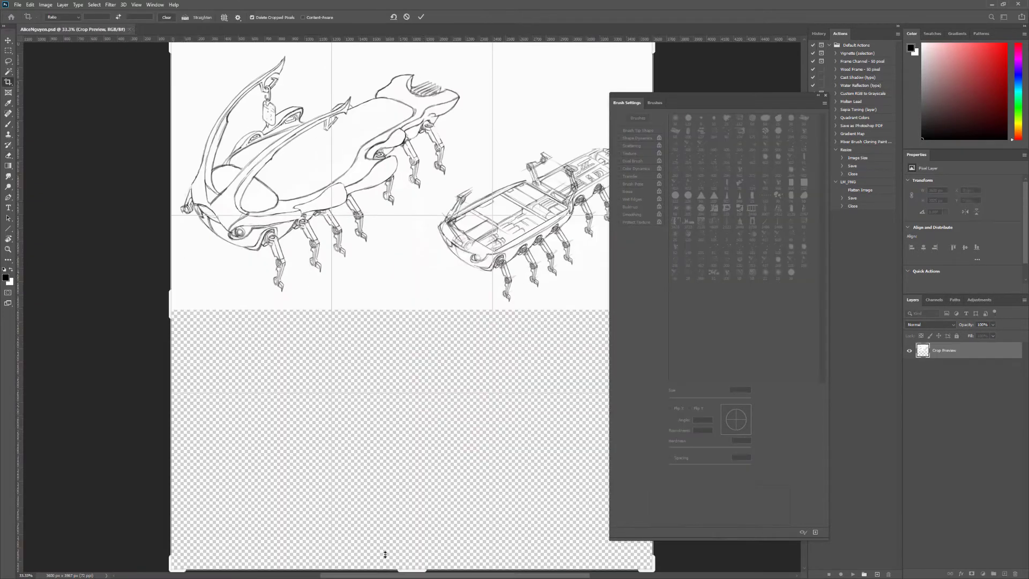
- Move the presentation board into the lower half and widen the canvas to 4112 px
drag(411, 339, 415, 385)
key(ctrl+z)
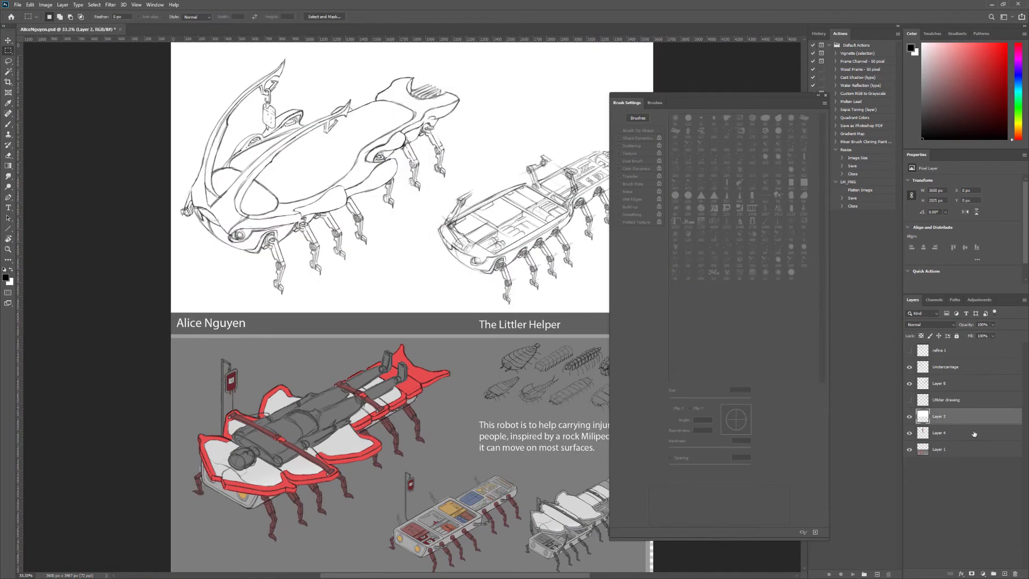
key(ctrl+minus)
key(ctrl+z)
key(ctrl+z)
key(ctrl+z)
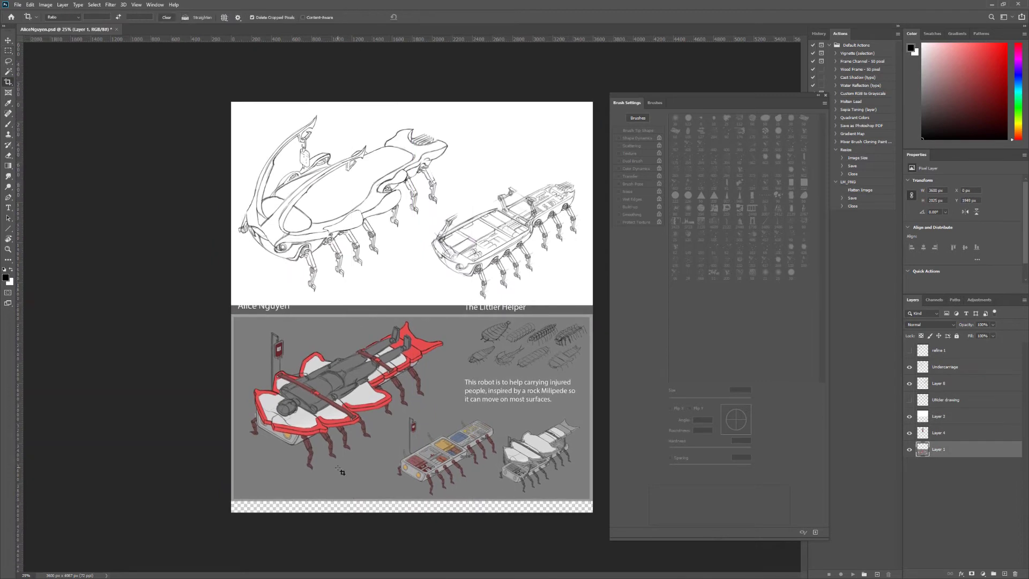
key(ctrl+d)
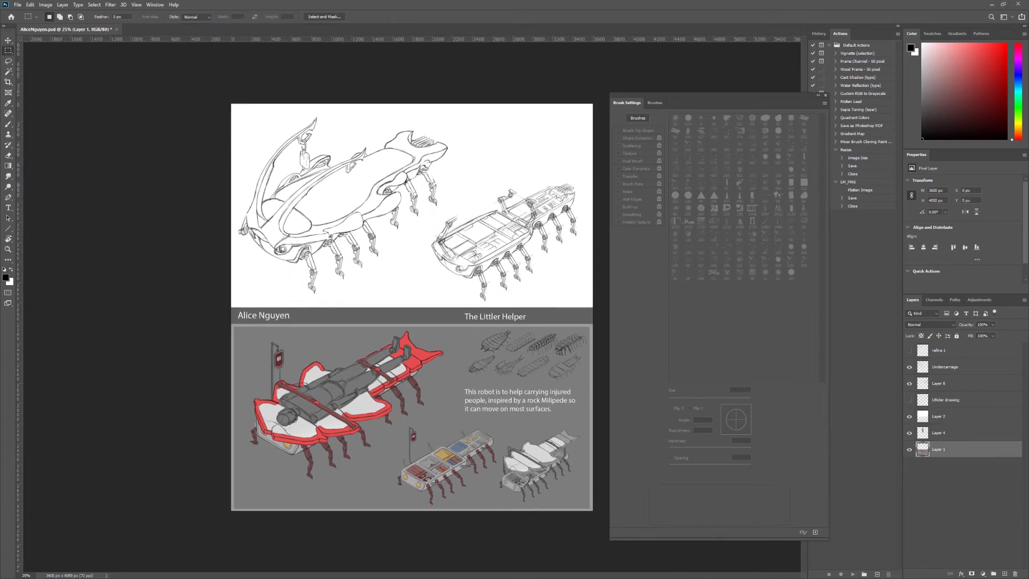
key(ctrl+shift+z)
key(ctrl+shift+z)
key(ctrl+shift+z)
key(ctrl+shift+z)
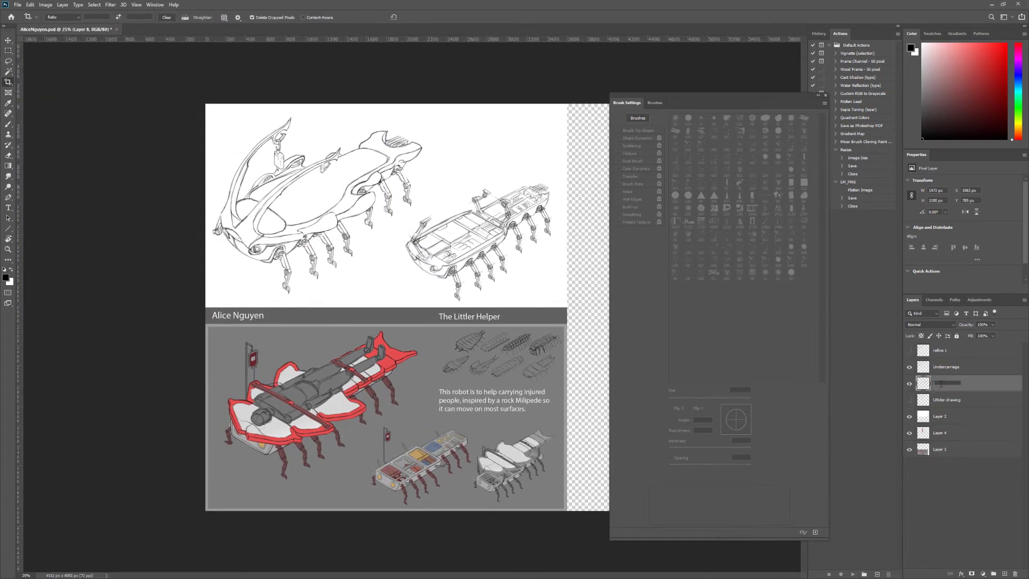
- Fill the top area with a grey gradient and enlarge the undercarriage sketch
key(ctrl+t)
click(821, 97)
key(ctrl+shift+z)
key(ctrl+shift+z)
key(g)
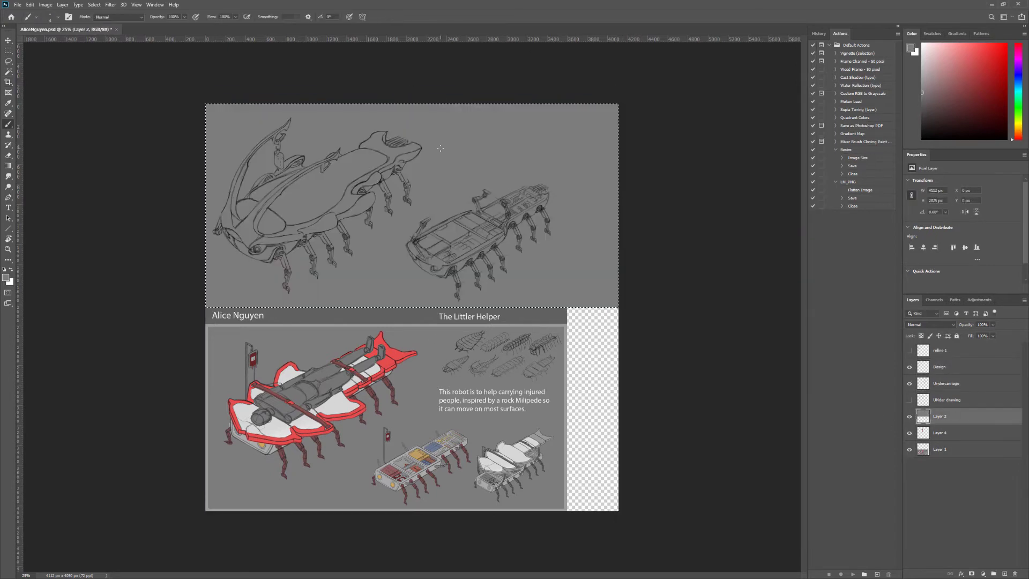
key(ctrl+shift+z)
key(ctrl+shift+z)
key(ctrl+shift+z)
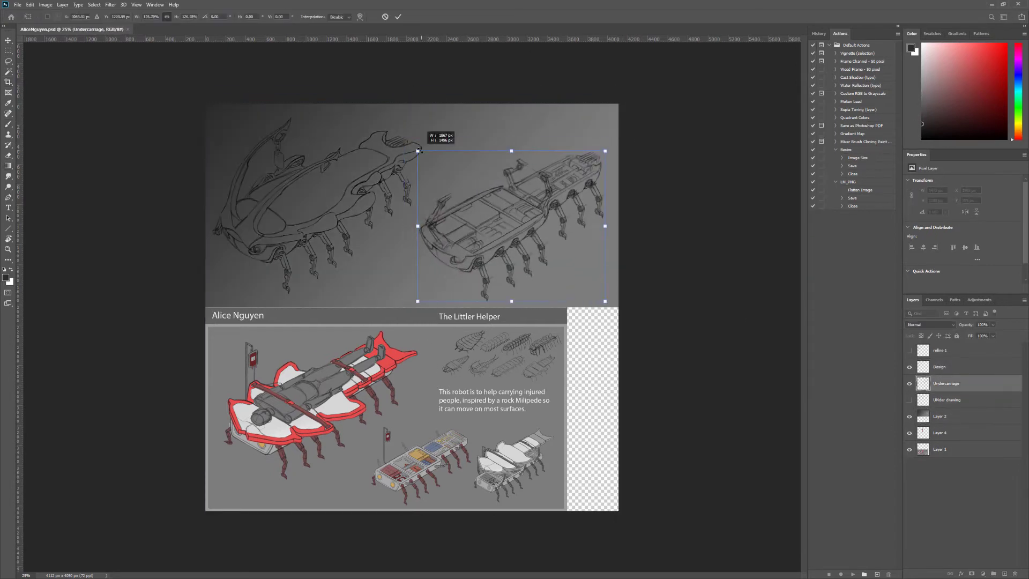
- Resize the canvas to 4609×4146 px, stretch the top background, and group sketch layers into Sketch
key(ctrl+shift+z)
key(ctrl+shift+z)
key(ctrl+shift+z)
key(ctrl+shift+z)
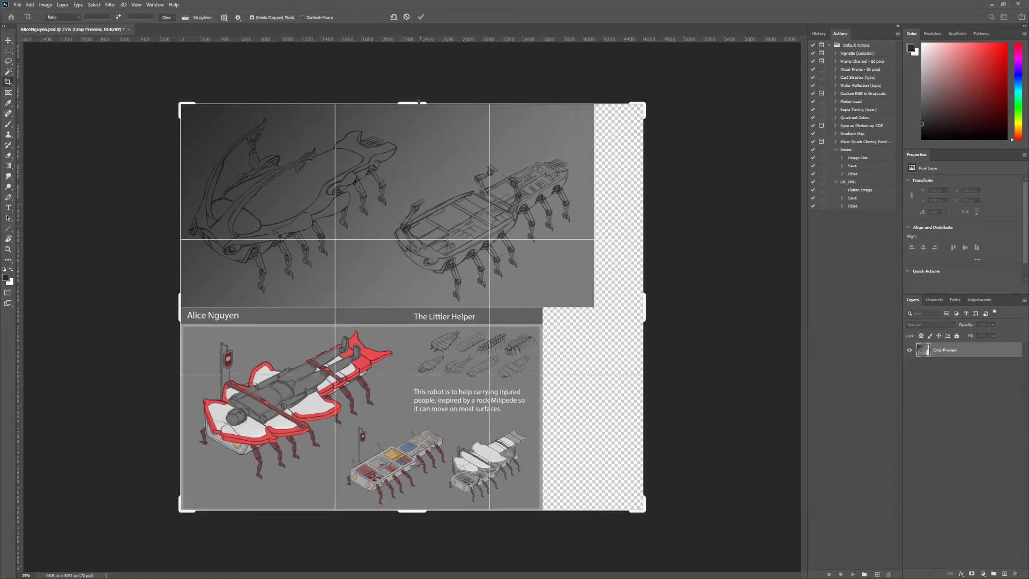
key(ctrl+t)
key(ctrl+shift+z)
key(m)
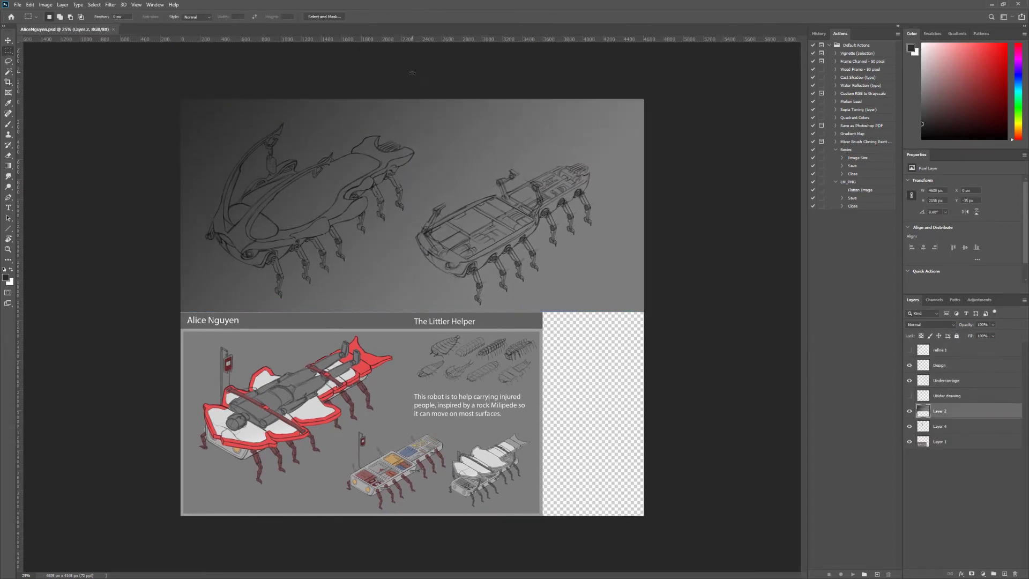
key(ctrl+shift+z)
key(ctrl+shift+z)
key(ctrl+shift+z)
key(ctrl+shift+z)
- Select the robot interior with Magic Wand, lasso in the arm and horn, and fill grey
scroll(276, 179, up, 3)
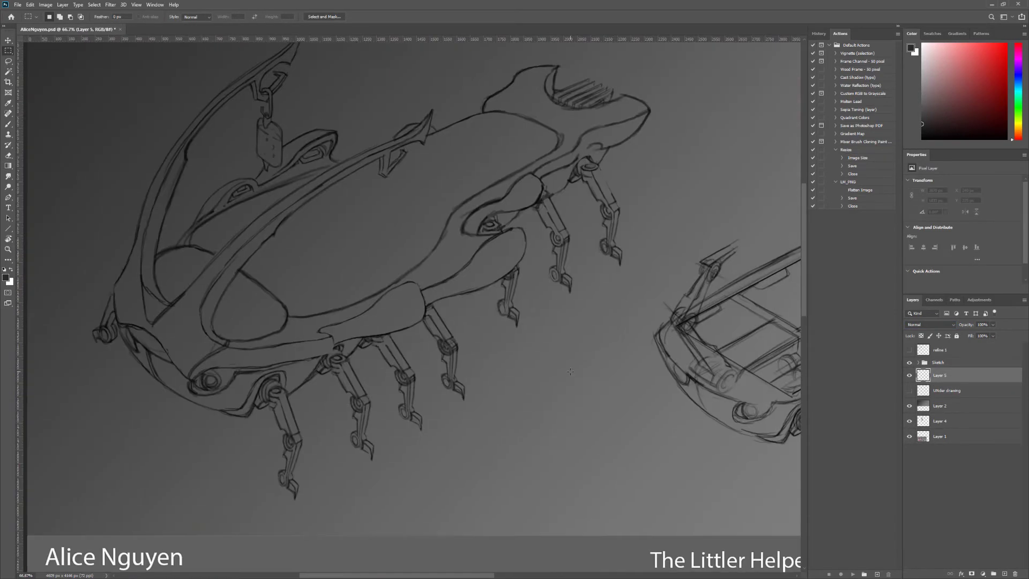
key(w)
key(l)
key(ctrl+shift+z)
key(ctrl+shift+z)
key(ctrl+shift+z)
key(ctrl+shift+z)
key(ctrl+shift+z)
key(ctrl+shift+z)
key(ctrl+shift+z)
key(ctrl+shift+z)
key(ctrl+shift+z)
key(ctrl+shift+z)
key(ctrl+shift+z)
key(ctrl+shift+z)
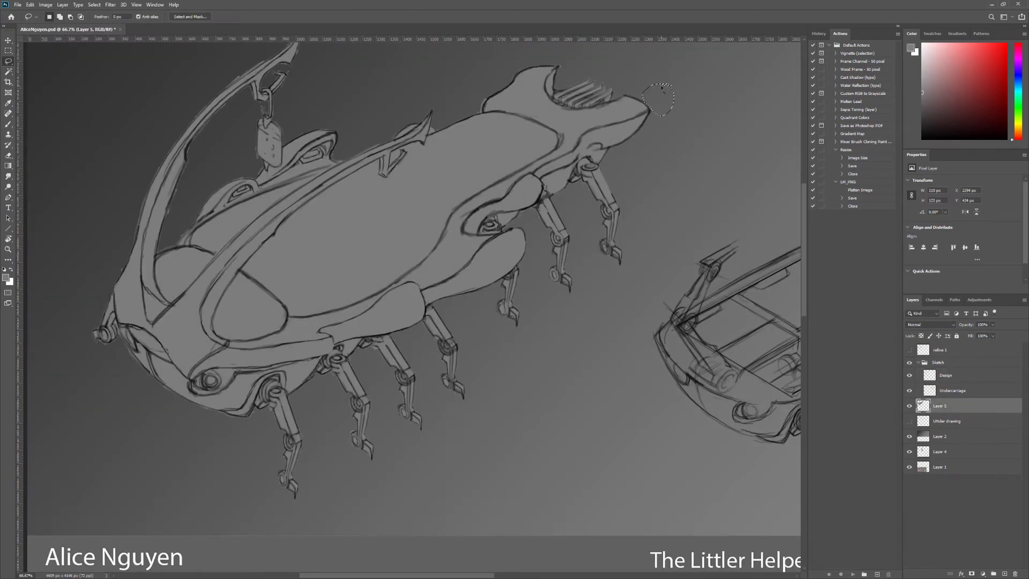
key(ctrl+plus)
mouse_move(382, 90)
mouse_down()
mouse_move(436, 213)
mouse_move(459, 228)
mouse_up()
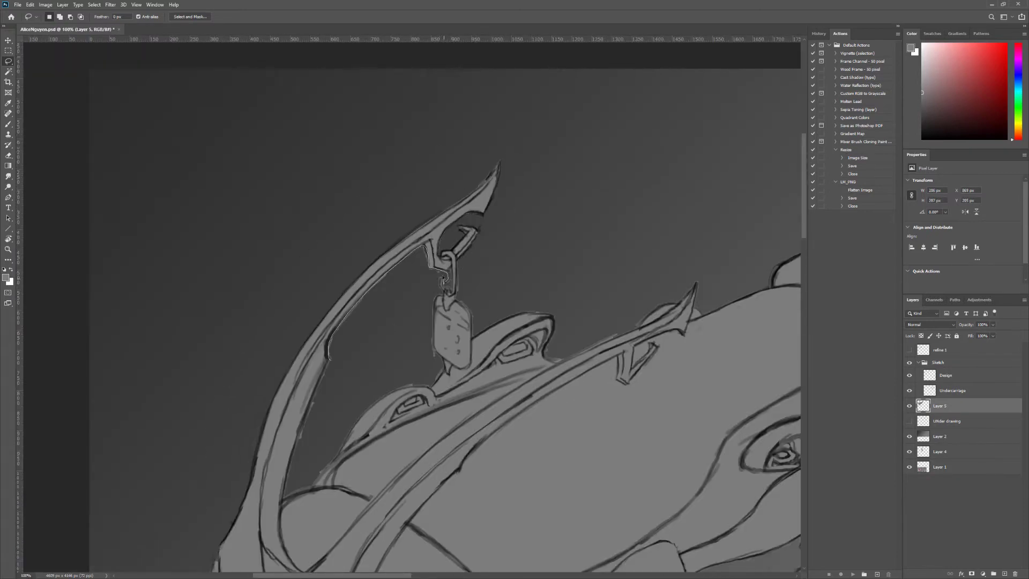
key(ctrl+d)
- Lasso-trace the belly and lower outline to complete the grey silhouette
scroll(481, 238, down, 2)
scroll(482, 238, right, 2)
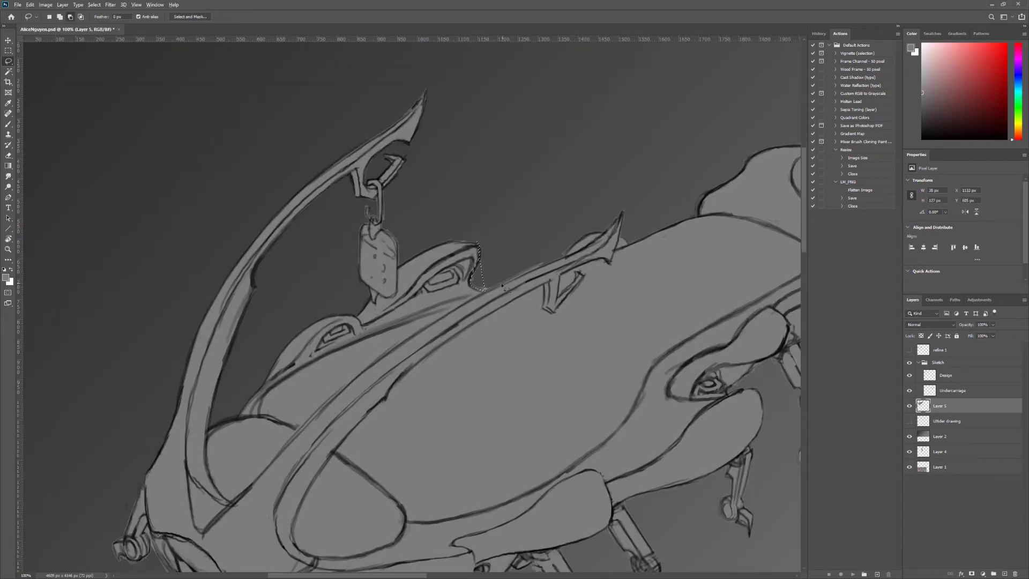
scroll(506, 379, down, 3)
scroll(507, 379, right, 1)
drag(229, 537, 300, 549)
scroll(322, 428, down, 5)
scroll(322, 428, right, 1)
drag(367, 293, 337, 320)
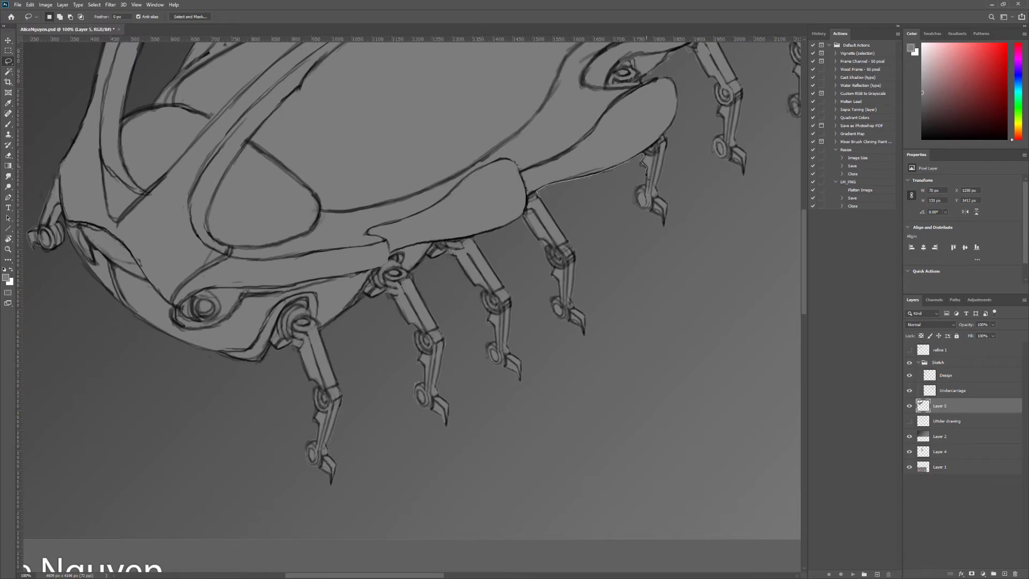
scroll(542, 246, up, 3)
scroll(541, 246, right, 4)
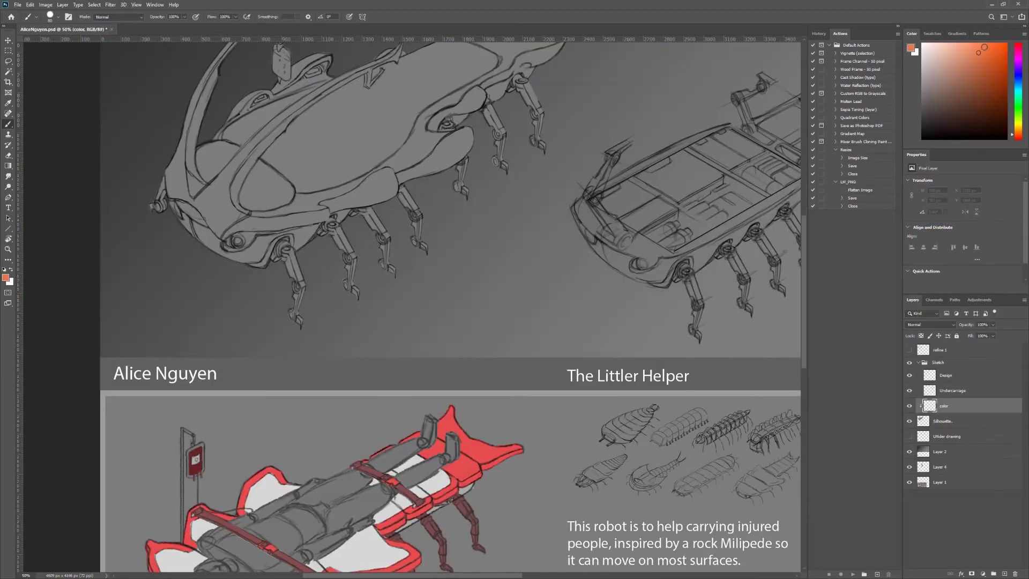
- Paint the horn, frame, lower body and upper stripe orange with a hard round brush, then lasso the lower edge for cleanup
key(F5)
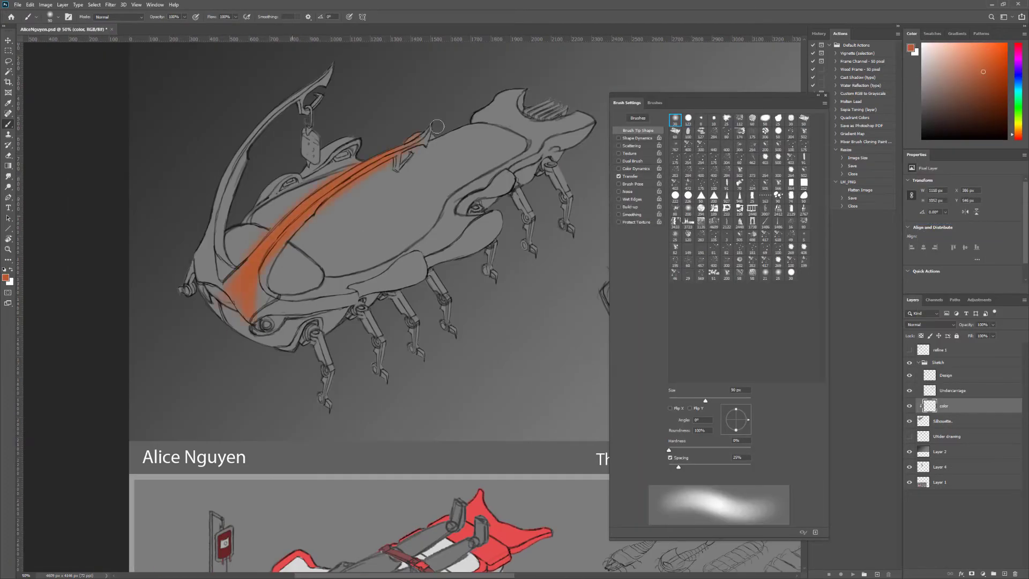
mouse_move(437, 126)
mouse_down()
mouse_move(225, 231)
mouse_move(263, 300)
mouse_up()
click(688, 118)
mouse_move(204, 258)
mouse_down()
mouse_move(408, 277)
mouse_move(584, 105)
mouse_up()
drag(349, 145, 245, 216)
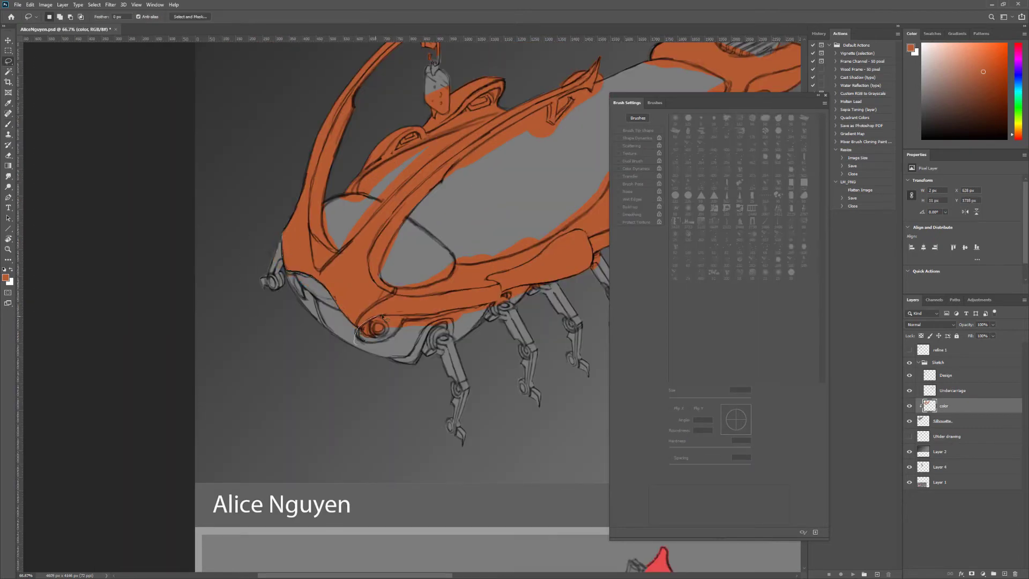
drag(396, 316, 479, 306)
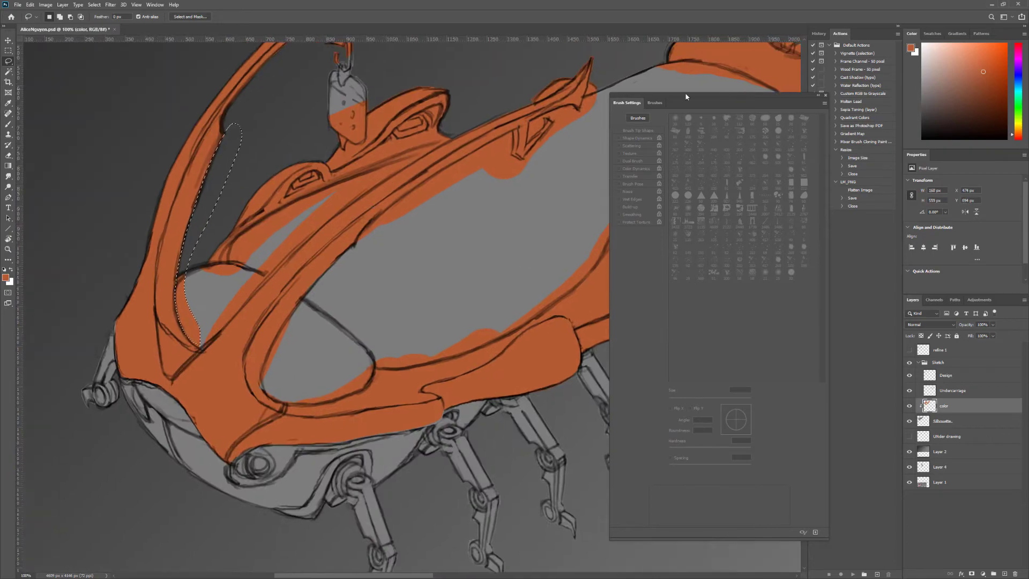
click(30, 5)
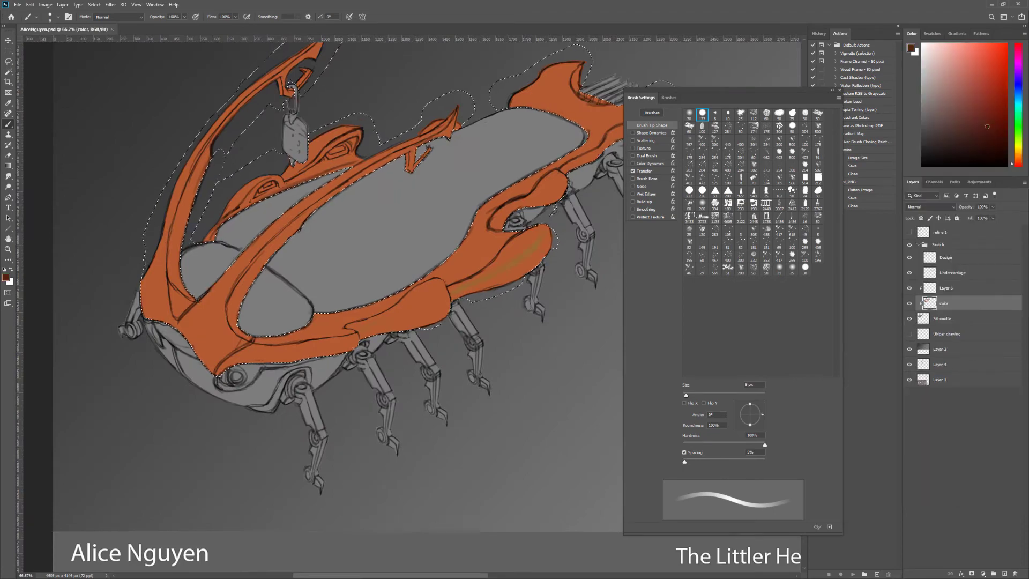
- Shade the orange horns with dark brown strokes, with pen-pressure opacity enabled
key(bracketright)
mouse_move(177, 225)
mouse_down()
mouse_move(235, 86)
mouse_move(279, 50)
mouse_move(212, 150)
mouse_up()
drag(412, 167, 447, 130)
drag(315, 43, 345, 156)
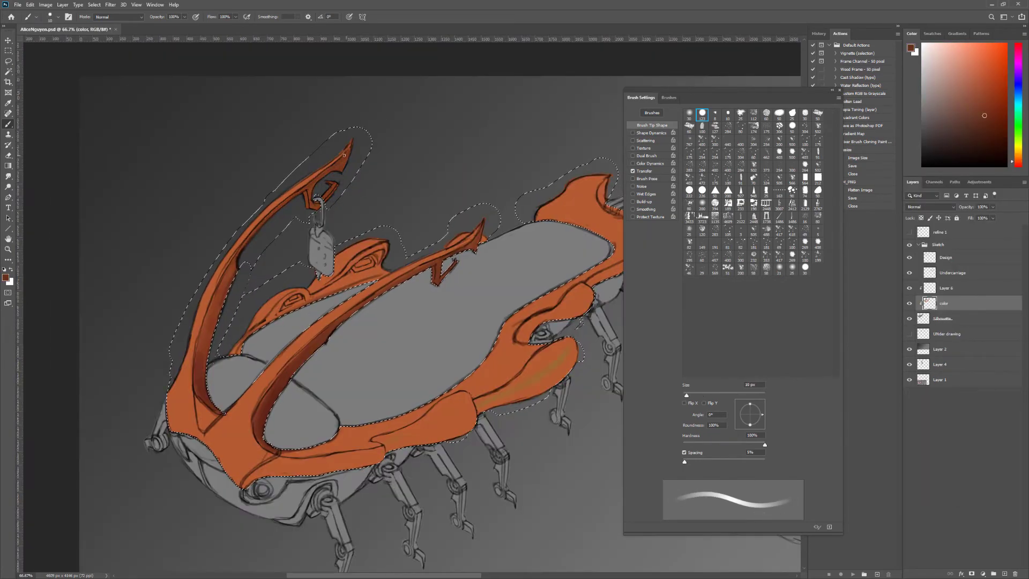
key(bracketright)
key(bracketright)
key(bracketright)
key(bracketright)
key(bracketright)
alt+click(204, 387)
click(644, 171)
key(bracketleft)
key(bracketleft)
key(bracketleft)
key(bracketleft)
key(bracketleft)
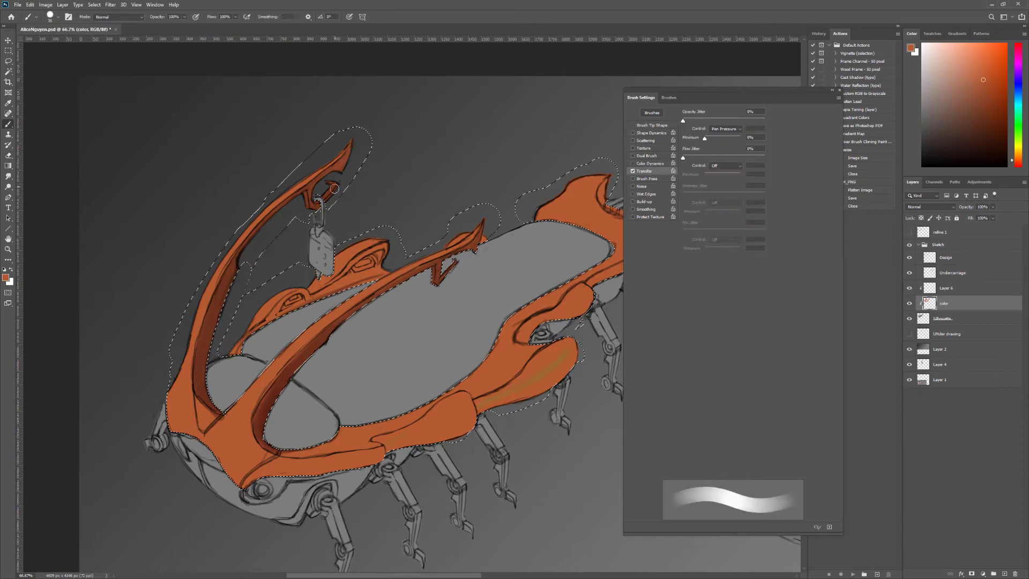
- Sample a dark red and add a new clipped highlight layer with a soft 20 px brush
key(alt+bracketright)
alt+click(291, 473)
key(period)
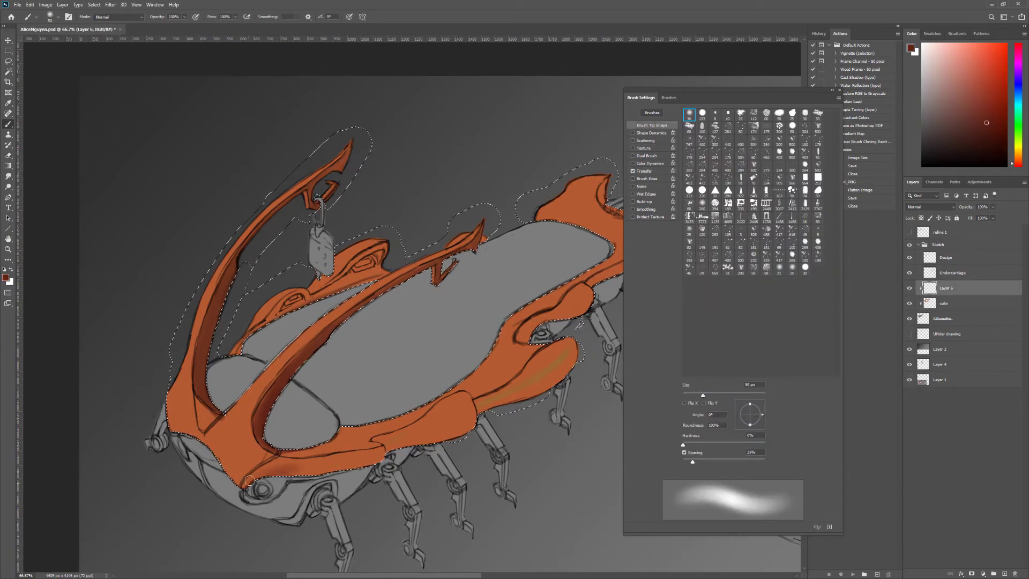
key(comma)
key(comma)
key(ctrl+shift+alt+n)
key(period)
key(period)
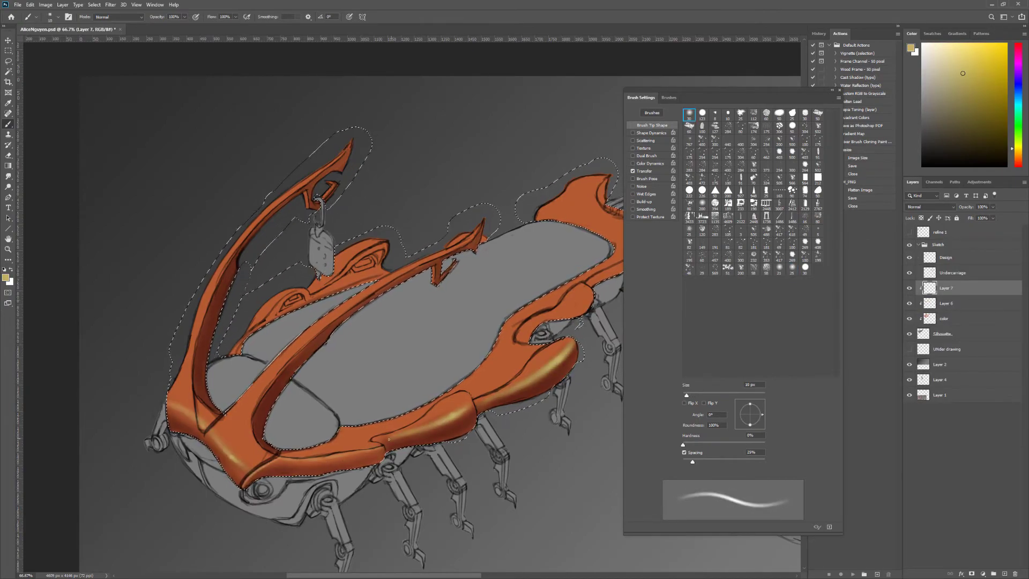
key(bracketright)
key(bracketright)
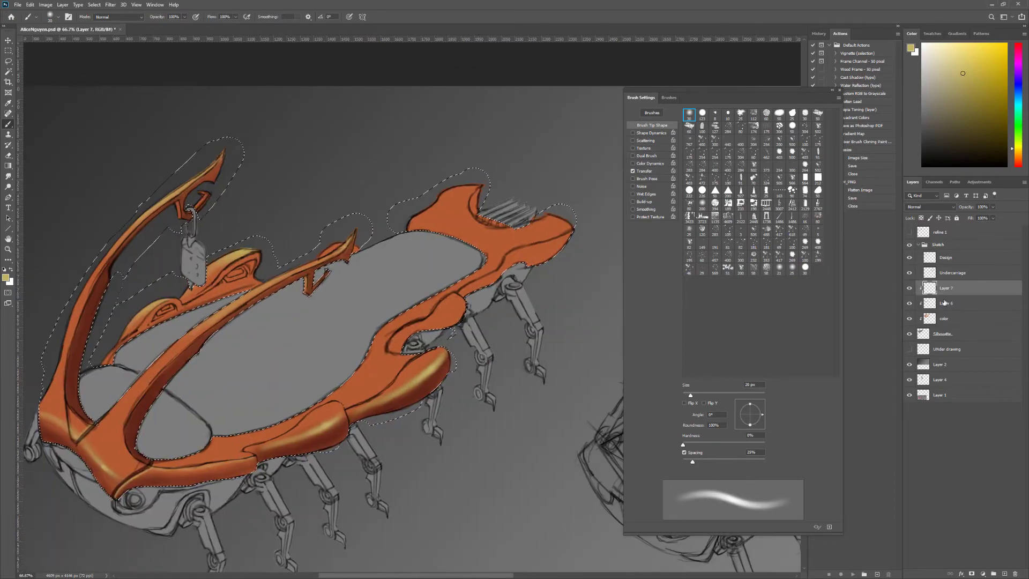
- On Layer 6, sample a darker red from the shell and set a 20 px brush
click(944, 303)
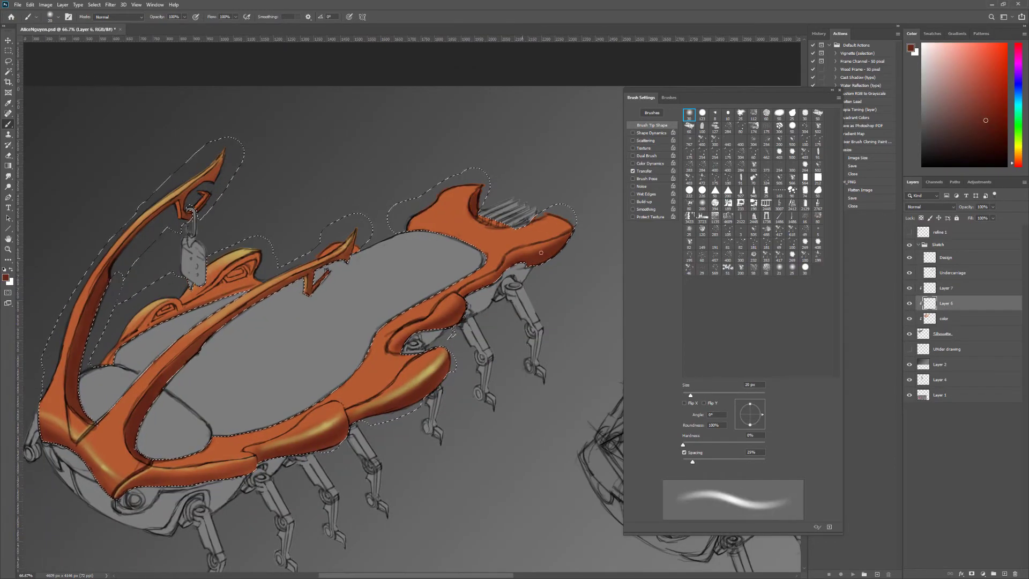
scroll(568, 237, left, 5)
key(bracketleft)
key(bracketleft)
key(bracketleft)
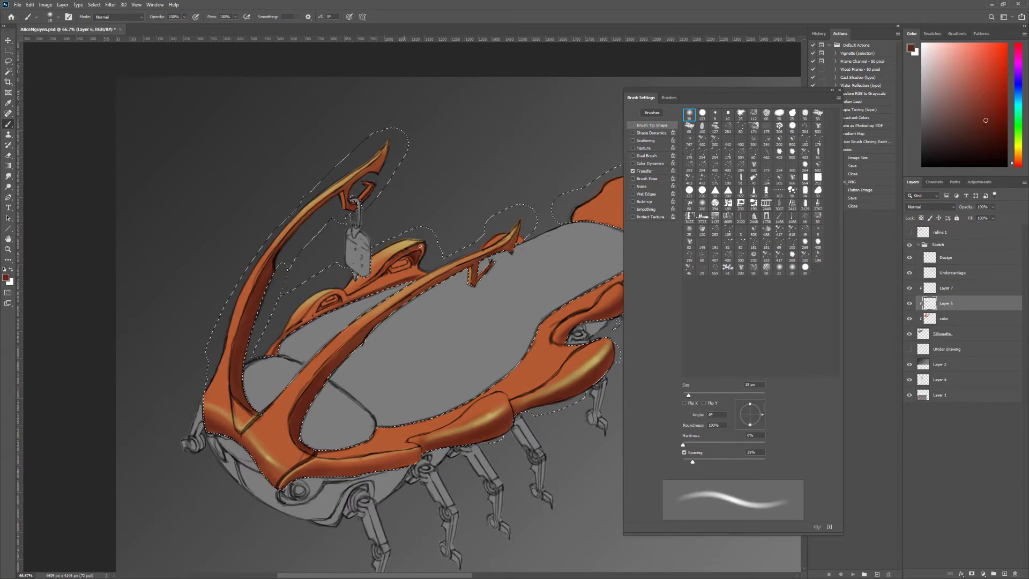
key(bracketright)
key(bracketright)
alt+click(433, 269)
key(bracketleft)
key(bracketleft)
key(bracketleft)
key(bracketleft)
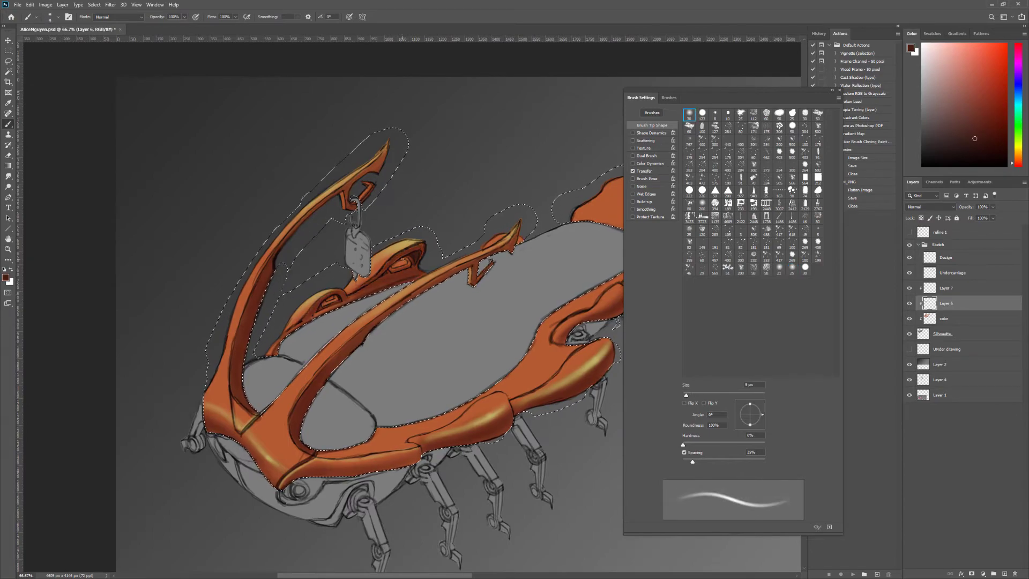
key(bracketright)
key(bracketright)
key(ctrl+minus)
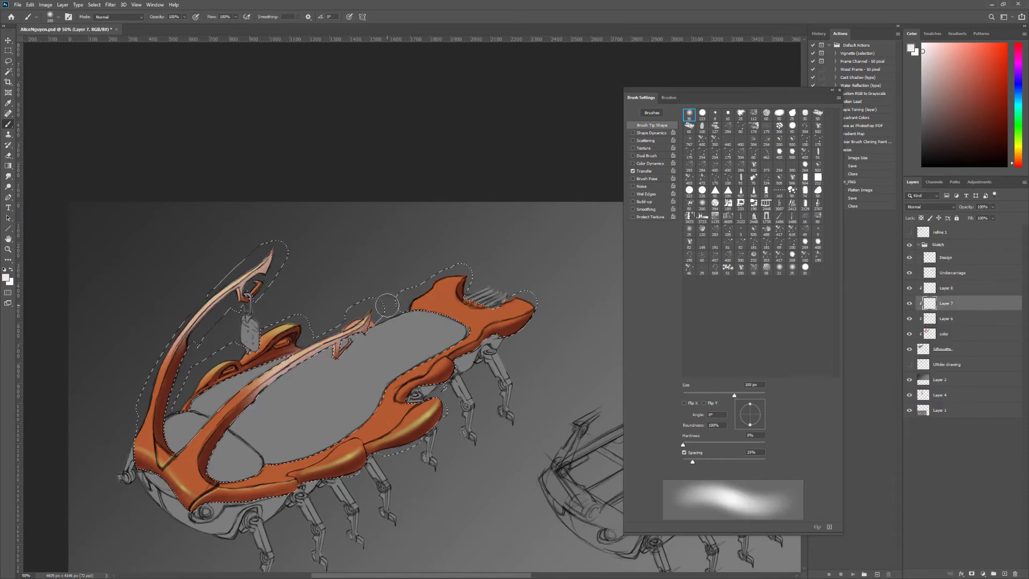
- Paint white highlights on the lower-left arms and compare them by toggling Layer 7
drag(147, 429, 196, 442)
key(e)
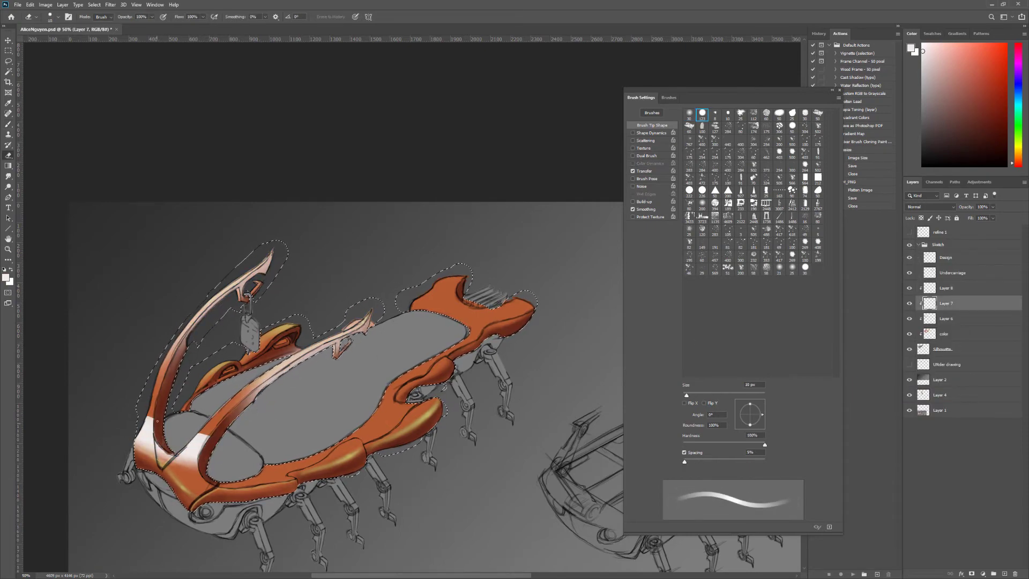
key(bracketright)
key(ctrl+plus)
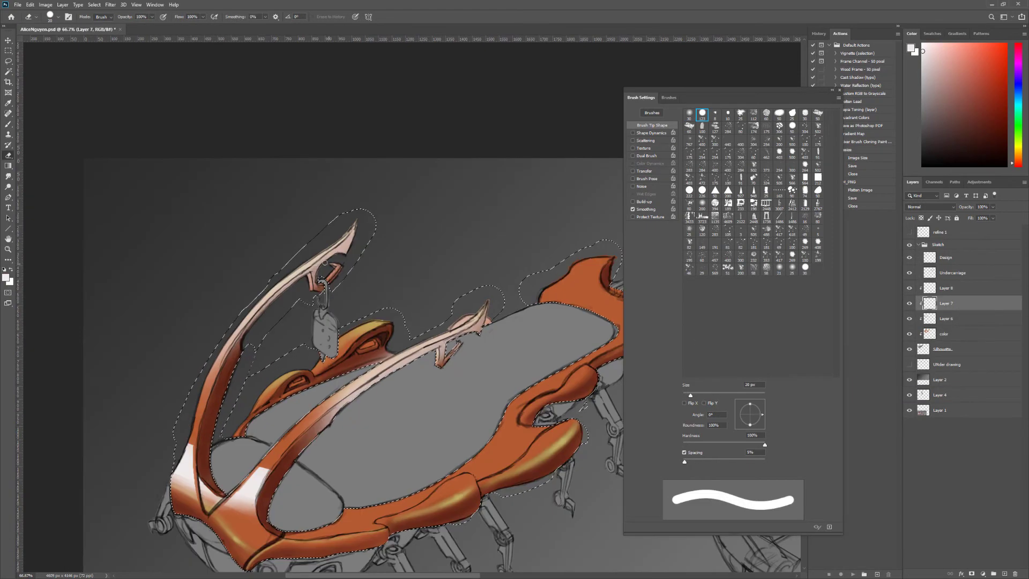
click(910, 303)
click(910, 303)
click(910, 303)
click(910, 303)
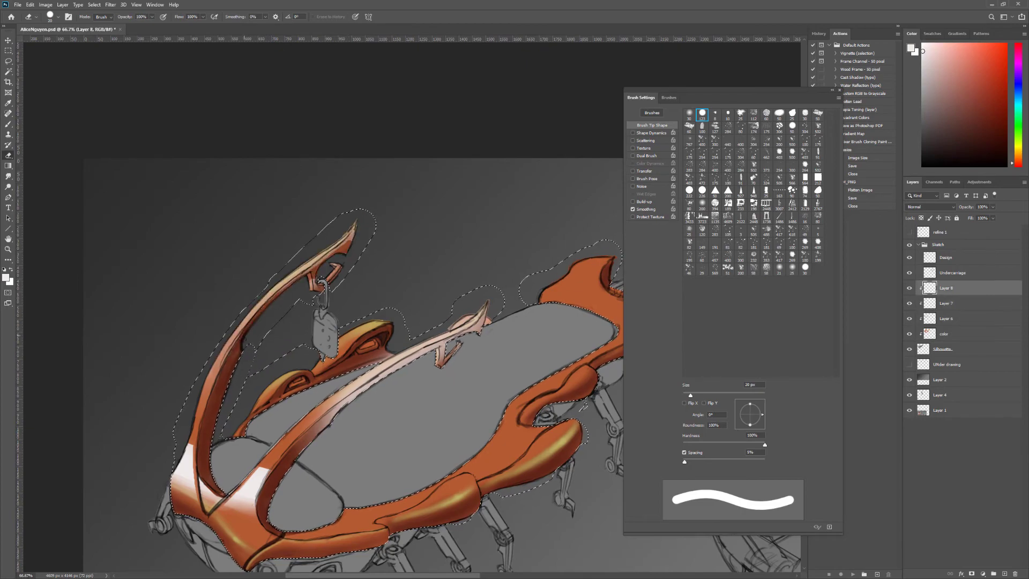
- Erase excess highlights on the arms and repaint a trimmed pink highlight on Layer 8
mouse_move(203, 405)
mouse_down()
mouse_move(278, 300)
mouse_move(349, 230)
mouse_up()
drag(308, 434, 458, 336)
click(946, 287)
drag(375, 375, 318, 270)
key(b)
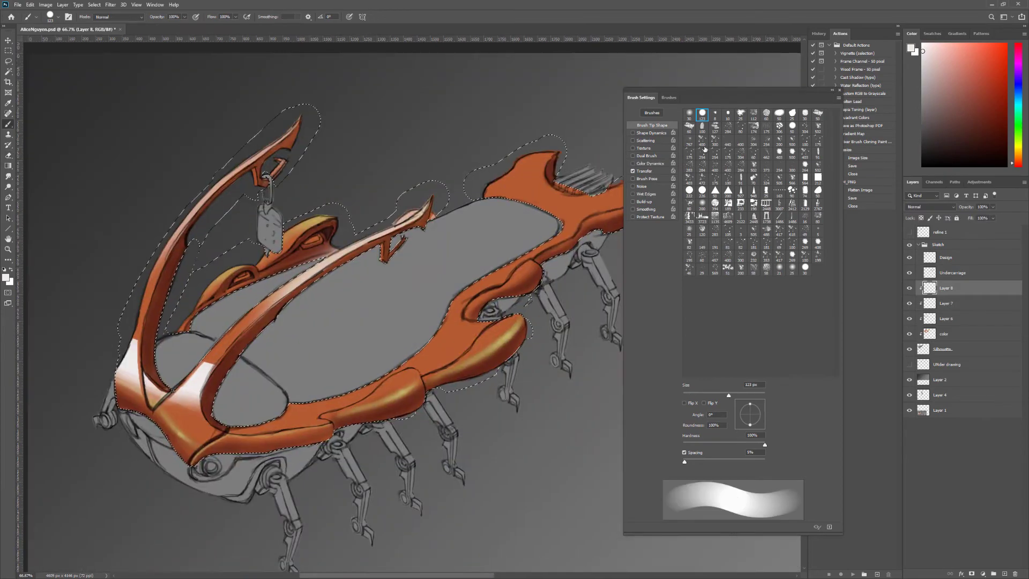
mouse_move(242, 439)
mouse_down()
mouse_move(507, 323)
mouse_move(589, 225)
mouse_move(535, 184)
mouse_up()
key(e)
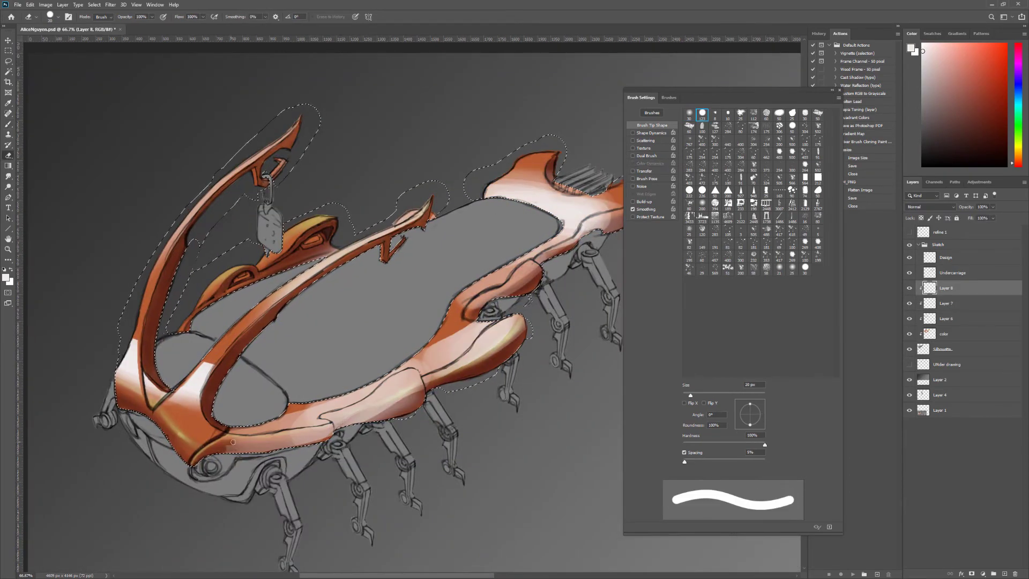
mouse_move(232, 445)
mouse_down()
mouse_move(399, 412)
mouse_move(378, 415)
mouse_move(490, 349)
mouse_move(286, 422)
mouse_move(451, 357)
mouse_move(338, 395)
mouse_move(467, 343)
mouse_move(406, 370)
mouse_move(473, 307)
mouse_up()
- Set Layer 7 to Linear Dodge (Add) blending, then pick a pale cream colour
key(bracketright)
key(shift+bracketleft)
key(shift+bracketleft)
key(shift+bracketleft)
key(shift+bracketleft)
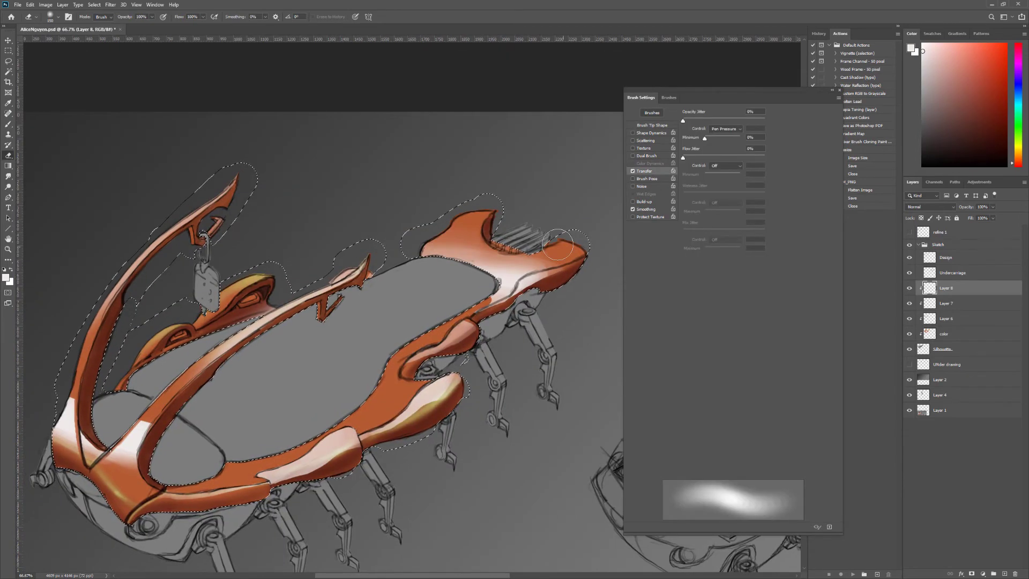
key(bracketright)
key(bracketright)
key(bracketright)
key(bracketright)
key(bracketright)
key(bracketright)
key(bracketright)
key(bracketright)
key(ctrl+minus)
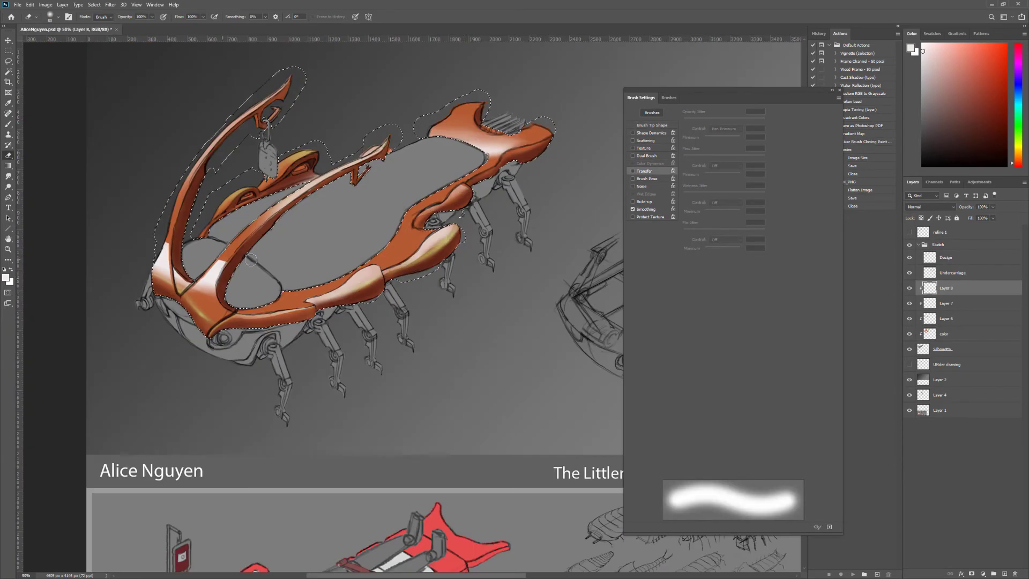
key(alt+bracketleft)
click(929, 207)
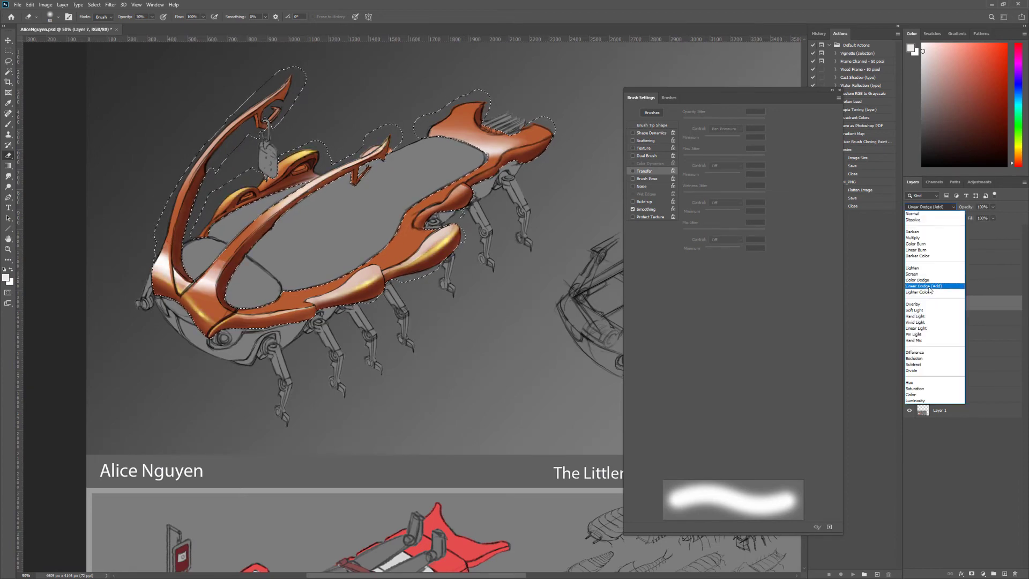
click(927, 284)
key(b)
key(bracketleft)
key(bracketleft)
key(bracketleft)
alt+click(451, 241)
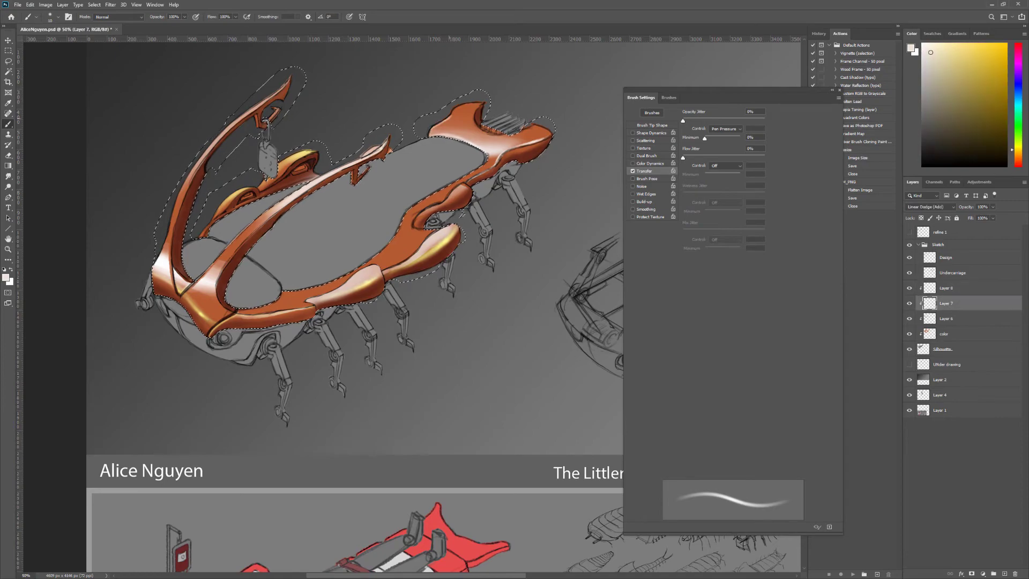
- Add a new layer named 'Bed' above Layer 8 for the mattress
click(946, 288)
click(652, 125)
alt+click(285, 294)
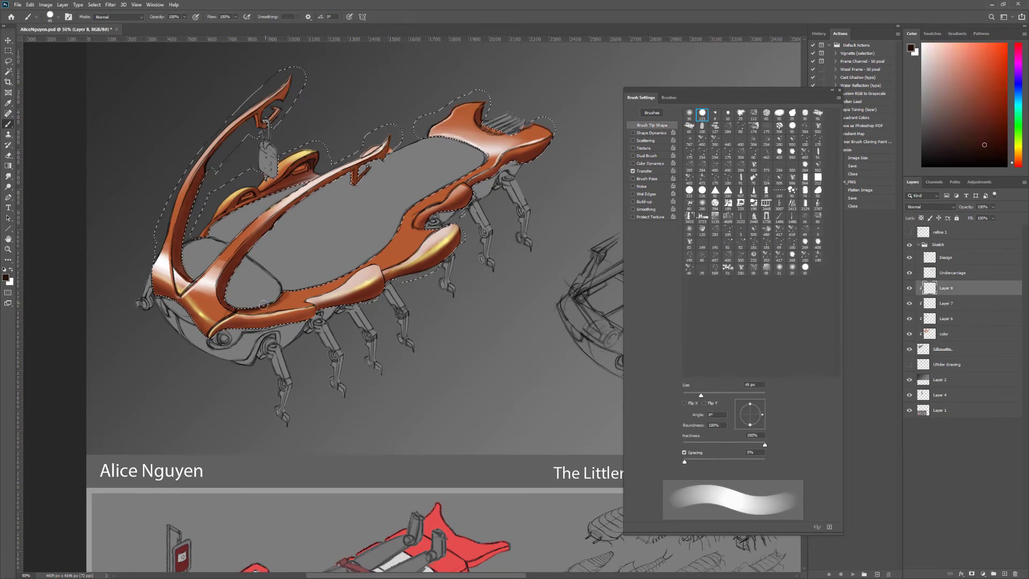
key(bracketright)
key(bracketright)
key(bracketright)
key(bracketright)
alt+click(434, 190)
click(1004, 573)
double_click(946, 288)
text(Bed)
key(Return)
- Paint the mattress cream and near-white with the 123 px hard brush, then soften with grey
click(702, 114)
click(934, 81)
drag(396, 230, 285, 274)
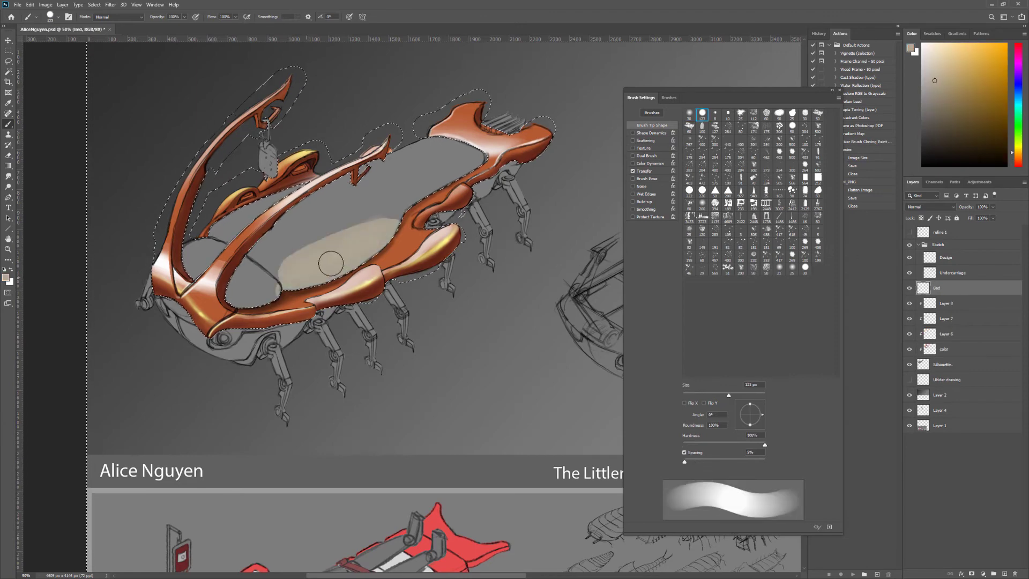
mouse_move(385, 198)
mouse_down()
mouse_move(195, 253)
mouse_move(328, 222)
mouse_move(346, 267)
mouse_move(207, 250)
mouse_move(305, 243)
mouse_move(419, 156)
mouse_move(315, 204)
mouse_up()
click(924, 54)
click(689, 114)
click(933, 102)
drag(376, 177, 286, 282)
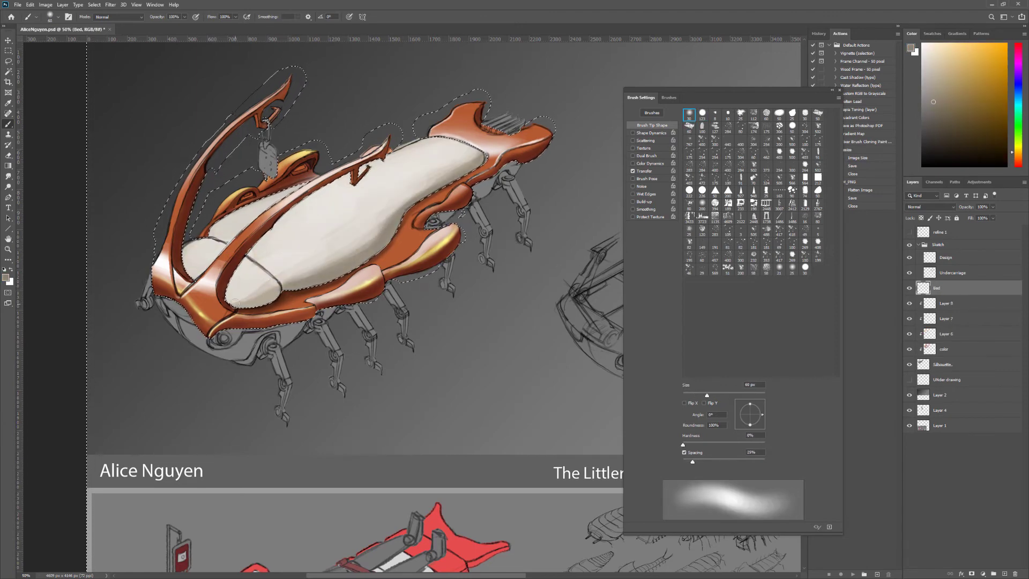
key(bracketright)
- Add Layer 9, paint darker grey folds on the mattress, and move Layer 9 below color
alt+click(286, 282)
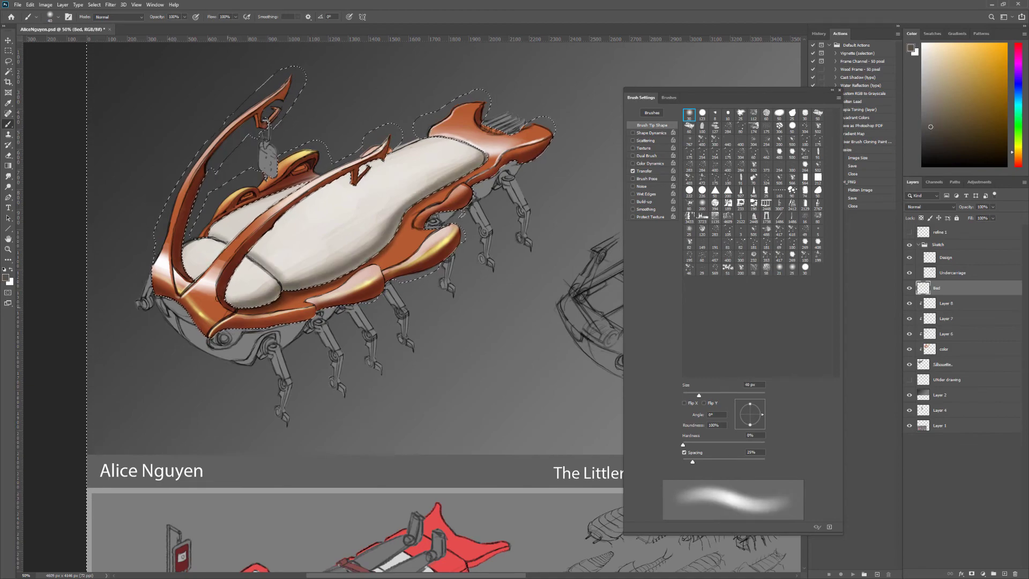
key(ctrl+shift+alt+n)
key(period)
alt+click(417, 213)
drag(332, 190, 257, 206)
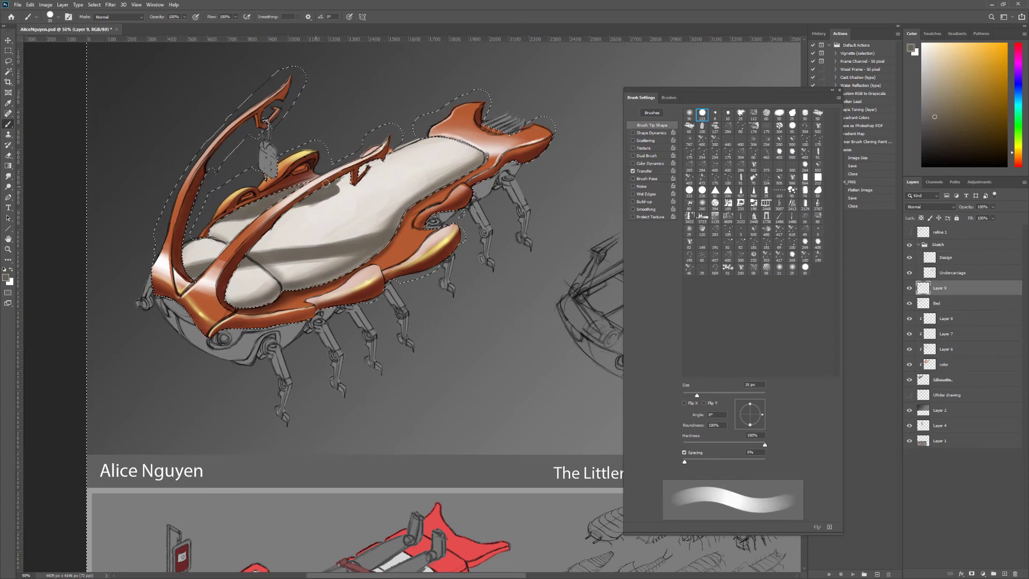
key(e)
key(period)
key(period)
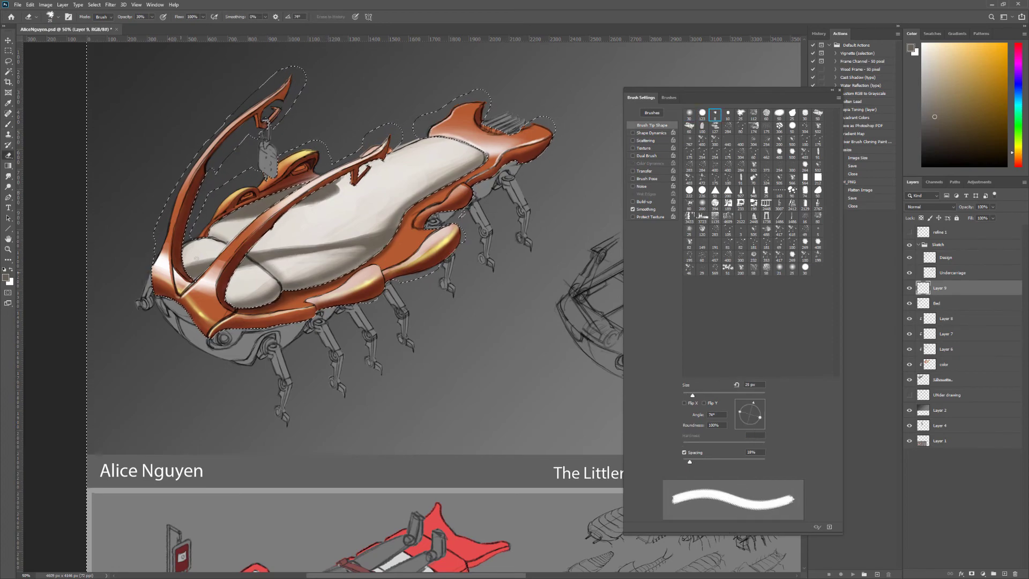
key(b)
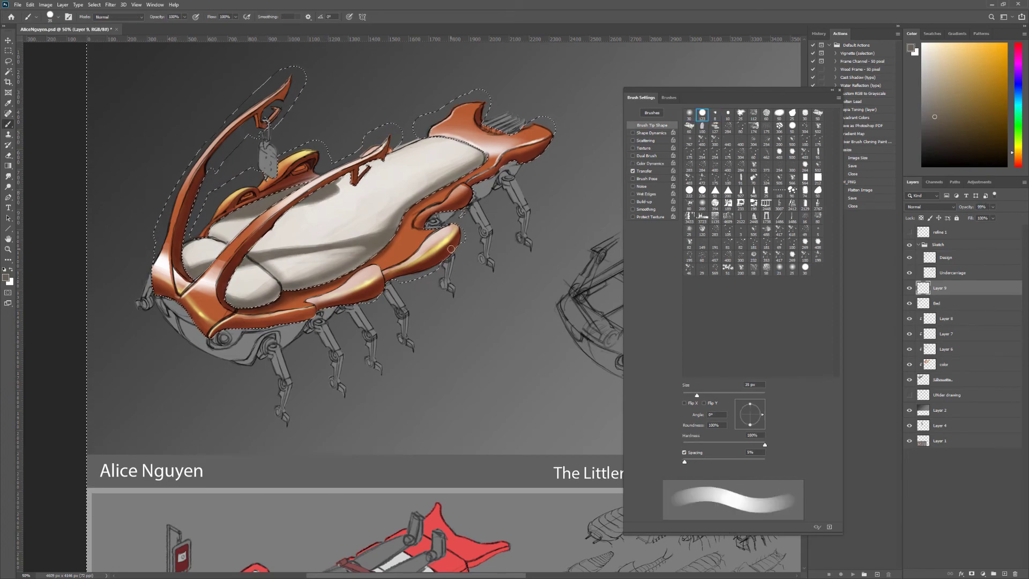
drag(960, 313, 896, 364)
- Name the layer 'Undercarriage color' and shade the shell's underside lavender-grey
text(Undercarriage color)
key(Return)
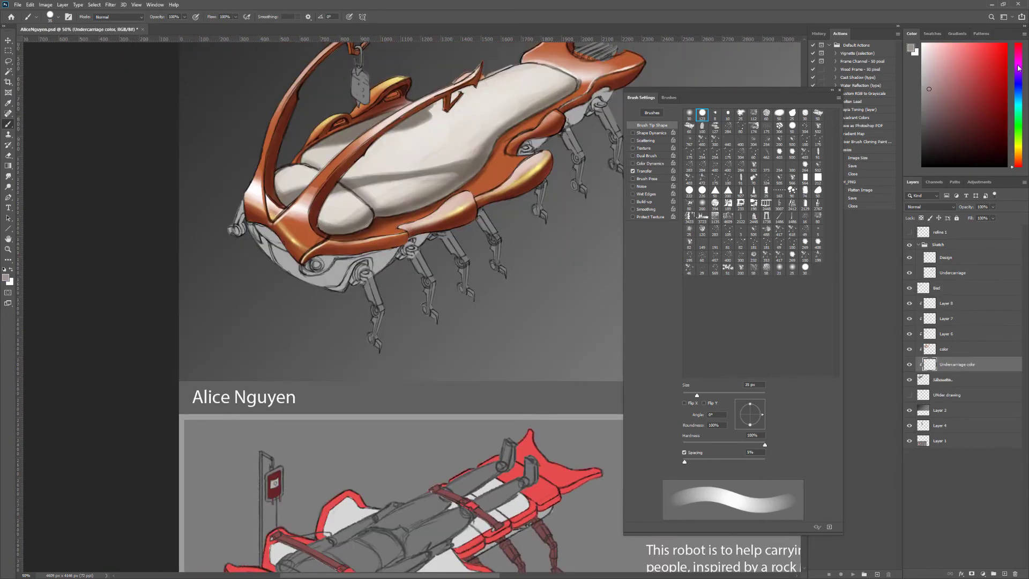
alt+click(397, 244)
mouse_move(268, 257)
mouse_down()
mouse_move(343, 290)
mouse_move(428, 238)
mouse_up()
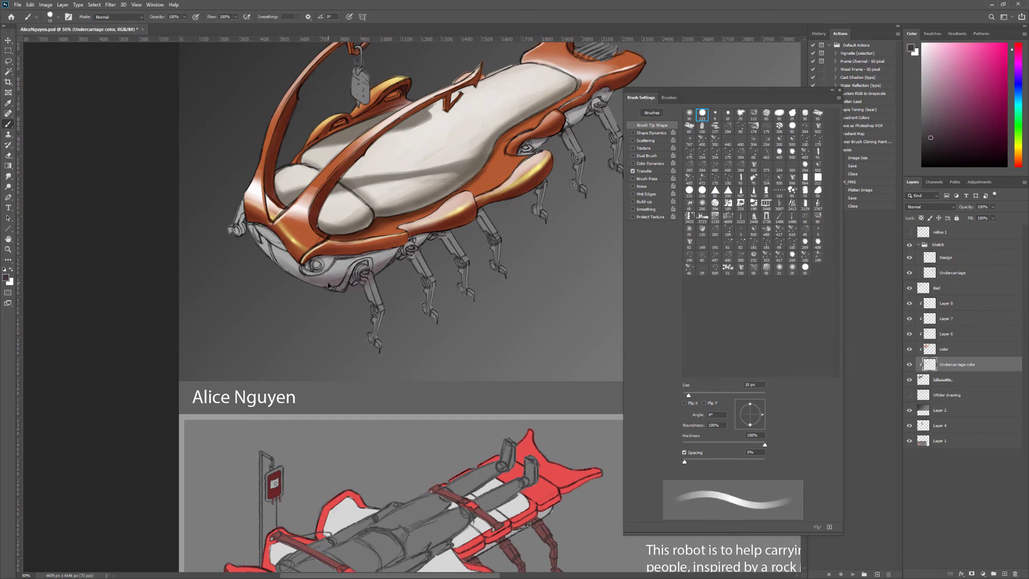
alt+click(349, 305)
key(ctrl+equal)
key(bracketright)
key(bracketright)
key(bracketright)
drag(333, 221, 376, 241)
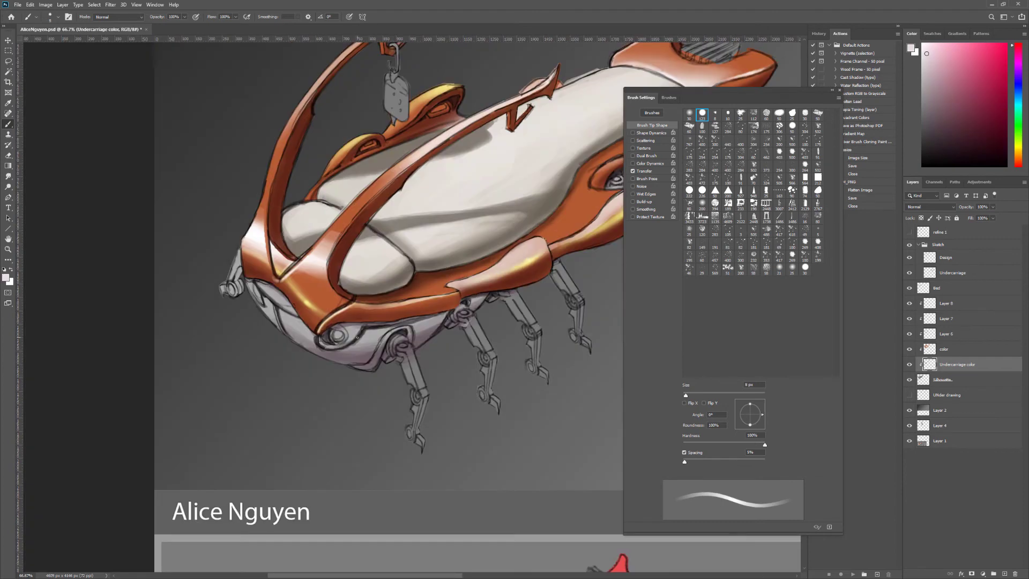
- Zoom to 100% on the robot's head and paint the eye yellow
key(ctrl+equal)
drag(499, 324, 365, 365)
click(1018, 150)
click(994, 48)
drag(297, 351, 290, 353)
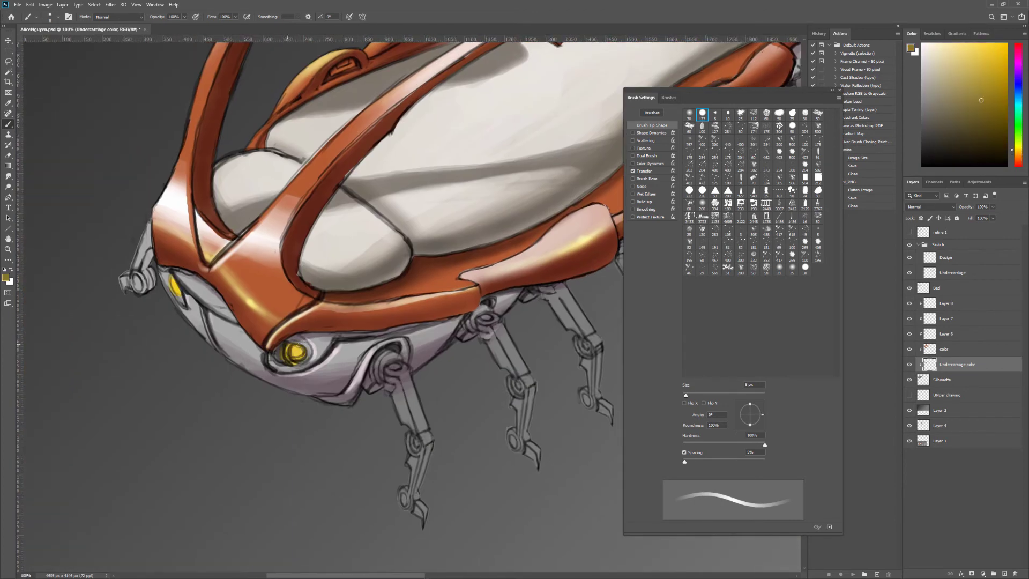
- Paint a small dark red accent on the head, then pick a light pinkish white at 8 px
alt+click(301, 340)
alt+click(307, 346)
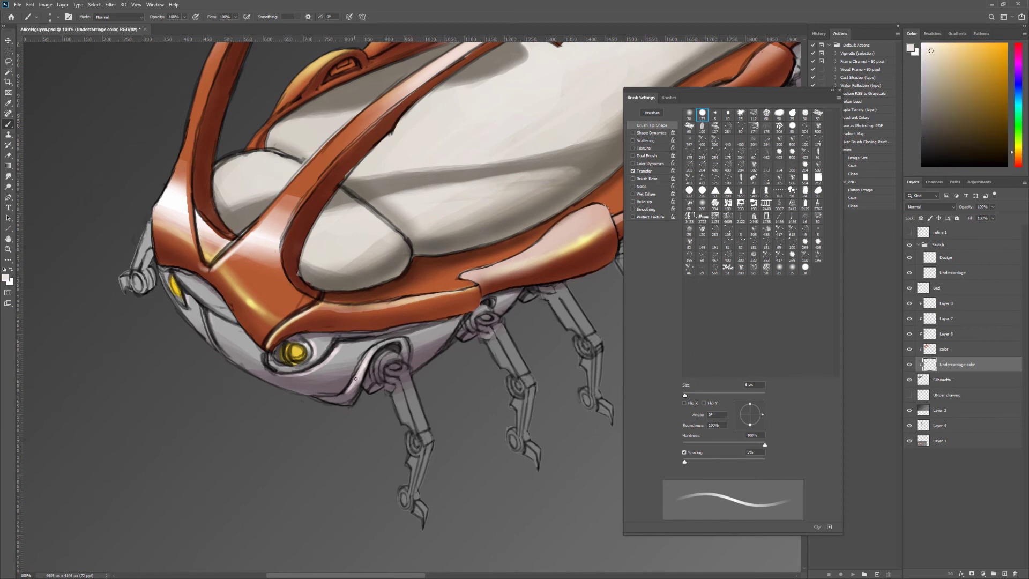
alt+click(217, 284)
key(bracketright)
key(bracketright)
key(bracketright)
key(bracketright)
key(bracketright)
drag(197, 289, 211, 299)
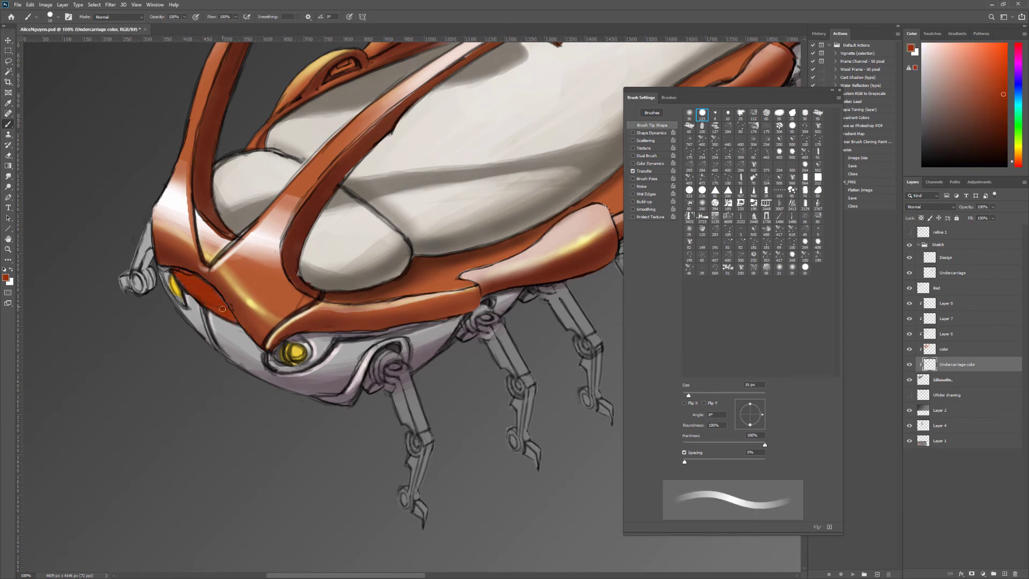
alt+click(194, 274)
key(bracketleft)
key(bracketleft)
key(bracketleft)
- Create a new layer named 'Legs' and paint the first leg dark red
scroll(230, 355, down, 5)
key(ctrl+shift+n)
text(Legs)
key(Return)
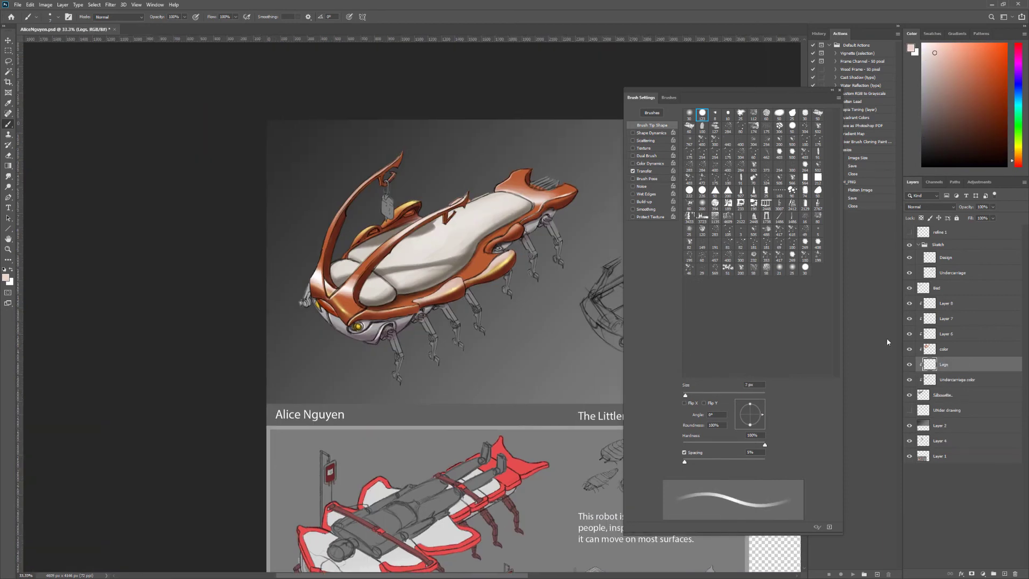
click(967, 116)
drag(397, 357, 399, 378)
- Paint the remaining legs dark red
scroll(382, 190, up, 4)
mouse_move(382, 190)
mouse_down()
mouse_move(366, 105)
mouse_move(357, 240)
mouse_move(416, 276)
mouse_up()
drag(365, 171, 400, 199)
mouse_move(423, 158)
mouse_down()
mouse_move(448, 203)
mouse_move(445, 233)
mouse_up()
scroll(447, 203, up, 5)
scroll(447, 203, right, 5)
drag(466, 153, 495, 238)
- Pick a dark red and paint small dark detail strokes on the legs
alt+click(457, 160)
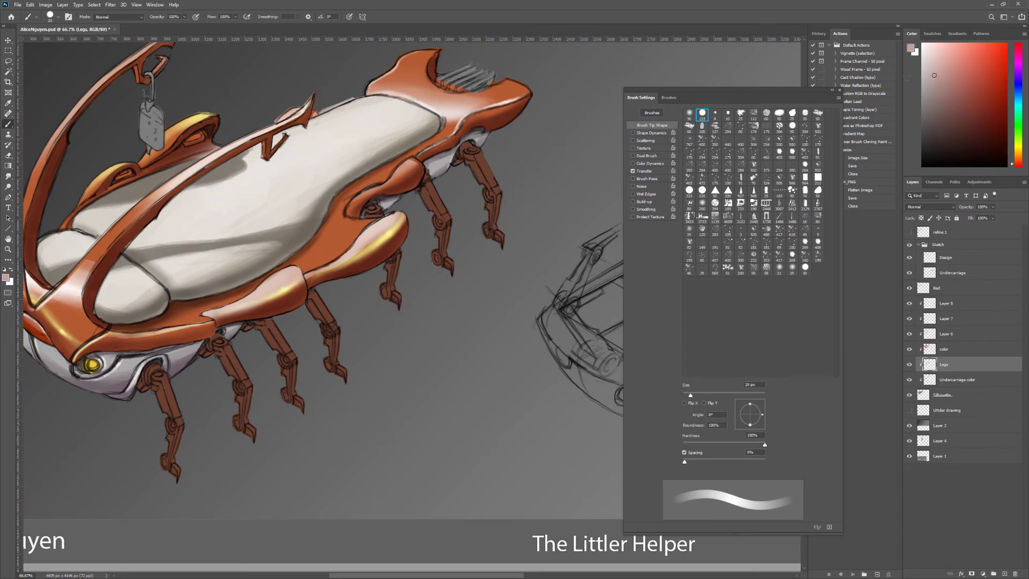
scroll(292, 358, down, 2)
scroll(292, 358, left, 3)
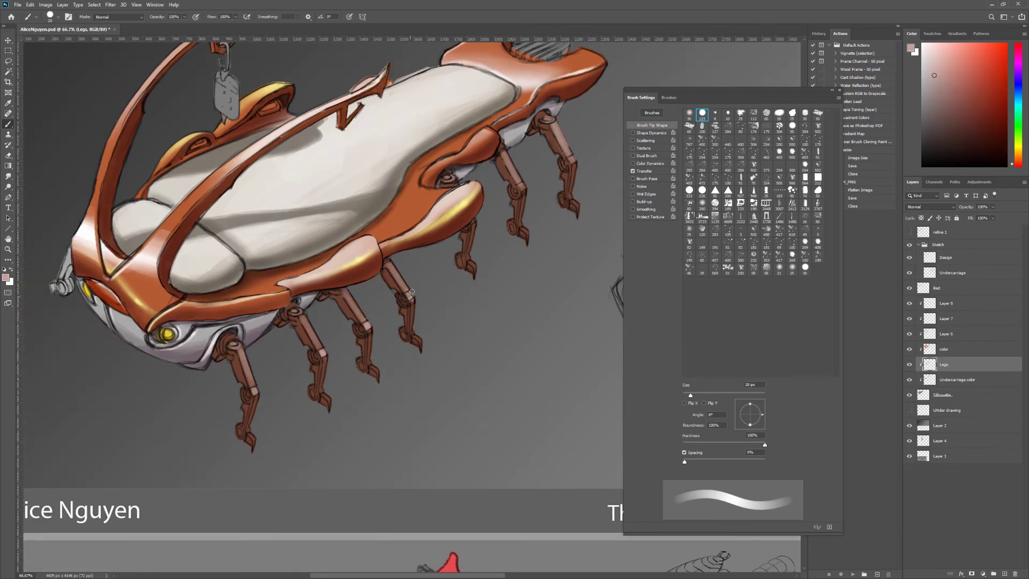
scroll(477, 223, down, 1)
scroll(477, 223, left, 1)
alt+click(477, 223)
scroll(427, 314, up, 3)
scroll(427, 314, right, 2)
scroll(427, 314, left, 8)
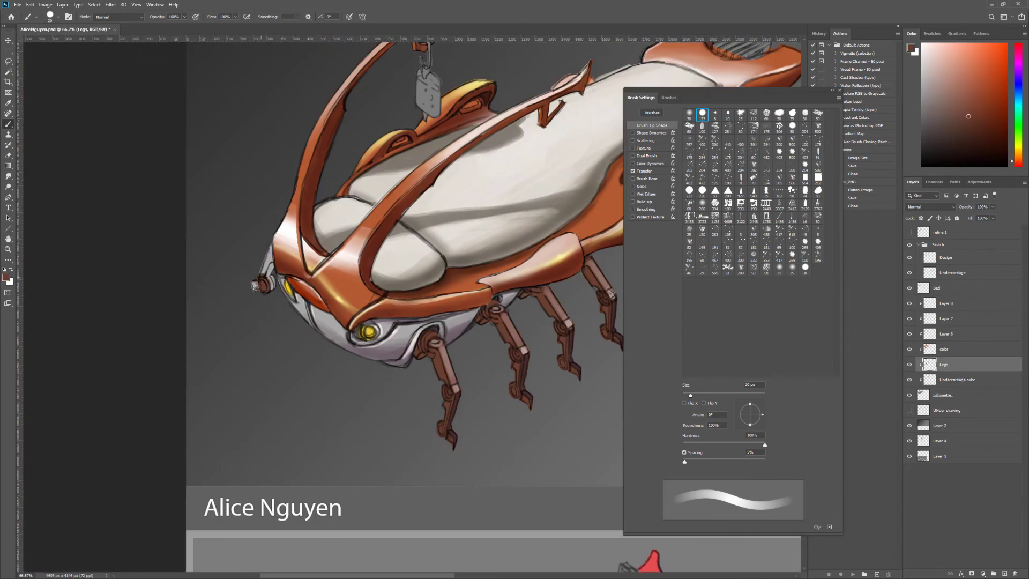
drag(270, 262, 270, 289)
- Shrink the brush to 8 px and add a new empty layer above Layer 8
scroll(256, 370, right, 7)
scroll(256, 369, up, 3)
key(bracketleft)
key(bracketleft)
key(bracketleft)
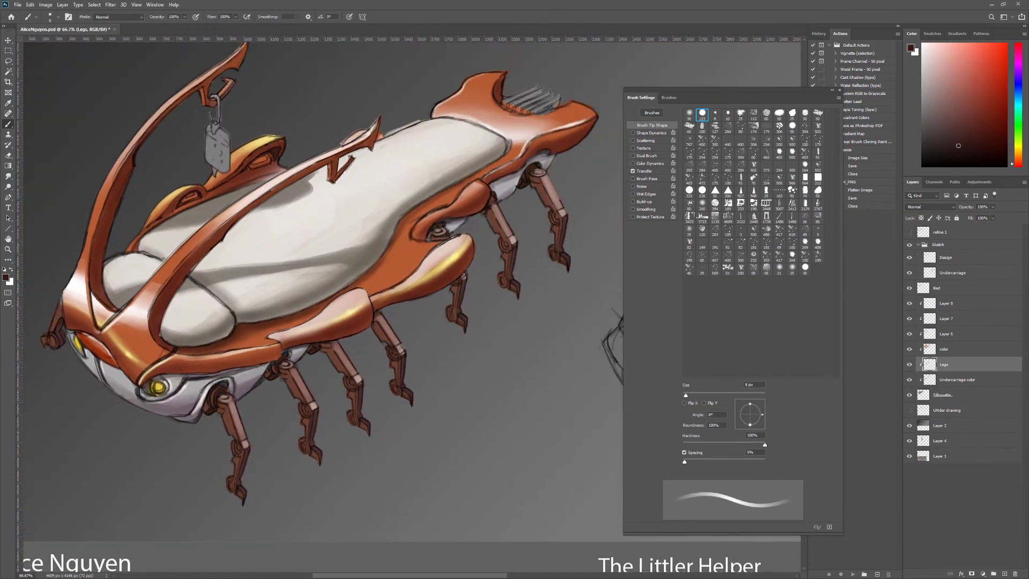
key(alt+bracketright)
key(alt+bracketright)
key(alt+bracketright)
key(alt+bracketright)
key(ctrl+shift+alt+n)
- Sample a dark grey and paint the rear comb vents with a 9 px brush
alt+click(435, 193)
key(bracketright)
key(bracketright)
key(bracketright)
key(bracketright)
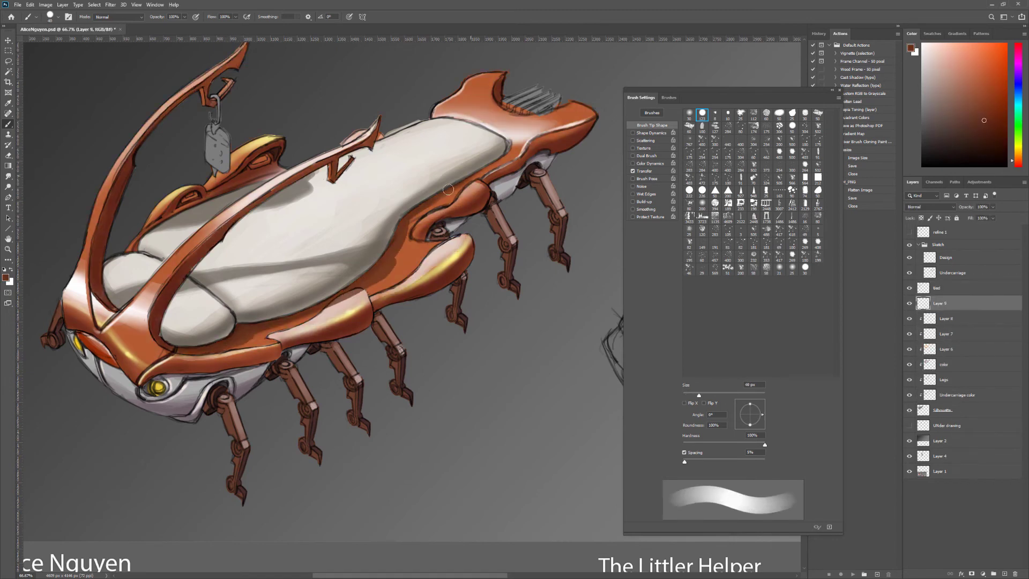
key(e)
key(ctrl+minus)
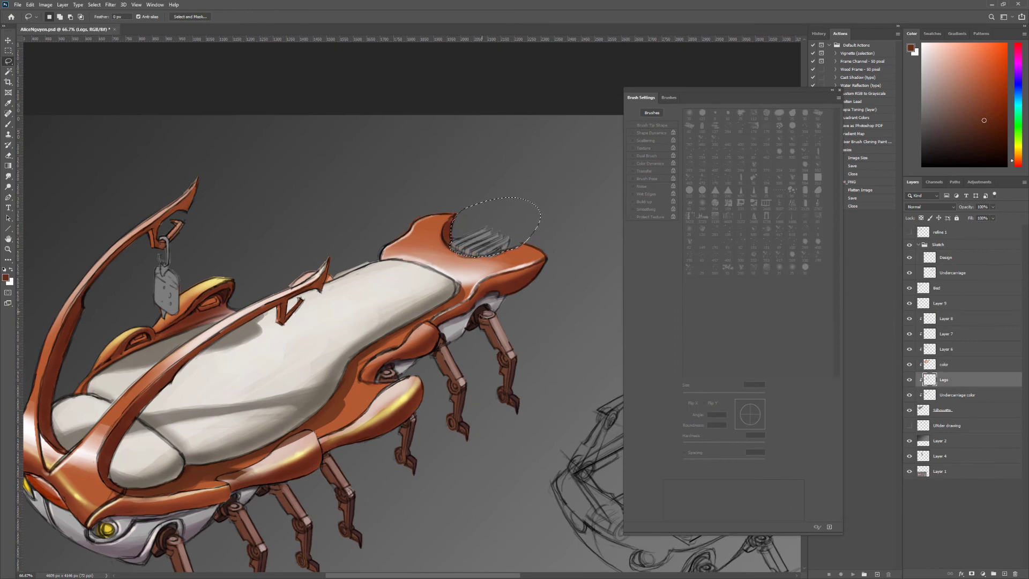
alt+click(472, 240)
key(bracketleft)
key(bracketleft)
key(bracketleft)
key(bracketleft)
drag(455, 247, 466, 249)
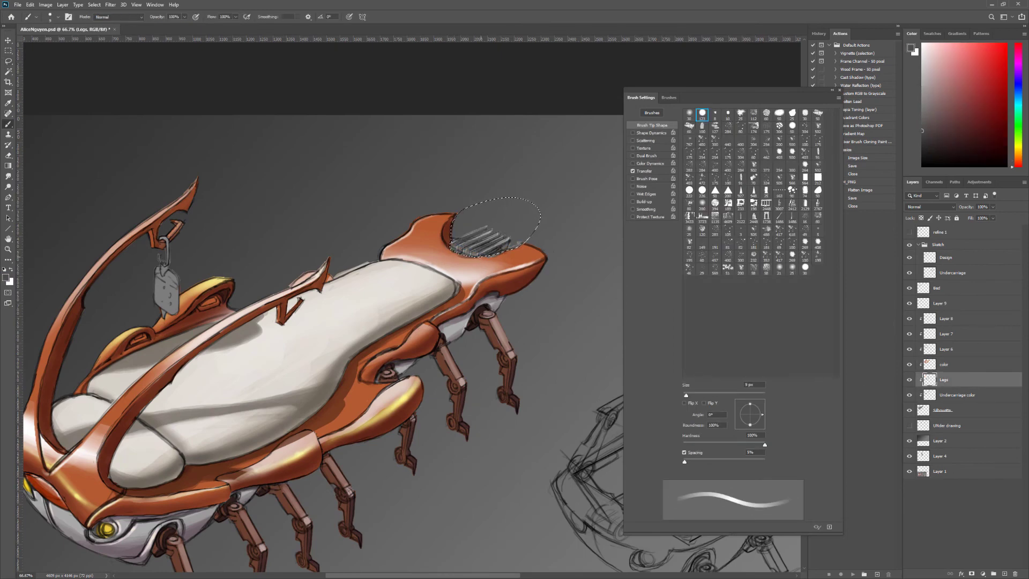
- Select the Design layer in the Sketch group and add Layer 10 above it
key(u)
key(l)
key(alt+bracketleft)
key(alt+bracketleft)
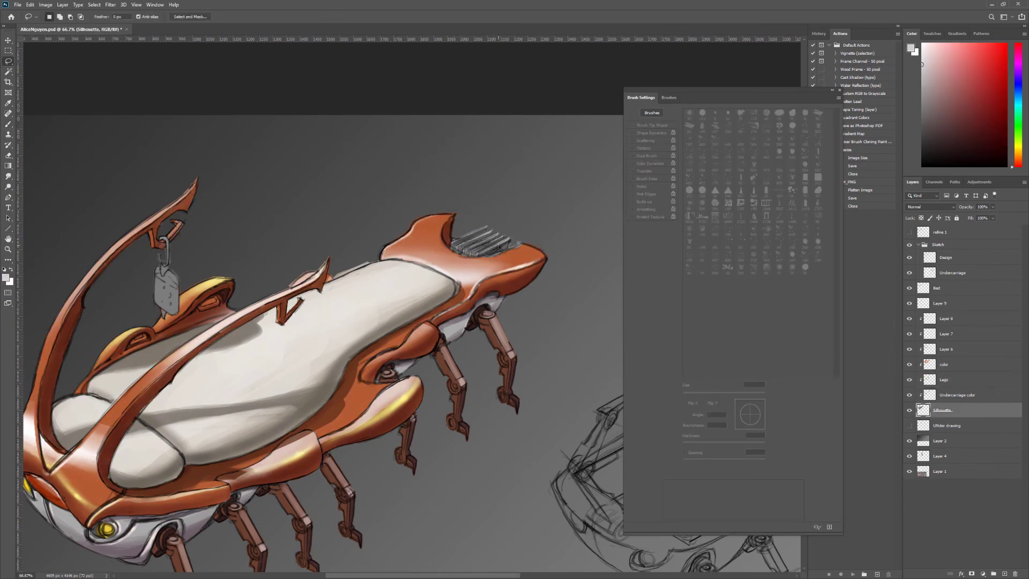
key(b)
alt+click(464, 256)
key(alt+bracketright)
key(alt+bracketright)
key(alt+bracketright)
key(alt+bracketright)
key(alt+bracketright)
key(alt+bracketright)
key(alt+bracketright)
key(alt+bracketright)
key(alt+bracketright)
key(alt+bracketright)
key(ctrl+shift+alt+n)
key(u)
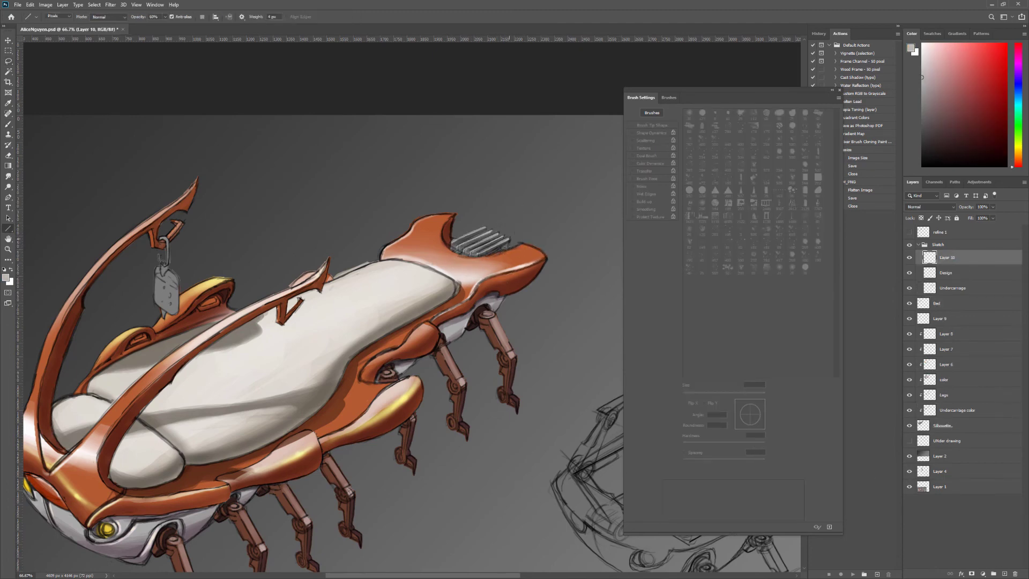
key(ctrl+minus)
key(ctrl+minus)
- On Bed Shadow, pick a 30 px soft round brush, zoom to 50%, and sample the shell's orange
click(922, 318)
key(e)
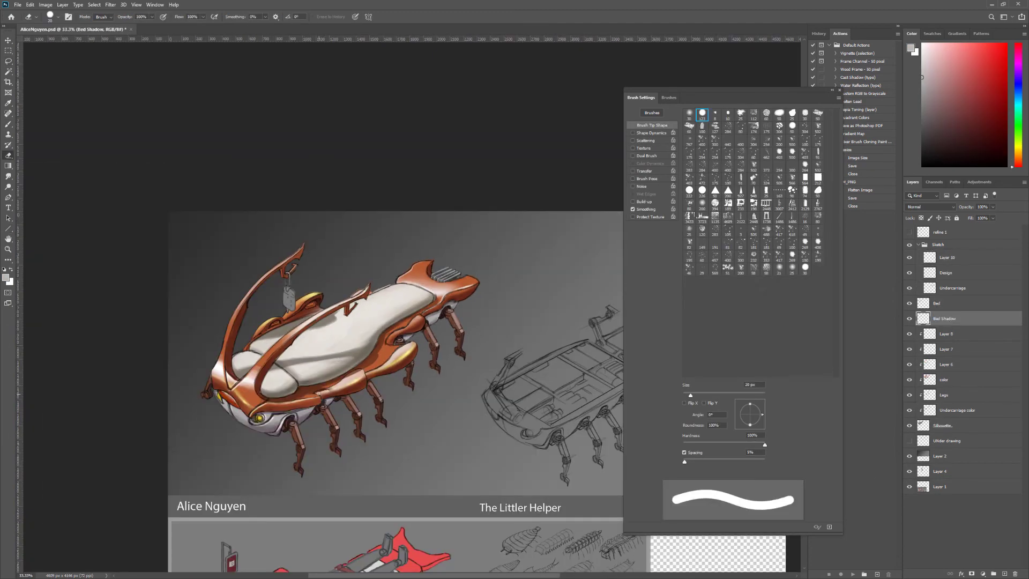
key(comma)
key(ctrl+plus)
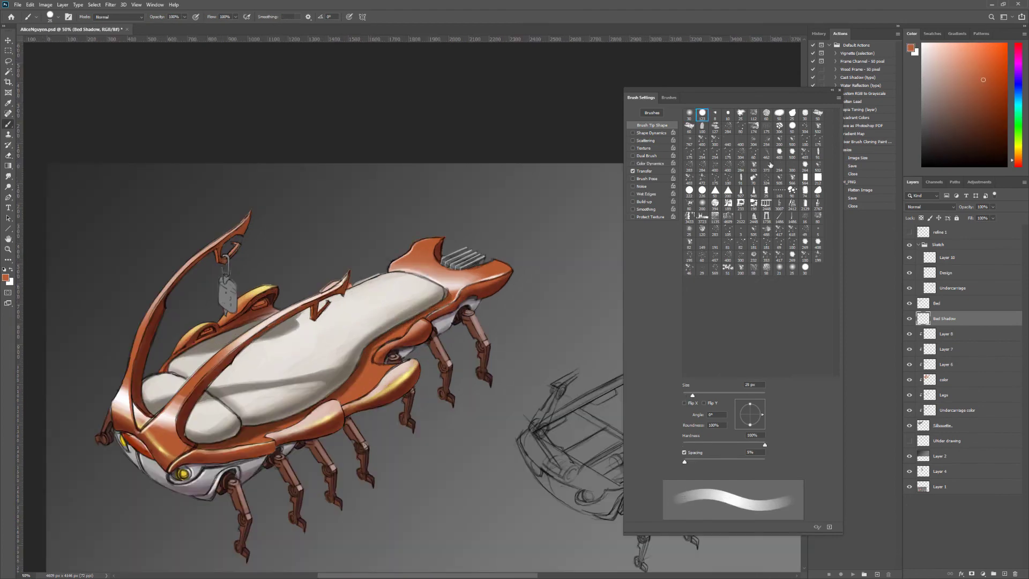
key(b)
key(alt+bracketright)
key(ctrl+shift+d)
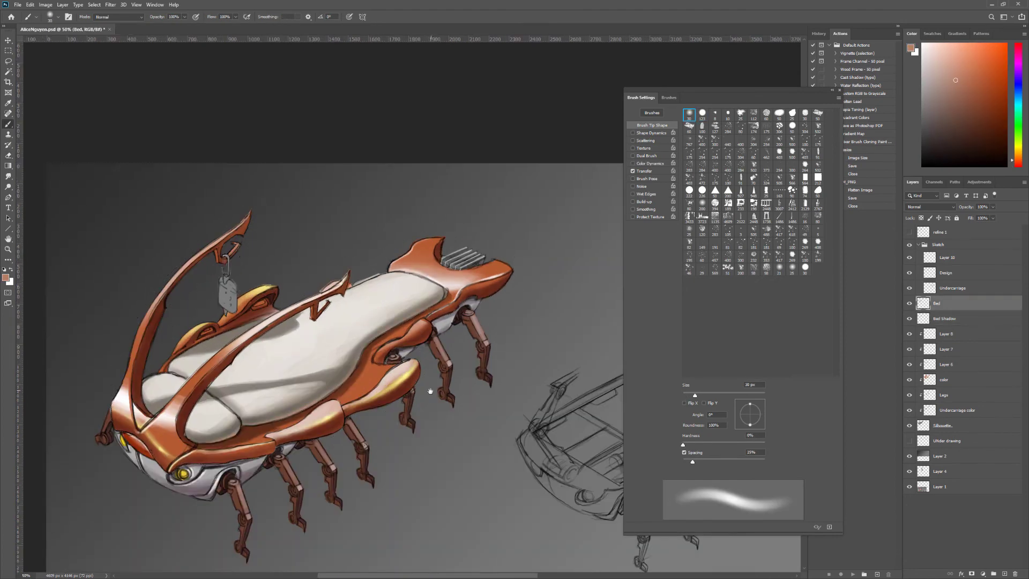
key(ctrl+d)
- Add a new layer clipped above Layer 8 and paint the hanging tag red with a 15 px brush
scroll(365, 351, down, 3)
key(ctrl+shift+alt+n)
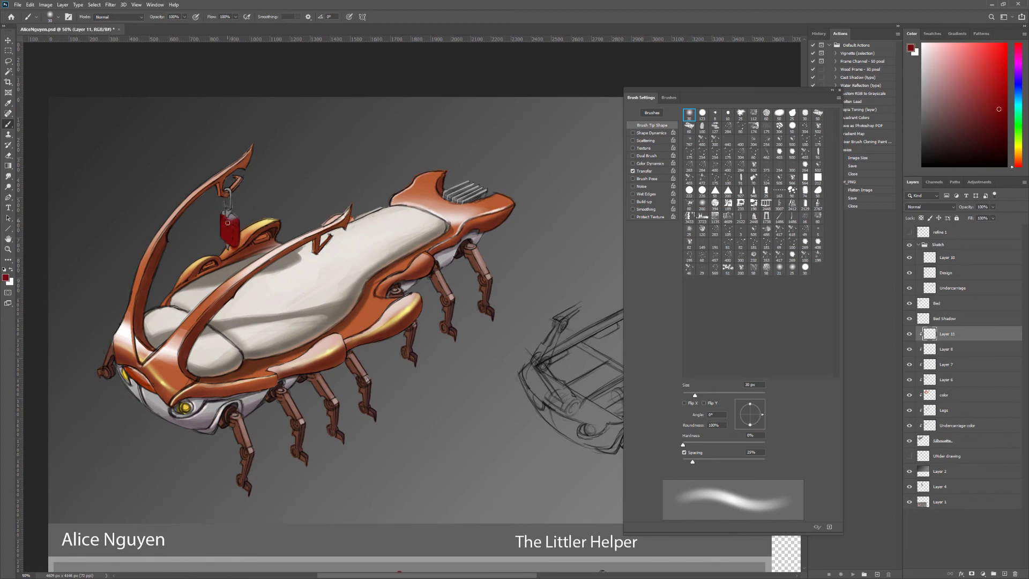
key(e)
key(b)
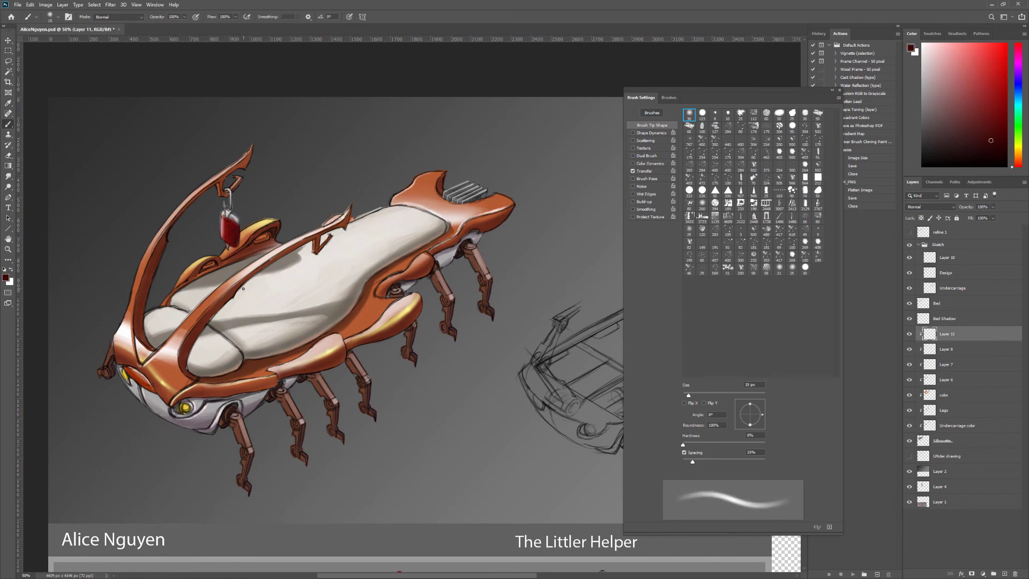
scroll(220, 302, down, 1)
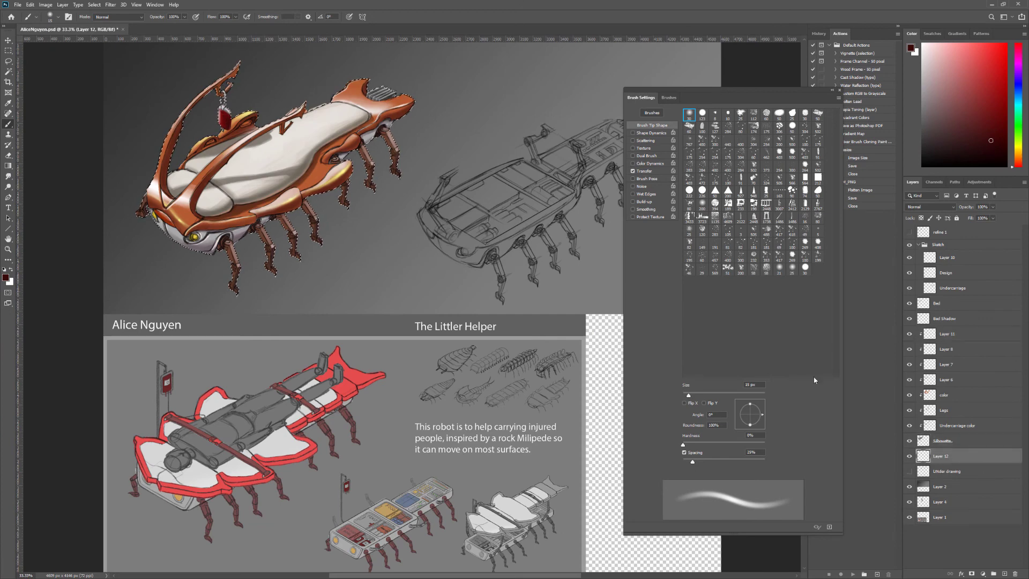
- Collapse the Sketch group, gather the colour layers into a Colors group, and move the blue shape under the robot
click(918, 244)
click(909, 257)
key(ctrl+t)
mouse_move(302, 229)
mouse_down()
mouse_move(353, 252)
mouse_move(348, 236)
mouse_up()
key(Return)
- Lasso and erase the shadow's lower right, then set it to Multiply at about 46% opacity
key(l)
drag(223, 309, 274, 268)
drag(351, 196, 265, 333)
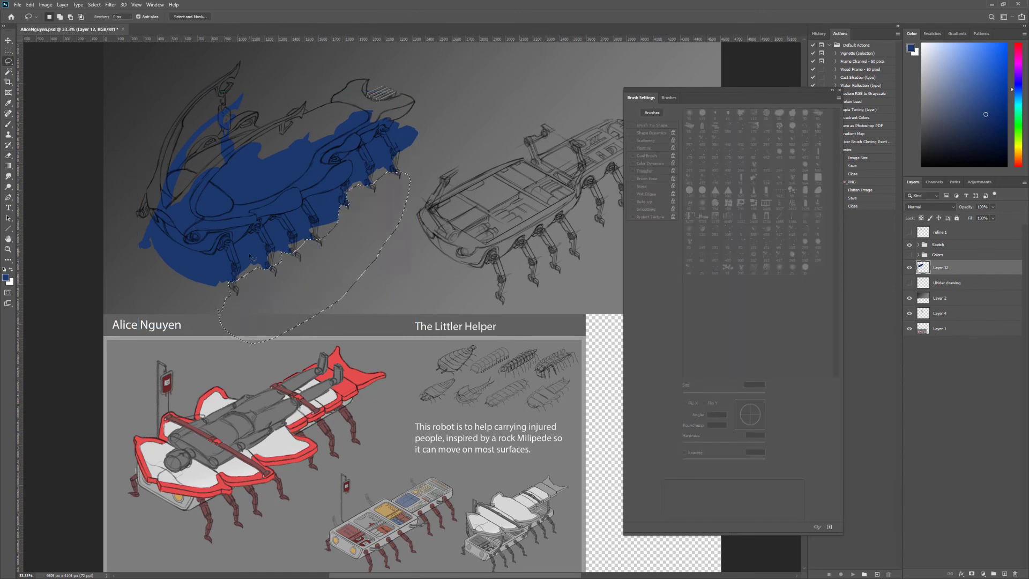
key(e)
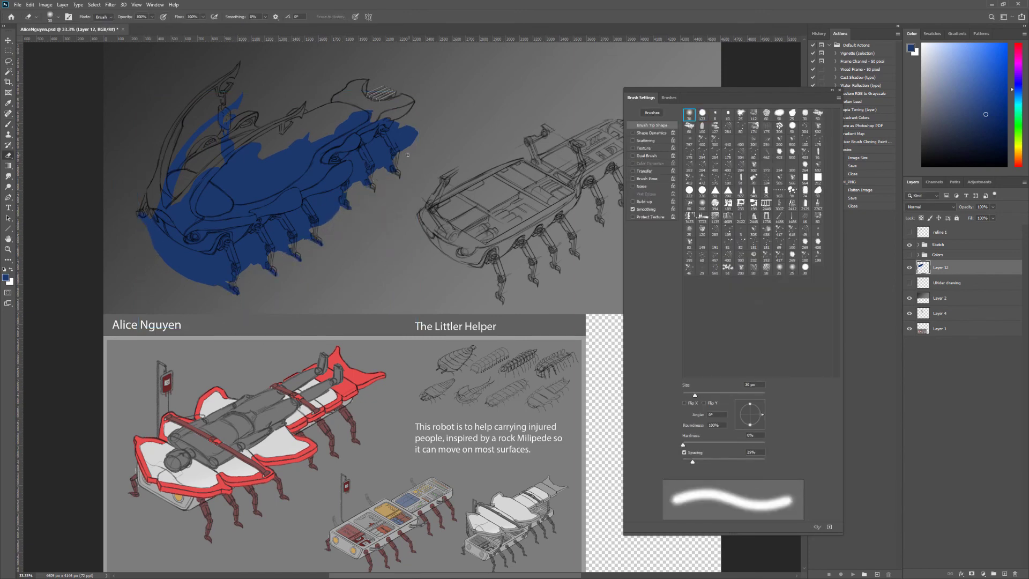
click(909, 255)
key(shift+alt+m)
drag(968, 207, 964, 212)
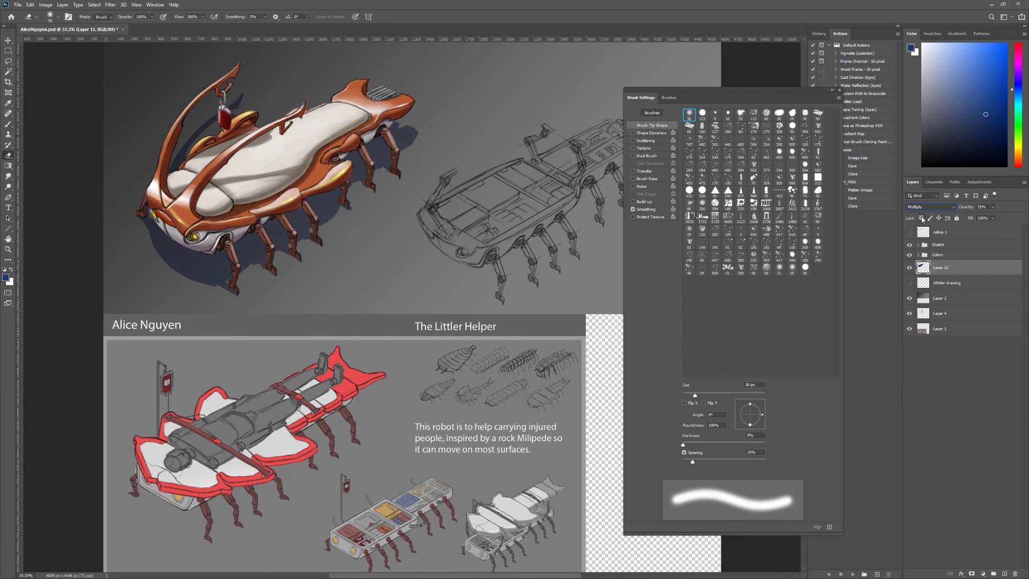
- Sample a dark grey-blue from the shadow and set a 35 px brush
key(b)
alt+click(172, 250)
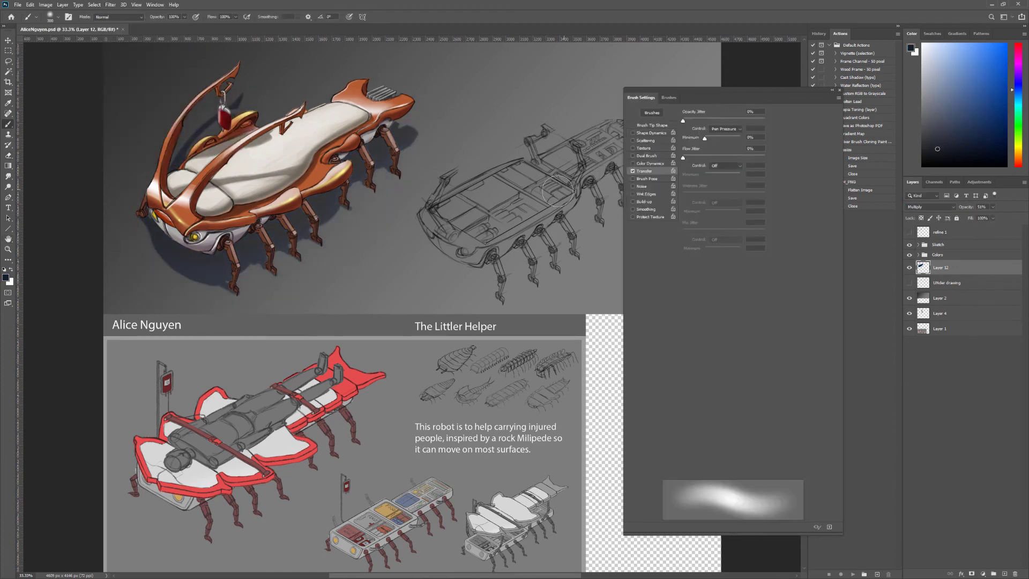
key(bracketleft)
key(bracketleft)
key(bracketleft)
key(bracketleft)
key(bracketleft)
key(bracketleft)
key(bracketleft)
key(bracketleft)
key(bracketleft)
key(bracketleft)
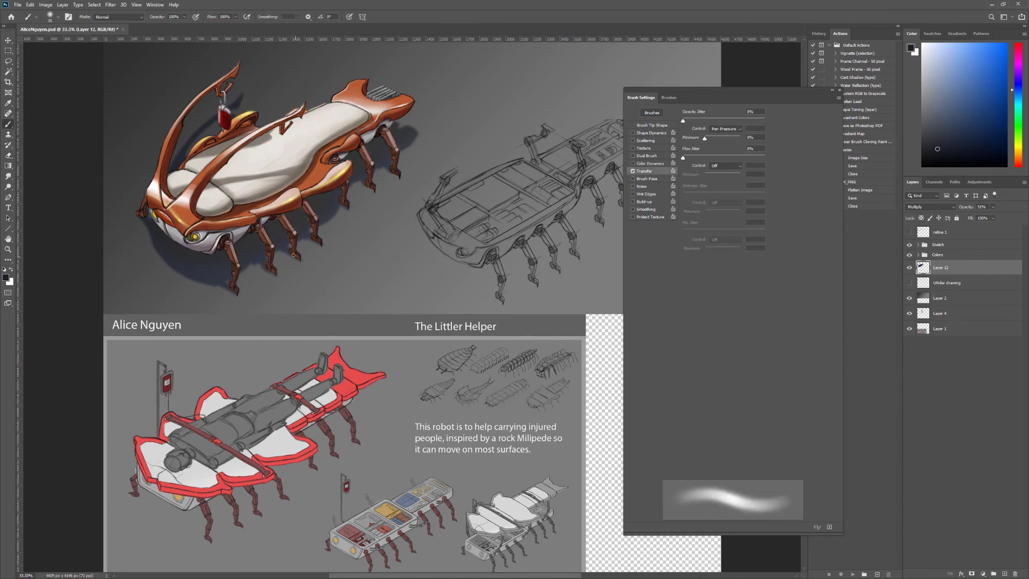
- Set the shadow layer to 70% opacity in Multiply mode
key(e)
drag(965, 207, 981, 207)
click(930, 207)
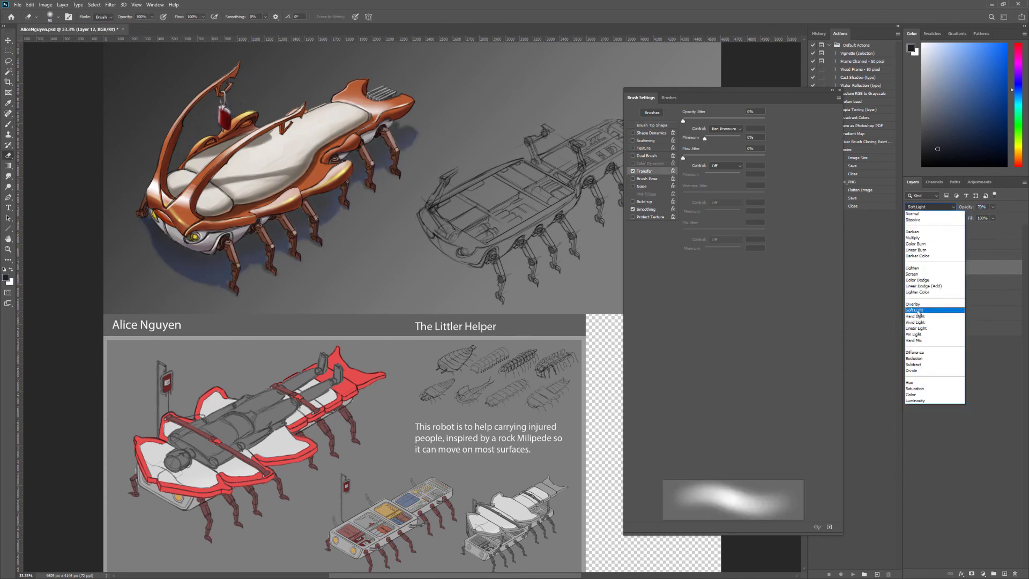
click(922, 237)
- Add Layer 13, lay a dark gradient across the robot, then undo it
key(ctrl+shift+alt+n)
key(g)
drag(246, 107, 300, 278)
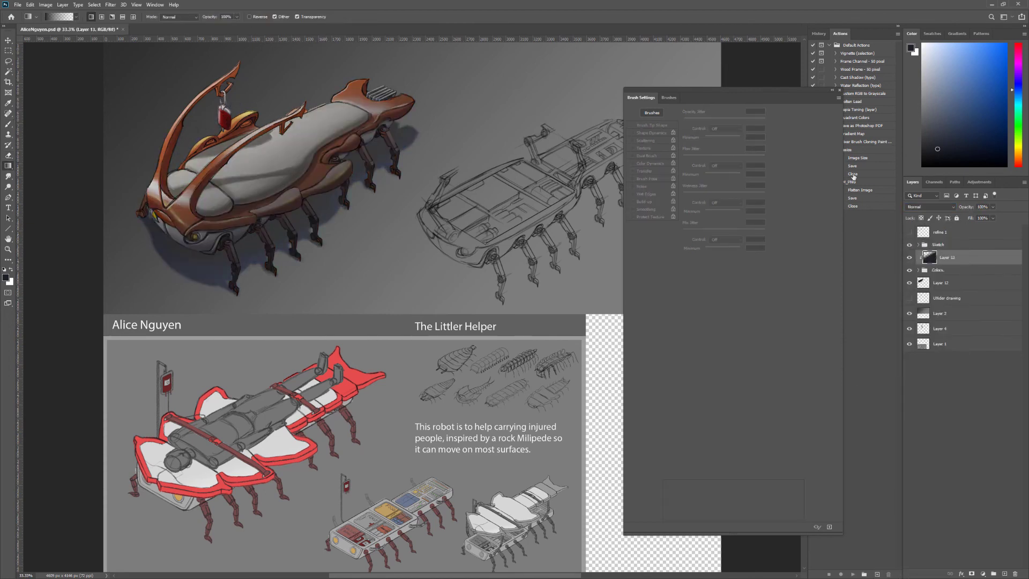
drag(530, 295, 536, 395)
key(ctrl+z)
- Add Layer 14, pick a light cream paint colour from the mattress, and set a 30 px brush
key(b)
key(ctrl+shift+alt+n)
alt+click(240, 348)
key(bracketleft)
key(bracketleft)
key(bracketleft)
key(bracketleft)
key(bracketleft)
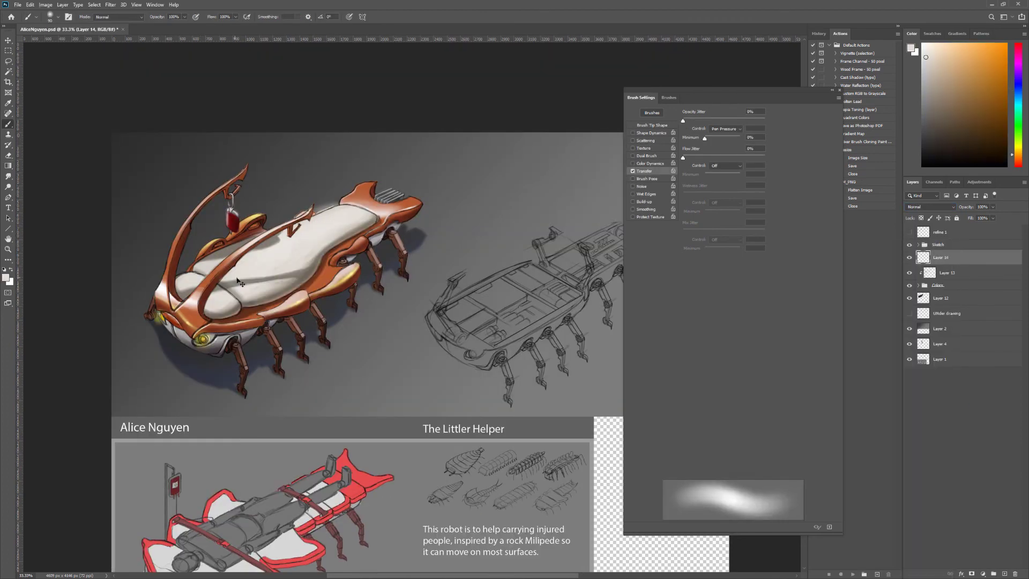
alt+click(234, 178)
alt+click(275, 356)
key(bracketleft)
key(bracketleft)
key(bracketleft)
key(bracketleft)
key(bracketleft)
key(bracketleft)
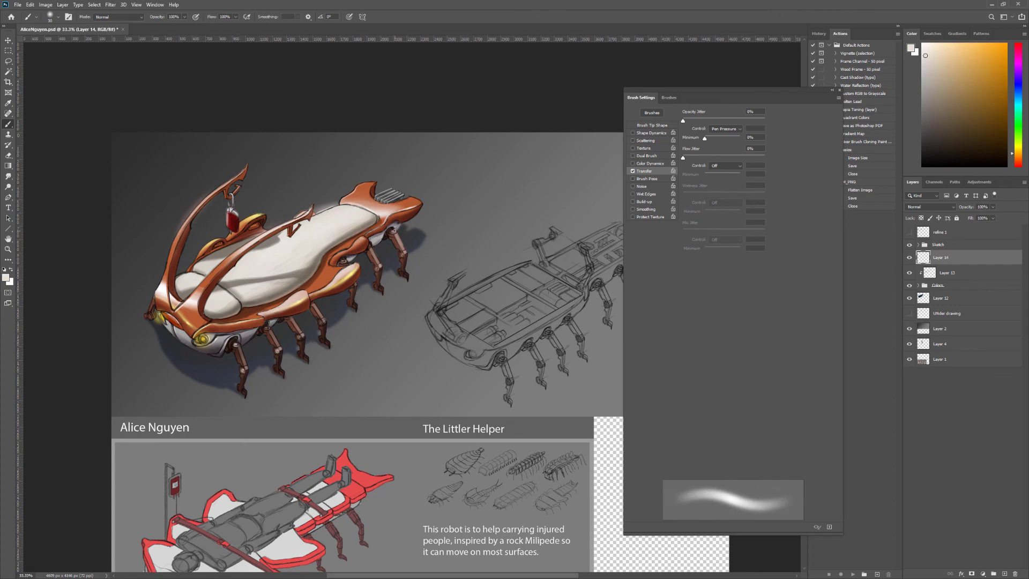